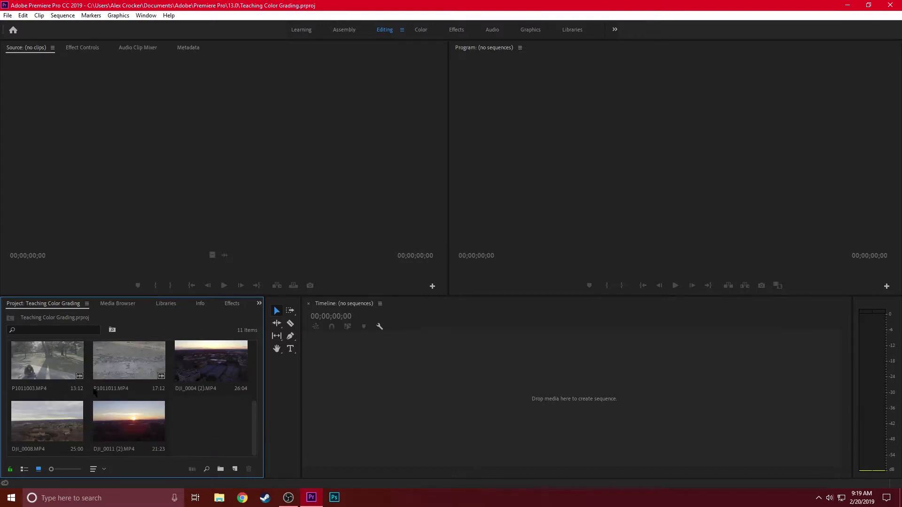
Create a sequence from the DSC_0925.MOV clip in the project's media
drag(252, 446, 256, 382)
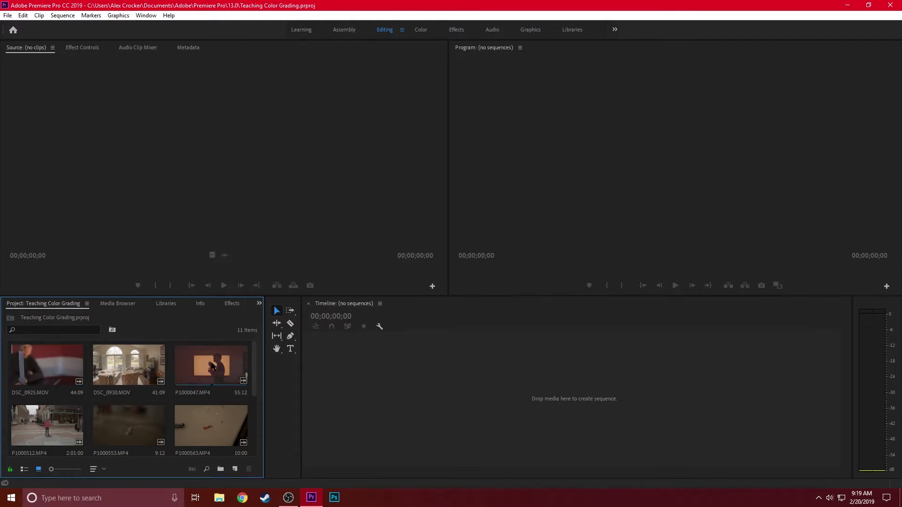
scroll(48, 379, down, 2)
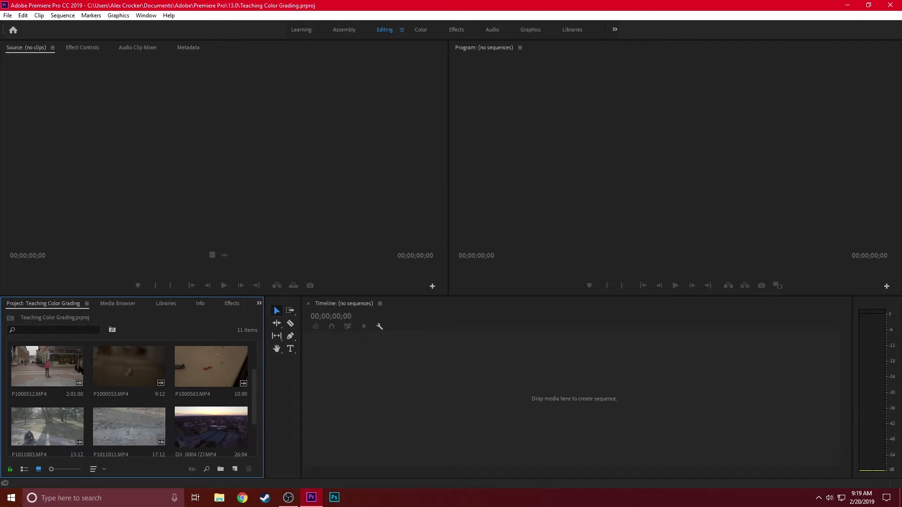
scroll(207, 376, down, 2)
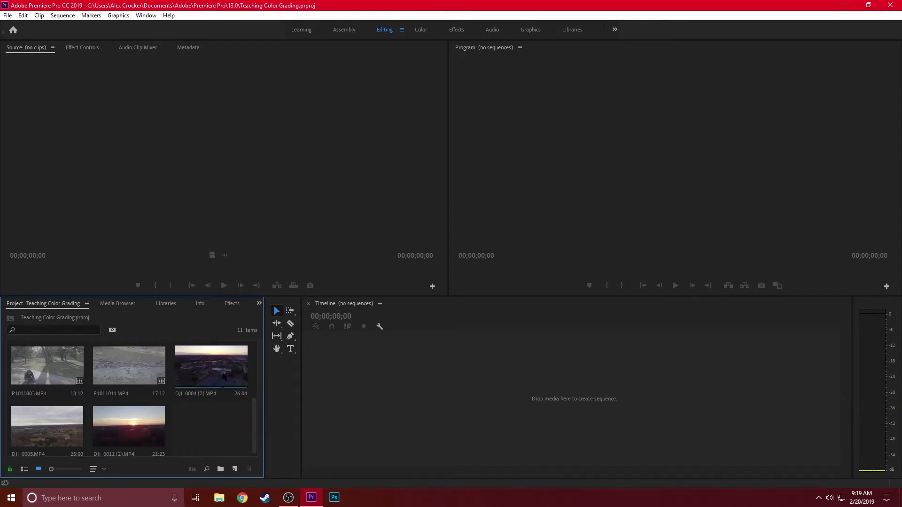
scroll(253, 425, up, 2)
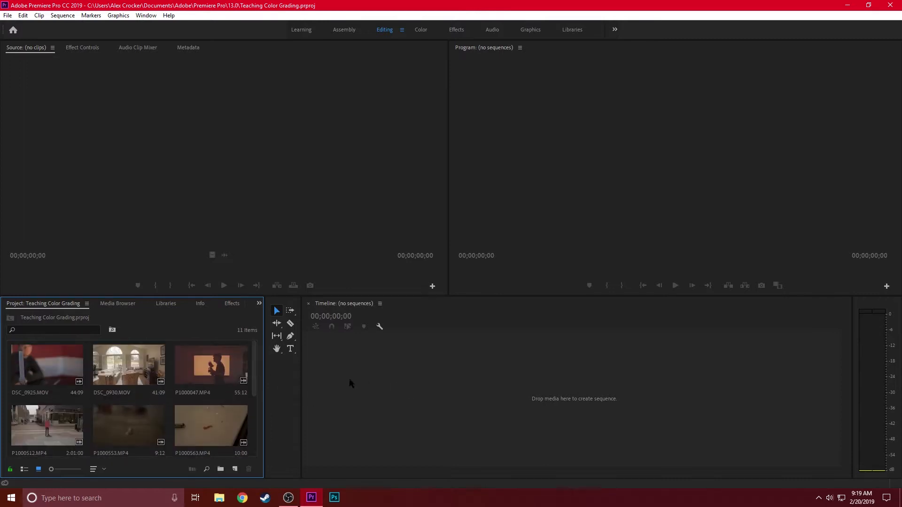
drag(47, 369, 366, 413)
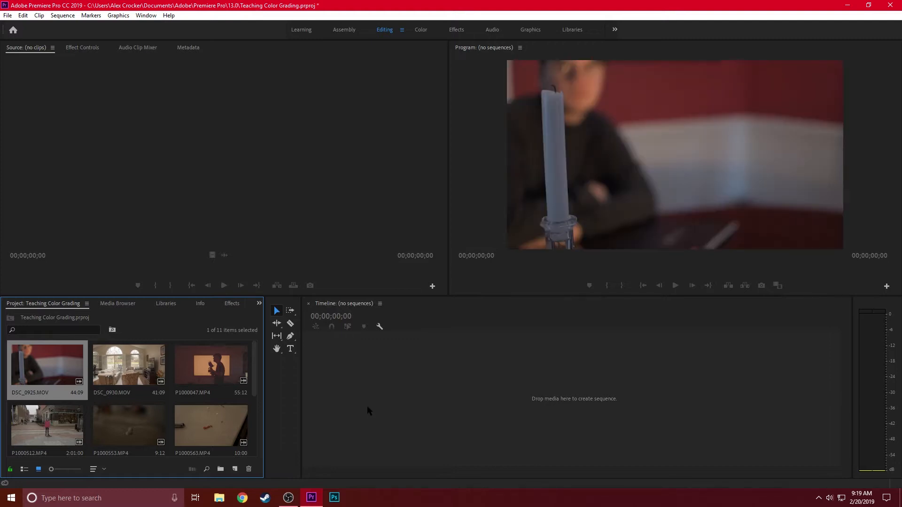
Preview the clip from about 00:00:34:09 with the playback resolution set to Full
click(453, 328)
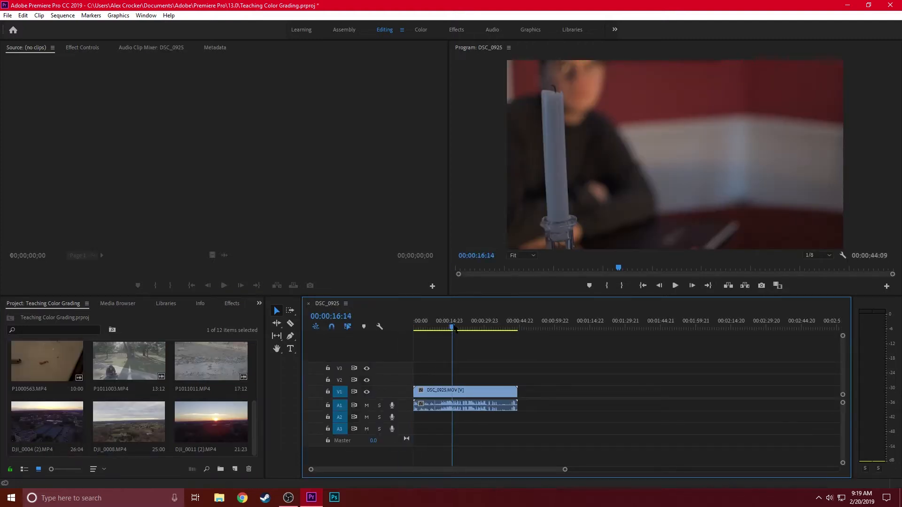
drag(454, 328, 496, 329)
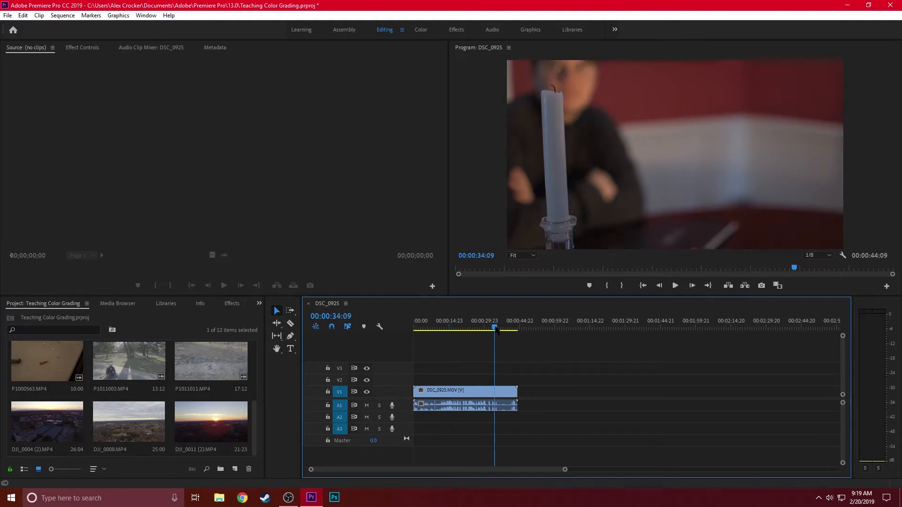
drag(496, 329, 495, 332)
key(space)
key(space)
click(817, 256)
click(817, 269)
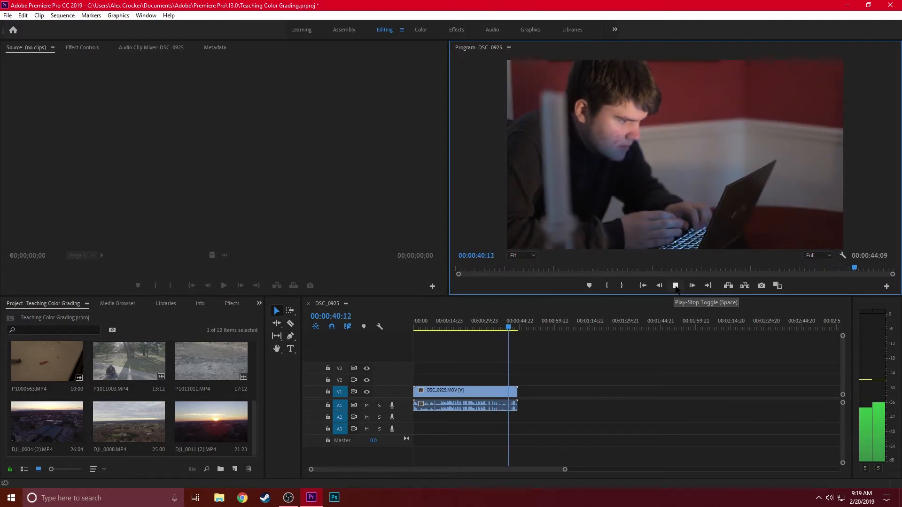
click(675, 285)
Cut the clip at 00:00:41:13, delete the part before the cut and move the remaining piece to the sequence start
click(515, 327)
drag(515, 326, 512, 327)
key(c)
click(511, 390)
key(v)
key(Delete)
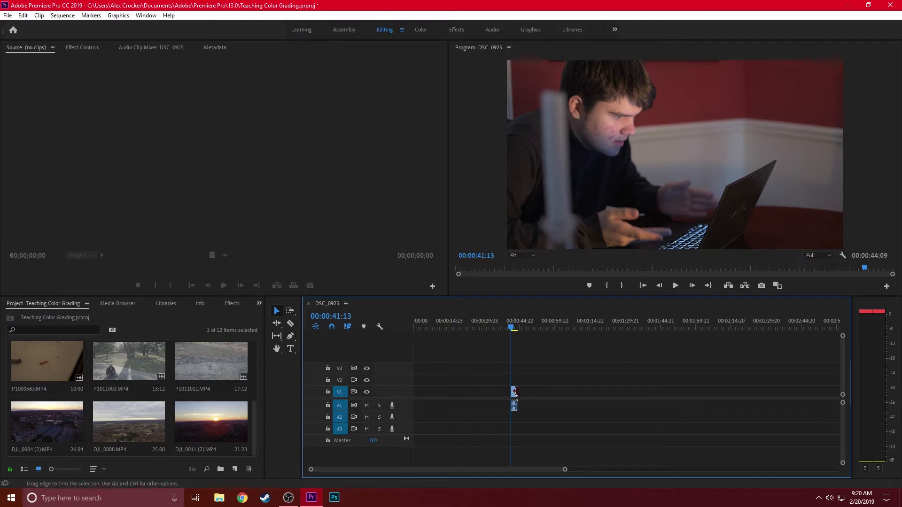
drag(515, 395, 407, 399)
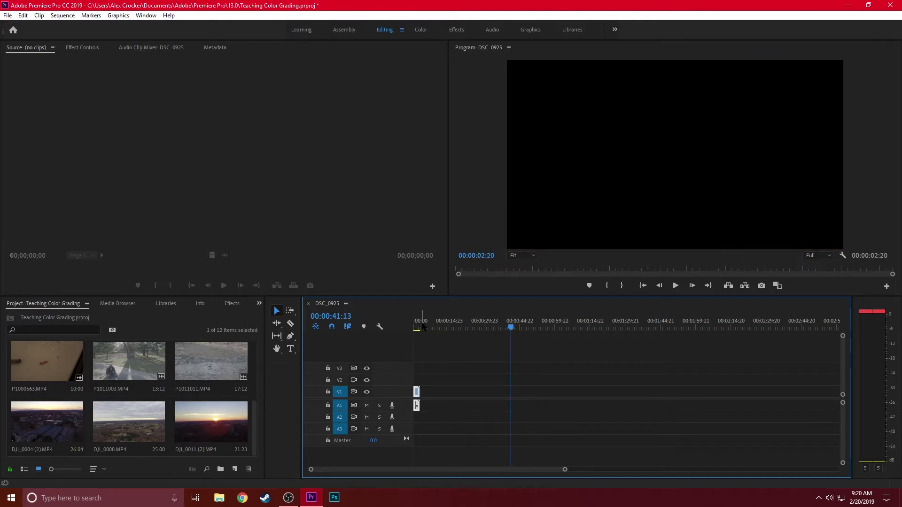
Place the playhead at 00:00:00:18 on the trimmed clip
click(416, 328)
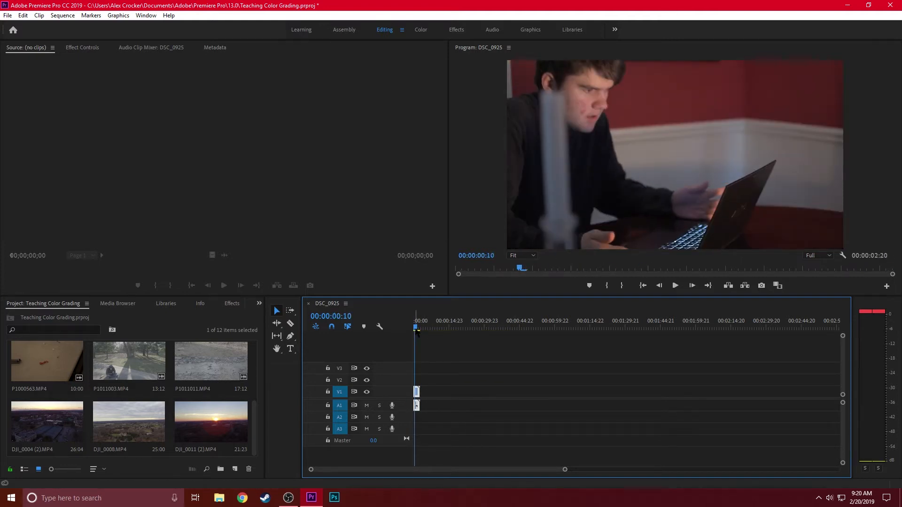
key(Right)
key(Right)
key(Right)
key(Right)
key(Right)
key(Right)
key(Right)
key(Right)
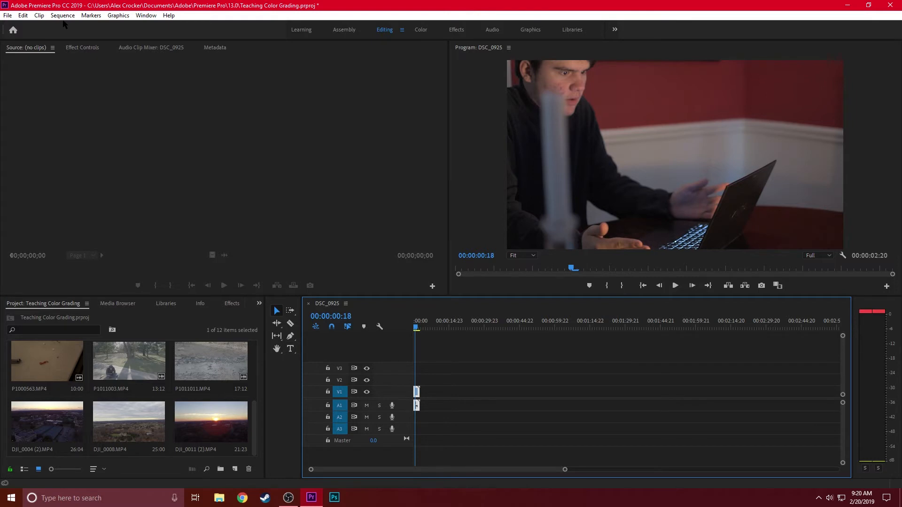
Switch to the Color workspace and collapse the Vignette section of the Lumetri Color settings
click(68, 16)
click(69, 16)
click(421, 30)
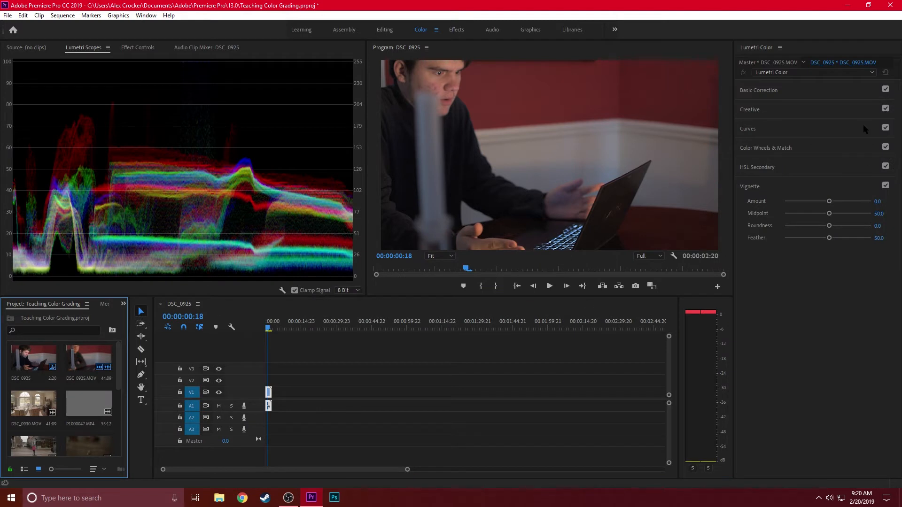
click(807, 190)
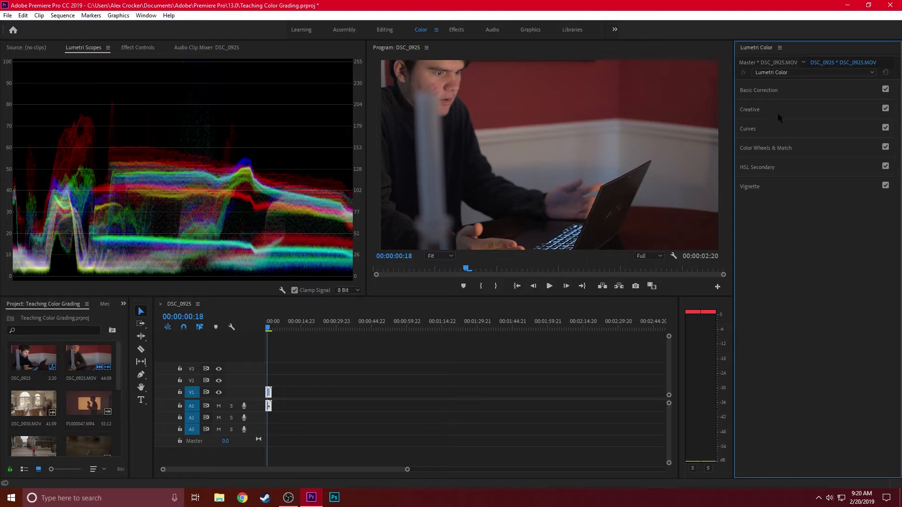
In Basic Correction, set the clip's Shadows to -65.4 and Highlights to 50.2
click(790, 94)
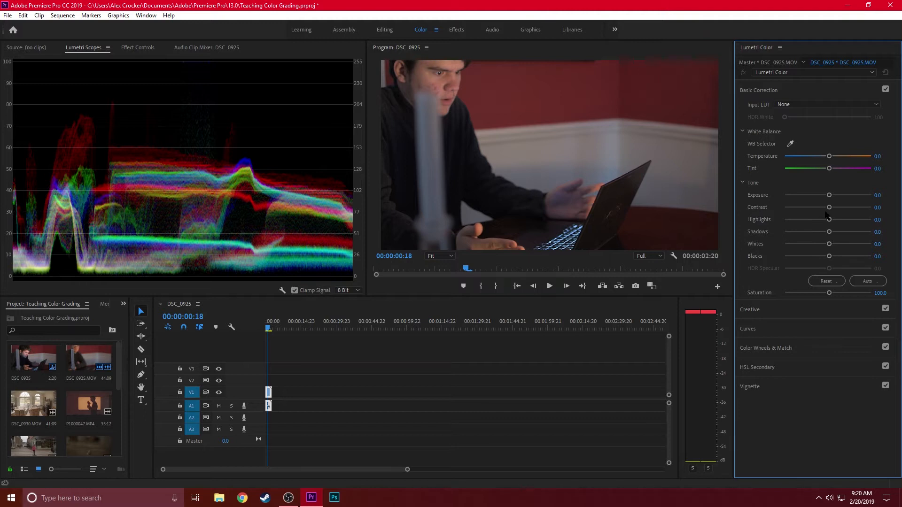
drag(829, 232, 800, 233)
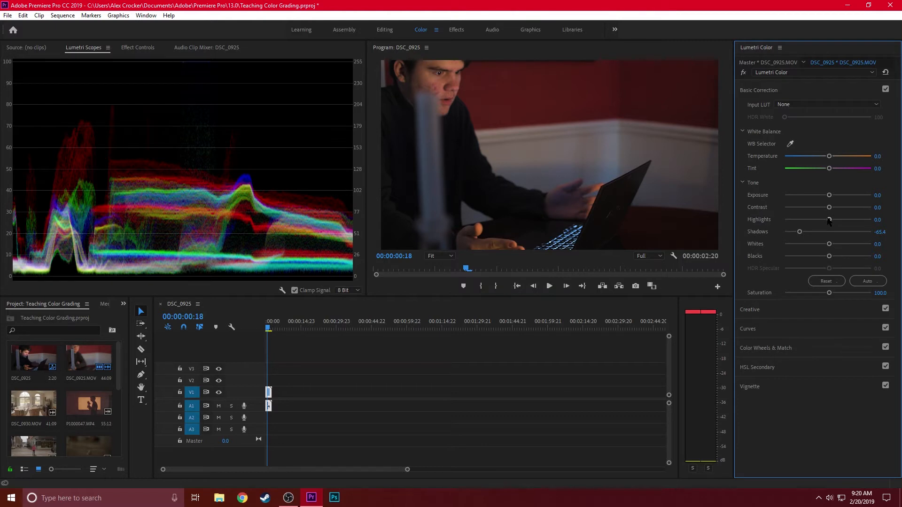
drag(829, 220, 851, 220)
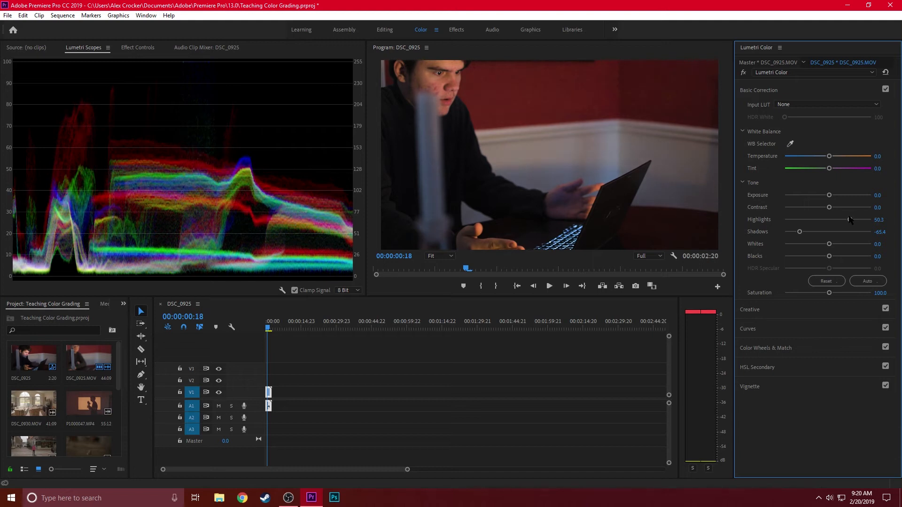
Compare the clip with and without its Basic Correction, leaving it enabled and the section collapsed
click(886, 90)
click(886, 90)
click(886, 90)
click(886, 89)
click(886, 90)
click(886, 90)
click(775, 91)
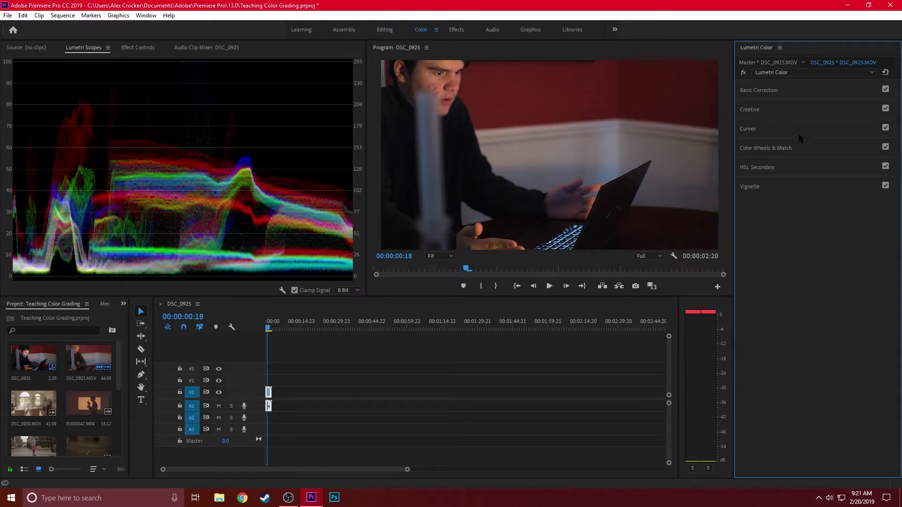
In Color Wheels & Match, shift the clip's highlights toward orange-red and its shadows slightly toward blue-purple
click(794, 149)
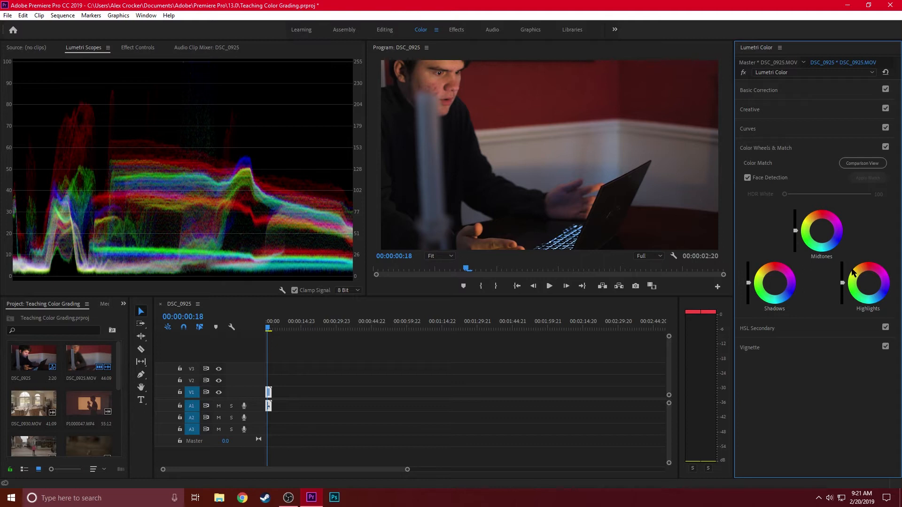
drag(867, 282, 864, 276)
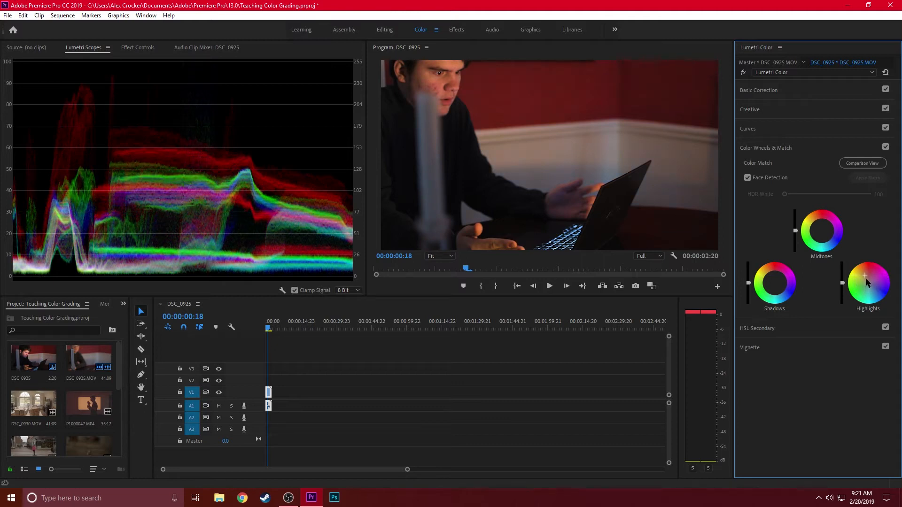
drag(775, 283, 778, 284)
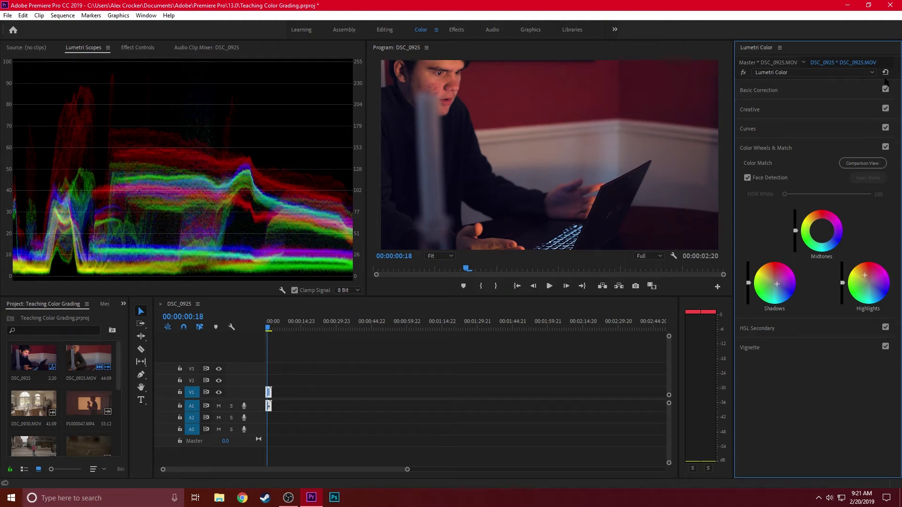
Disable the Color Wheels & Match and Basic Correction adjustments on the clip
click(886, 147)
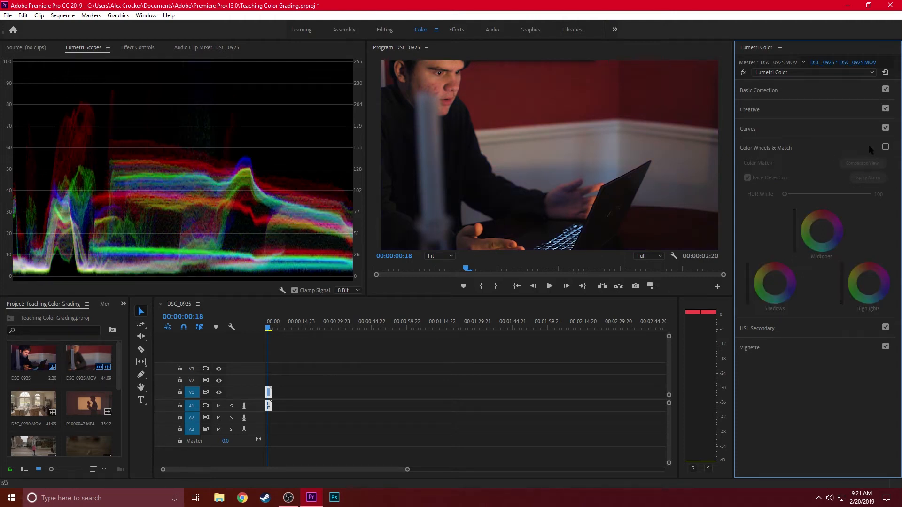
click(804, 148)
click(885, 89)
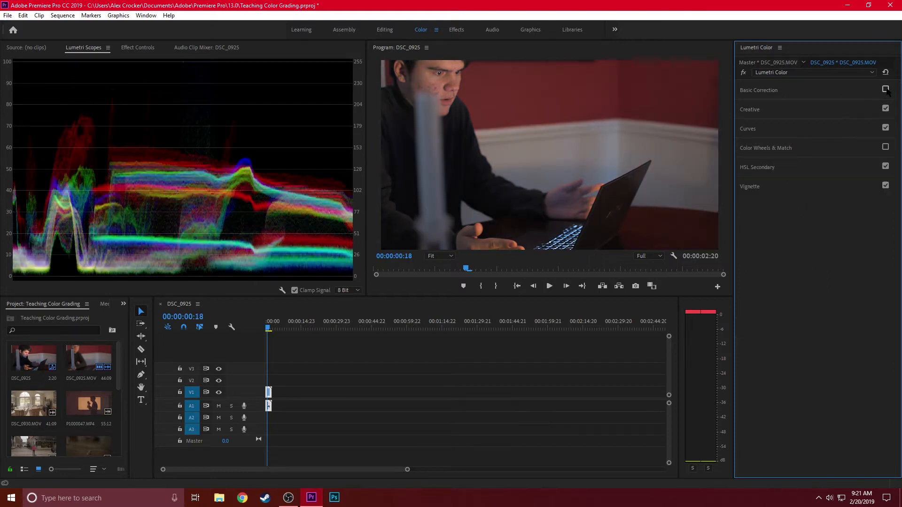
Try the SL MATRIX BLUE and SL MATRIX GREEN creative looks on the clip
click(859, 109)
click(820, 123)
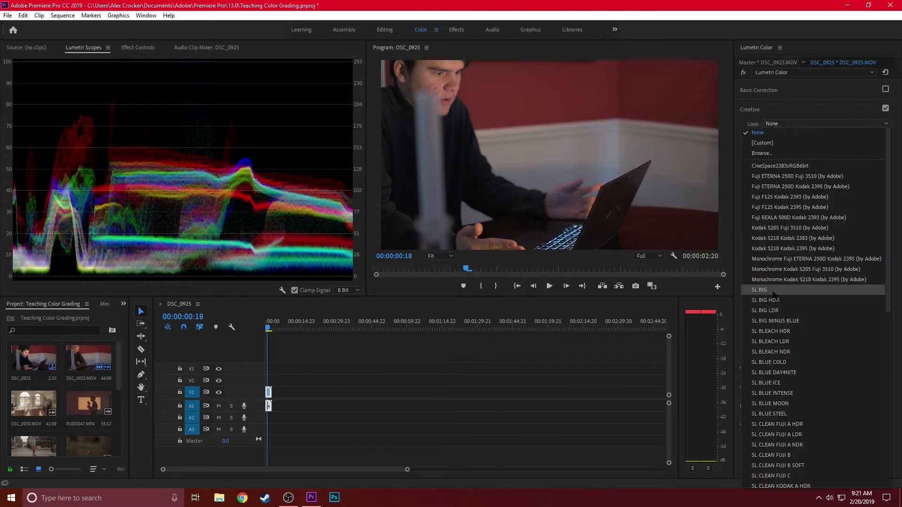
scroll(780, 282, down, 10)
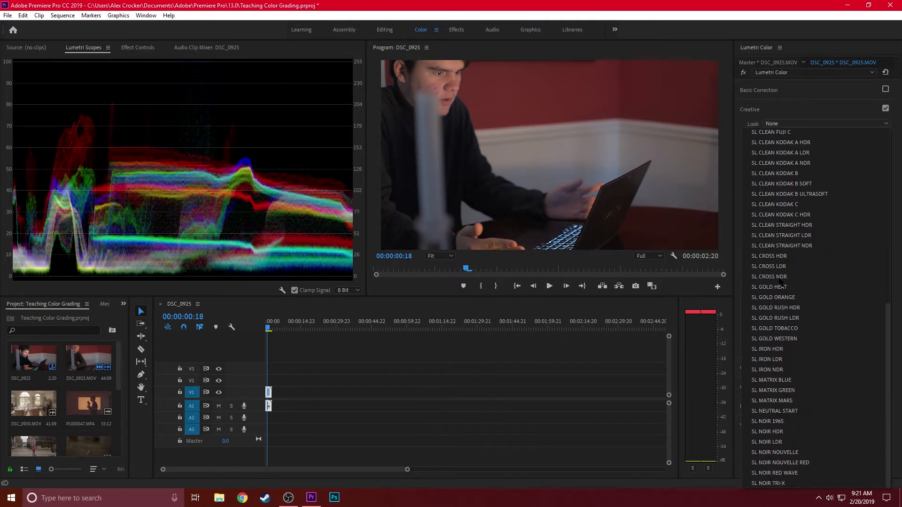
click(778, 381)
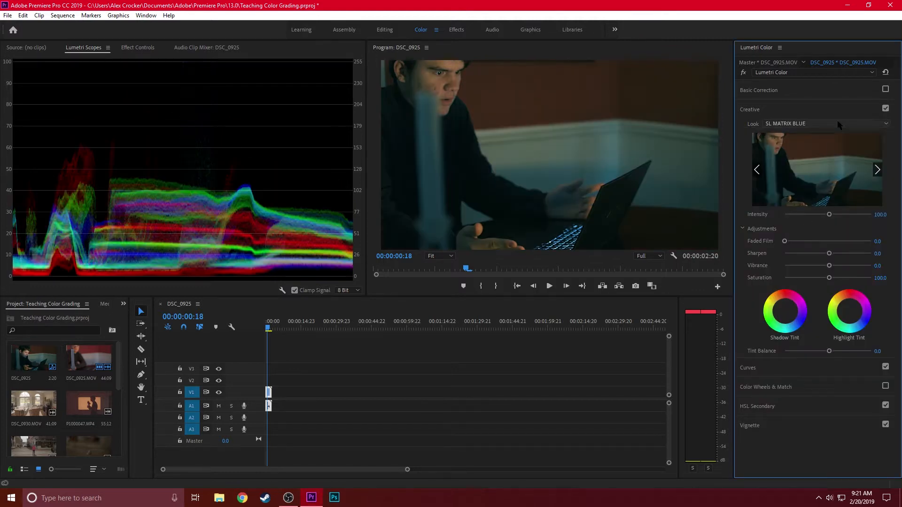
click(827, 124)
click(802, 391)
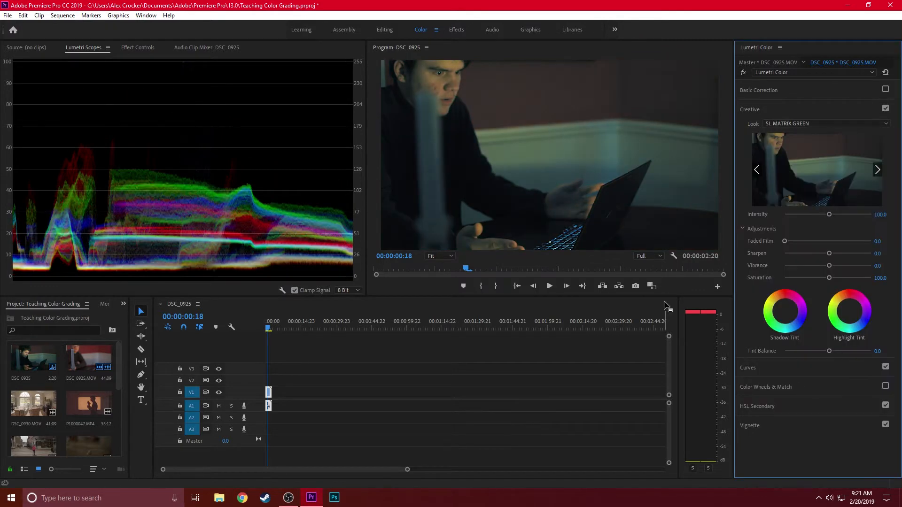
Try the SL CLEAN KODAK A NDR and SL CLEAN KODAK C HDR creative looks on the clip
click(881, 124)
scroll(799, 263, up, 10)
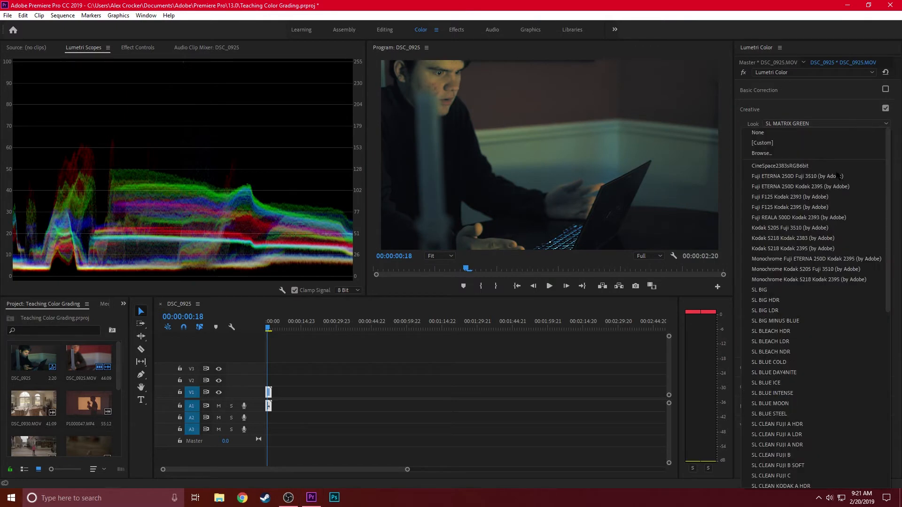
scroll(798, 269, down, 5)
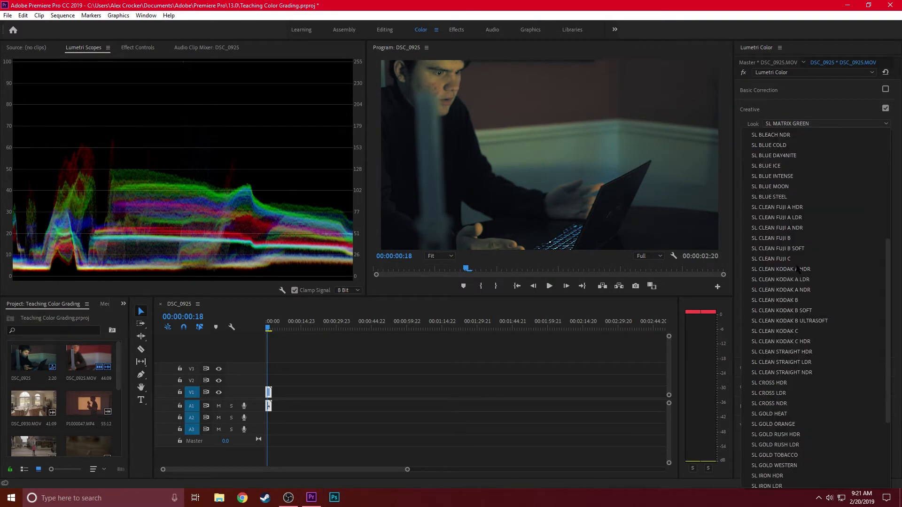
click(802, 291)
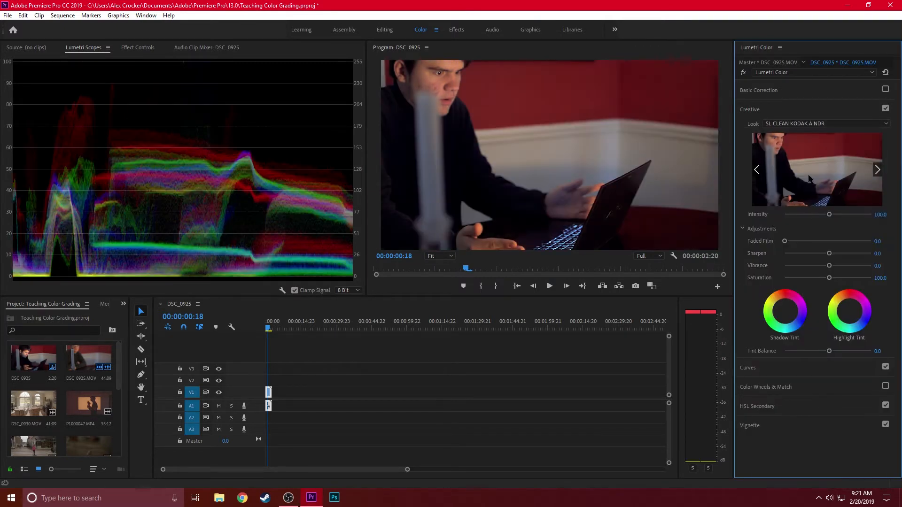
click(816, 124)
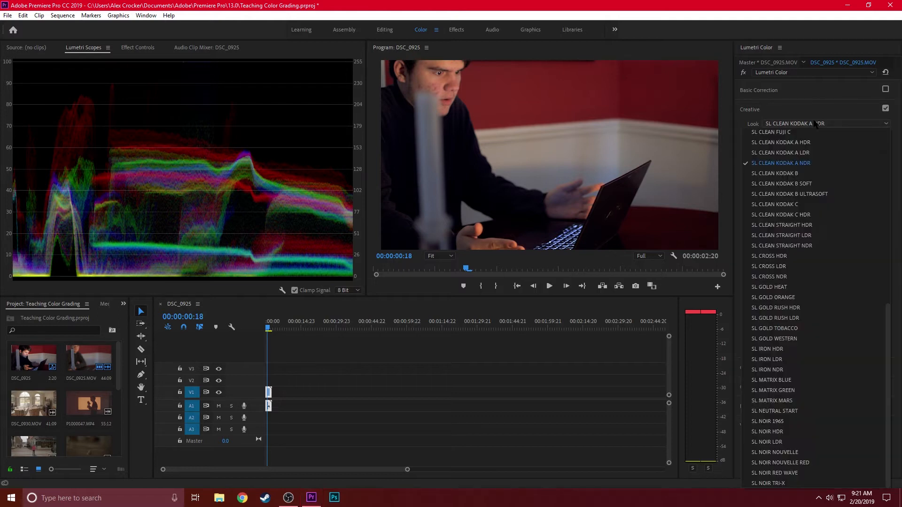
click(807, 215)
Try the SL NEUTRAL START, SL GOLD TOBACCO and SL GOLD WESTERN creative looks on the clip
click(813, 124)
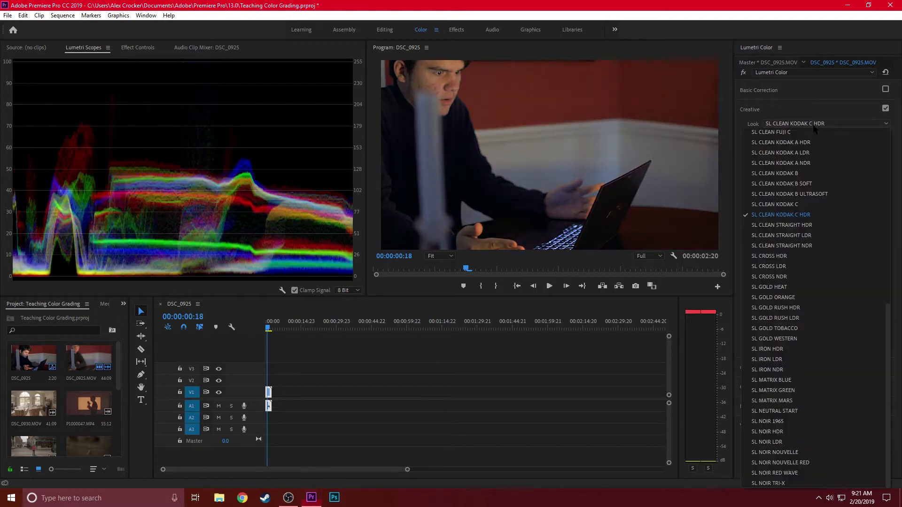
click(777, 411)
click(813, 124)
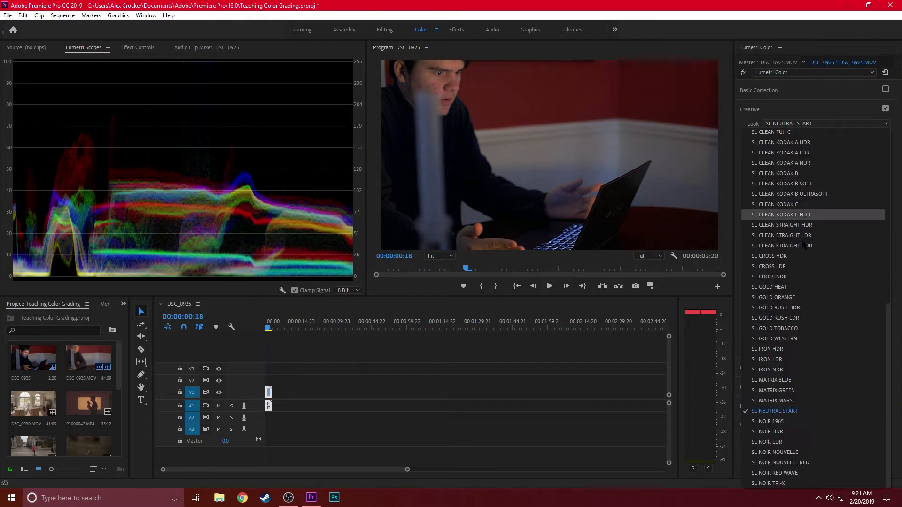
click(791, 331)
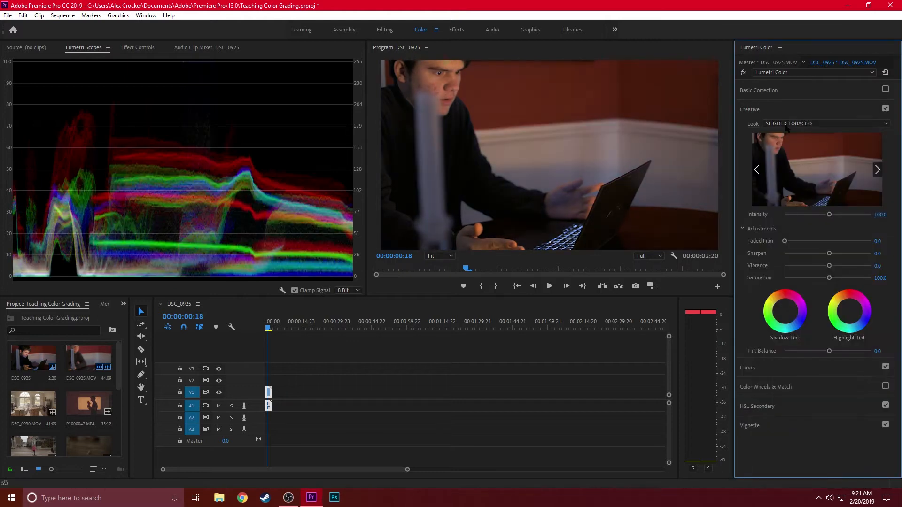
click(801, 126)
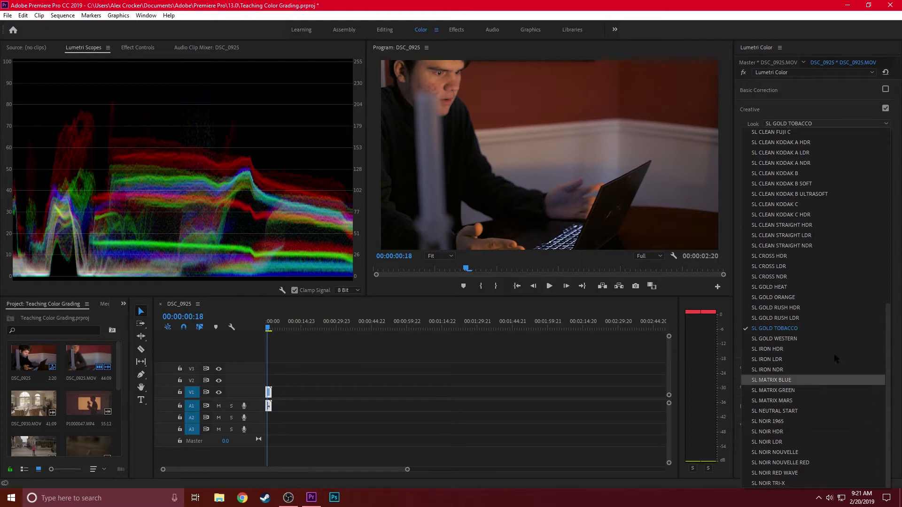
click(816, 339)
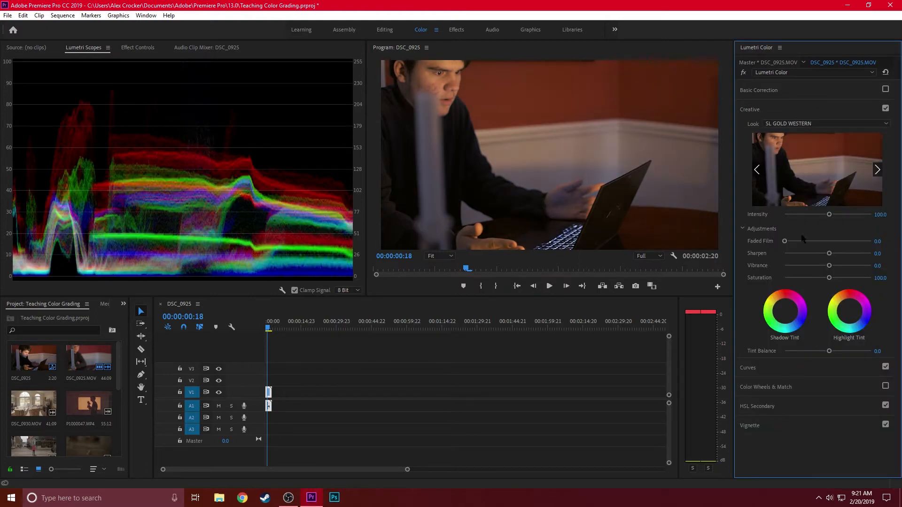
Set the creative look to None and re-enable Basic Correction and Color Wheels & Match on the clip
click(820, 124)
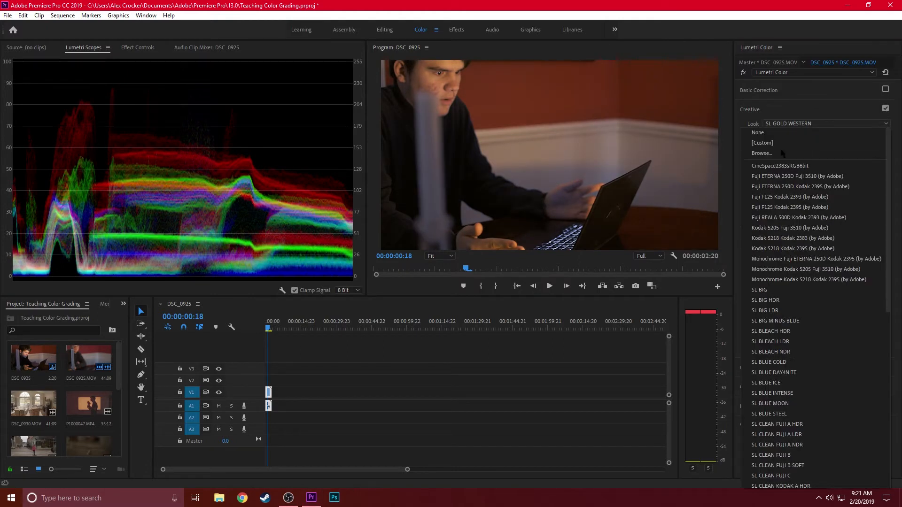
click(766, 132)
click(839, 113)
click(886, 89)
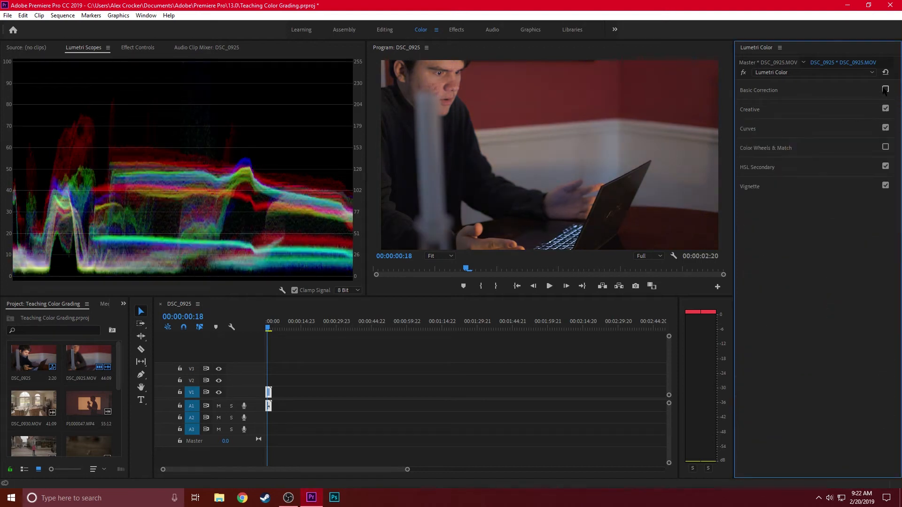
click(886, 148)
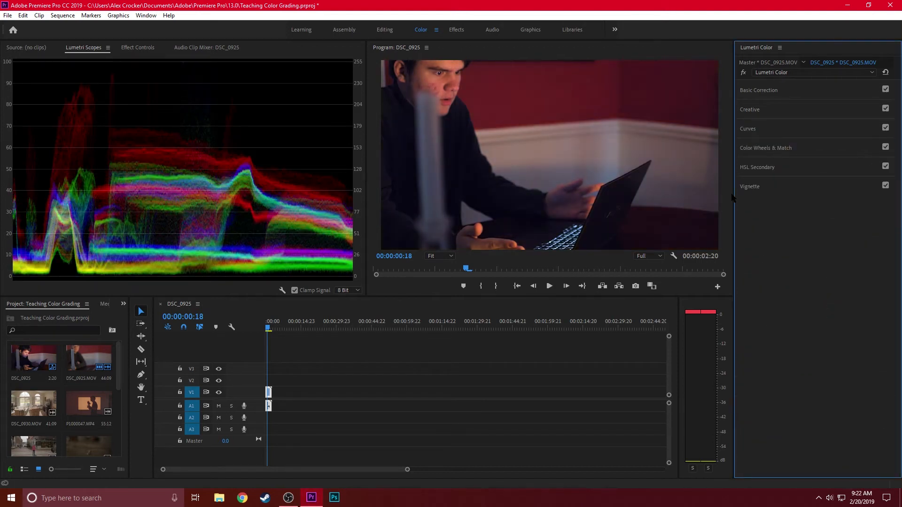
Toggle Color Wheels & Match to compare the DSC_0925 clip with and without the color shift
click(886, 147)
click(886, 147)
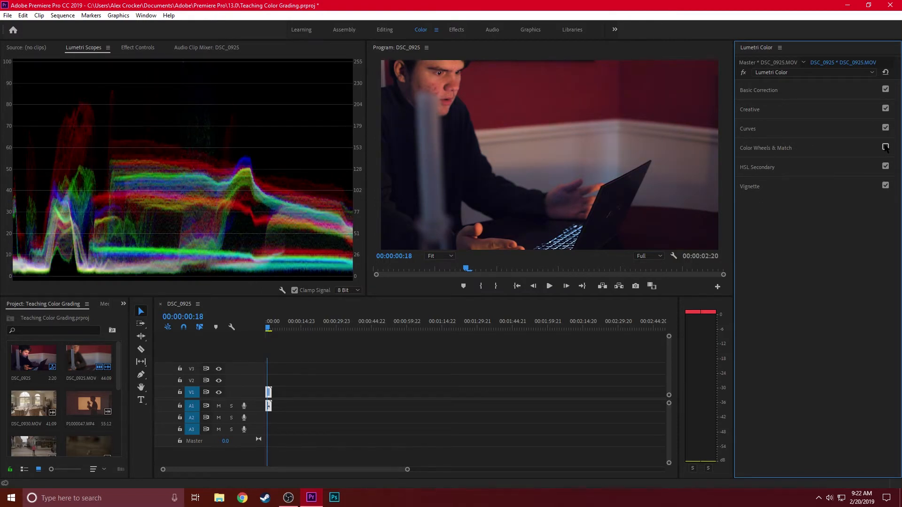
click(886, 147)
Place DSC_0930.MOV on V1 directly after the DSC_0925 clip and preview its footage
drag(38, 413, 297, 400)
click(302, 327)
click(319, 328)
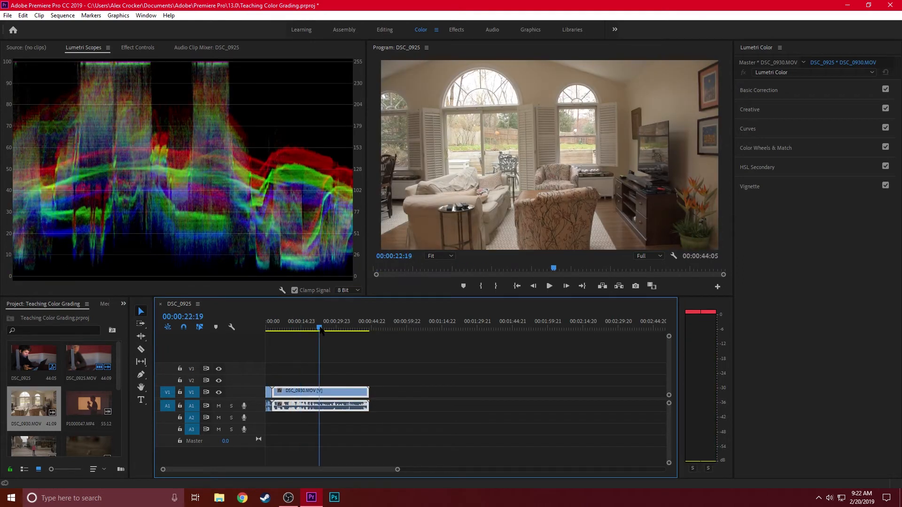
Split the DSC_0930 clip at about 33 seconds and keep only its final part, placed directly after the DSC_0925 clip
mouse_move(327, 329)
mouse_down()
mouse_move(357, 325)
mouse_move(345, 327)
mouse_up()
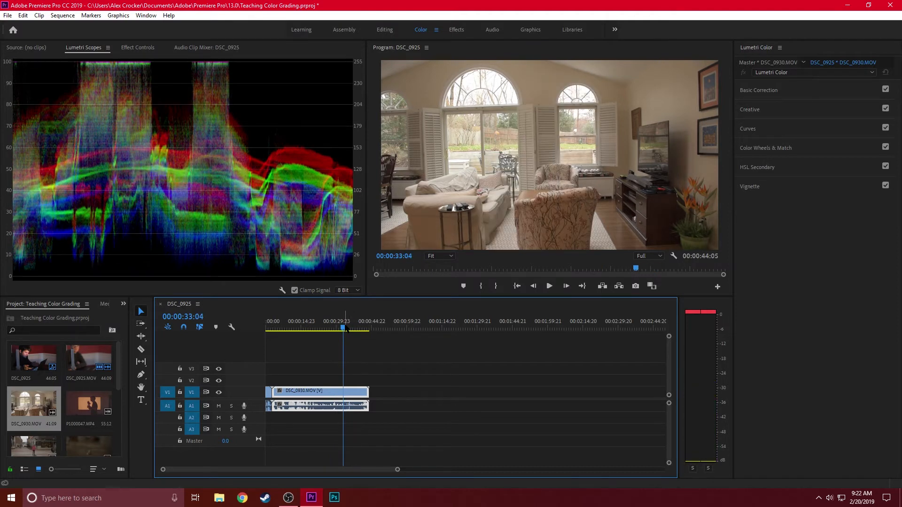
key(c)
click(344, 392)
key(v)
drag(332, 394, 290, 398)
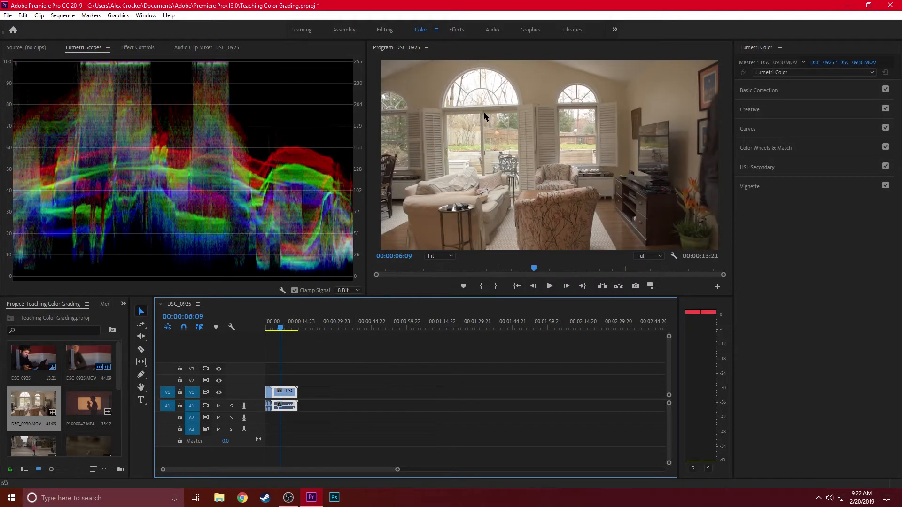
In Basic Correction, set the DSC_0930 clip's Highlights to -100 and Shadows to -51.4
click(777, 90)
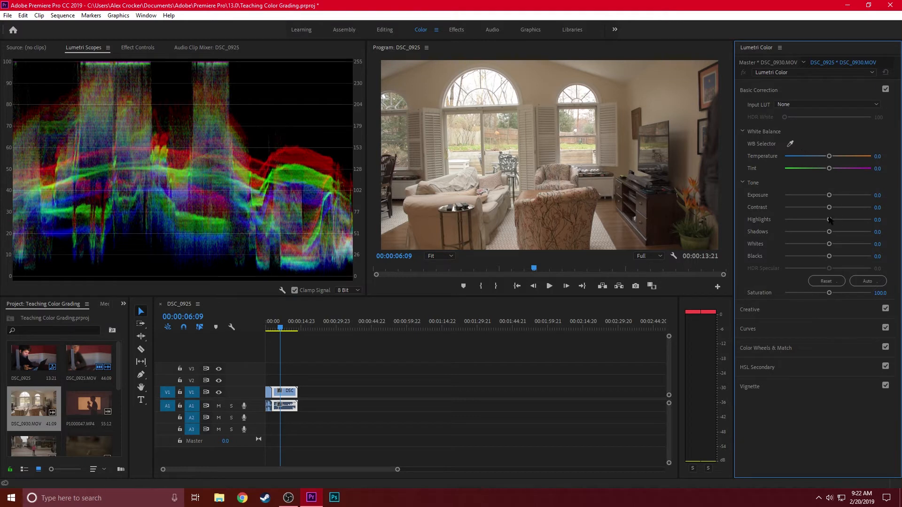
drag(829, 220, 779, 225)
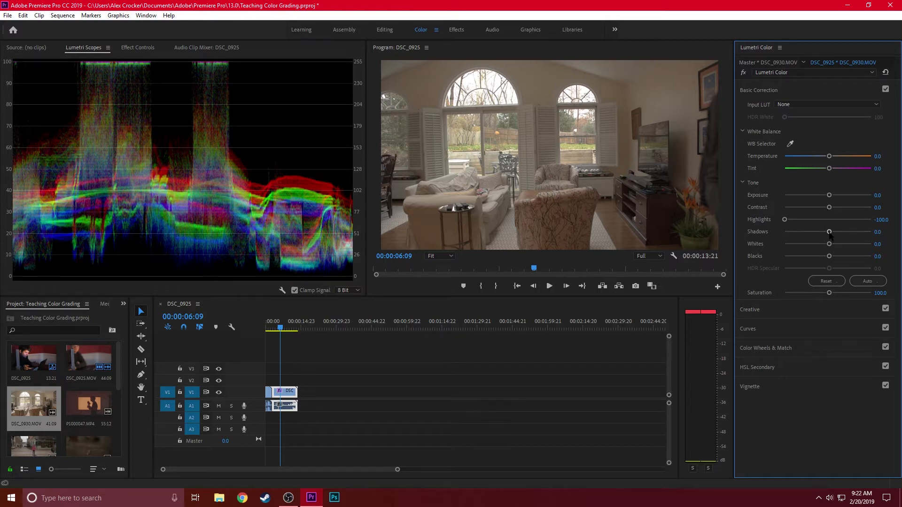
drag(831, 233, 806, 237)
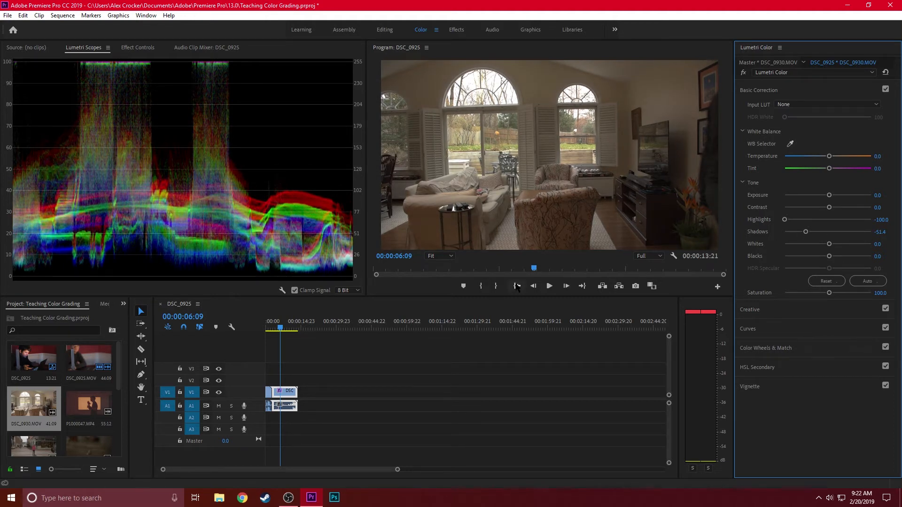
Advance the DSC_0930 clip a few frames and sample its white balance from the bright arched window
click(533, 286)
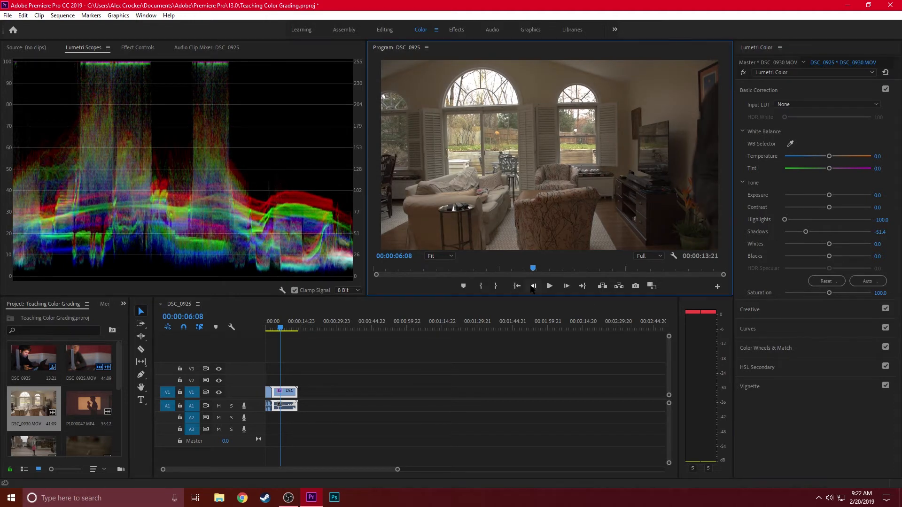
click(565, 287)
click(564, 287)
click(563, 287)
click(563, 287)
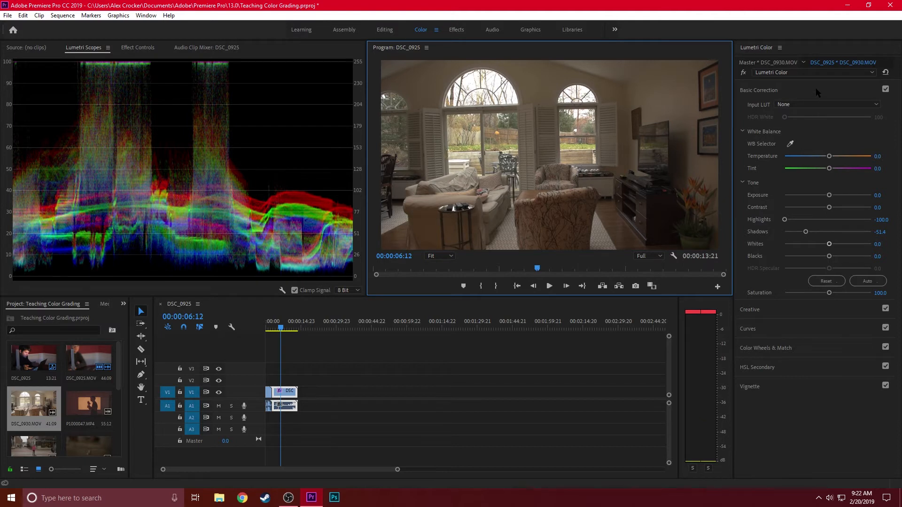
click(790, 143)
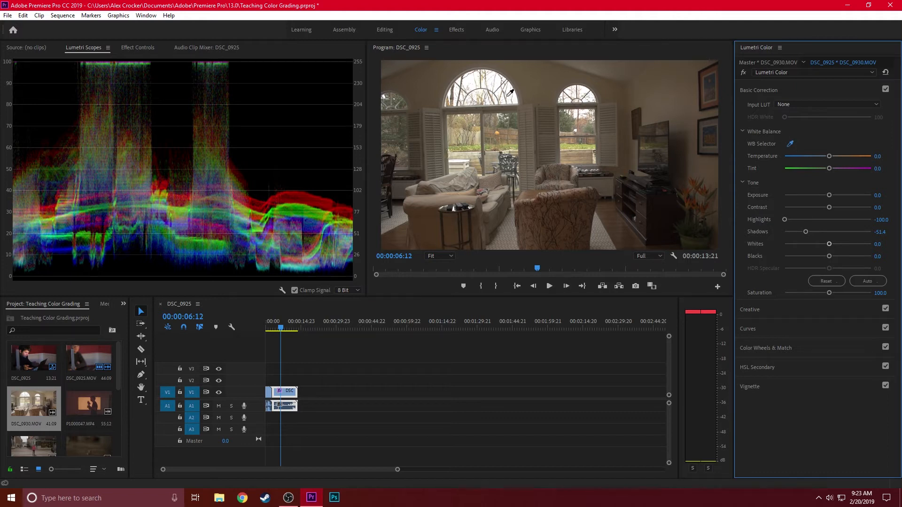
click(499, 82)
click(827, 93)
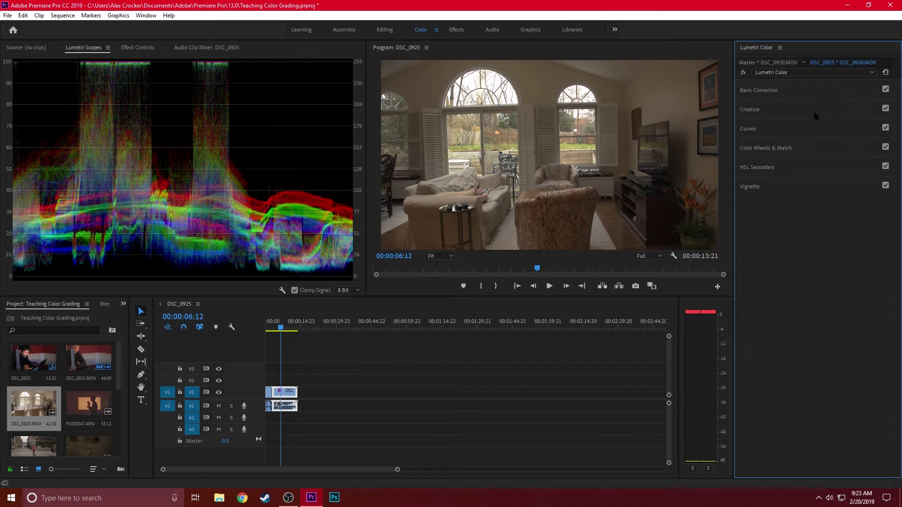
In Color Wheels & Match, shift the DSC_0930 clip's shadows slightly toward orange and its highlights toward red-magenta
click(802, 149)
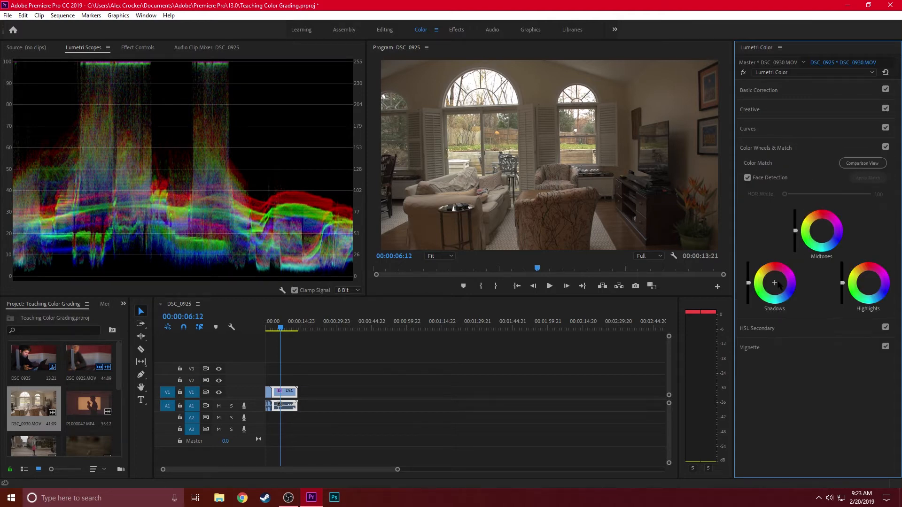
mouse_move(776, 286)
mouse_down()
mouse_move(770, 290)
mouse_move(773, 281)
mouse_up()
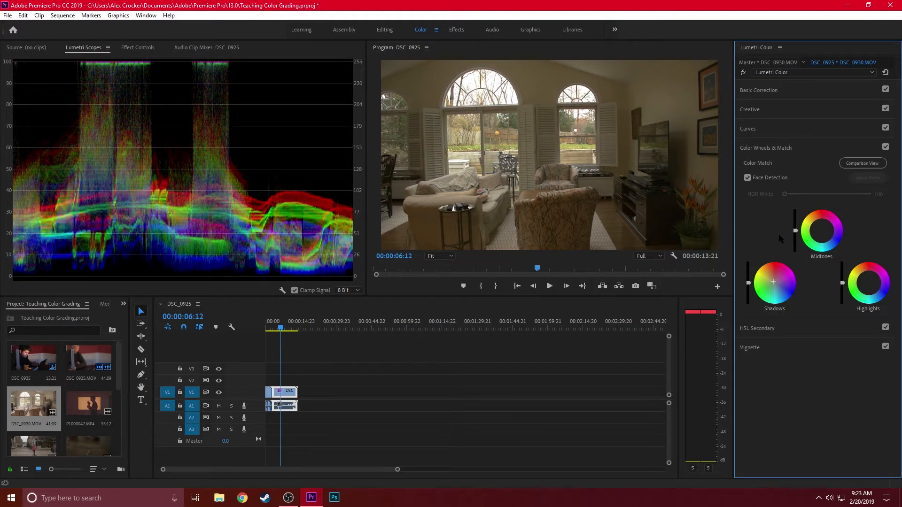
drag(879, 286, 873, 277)
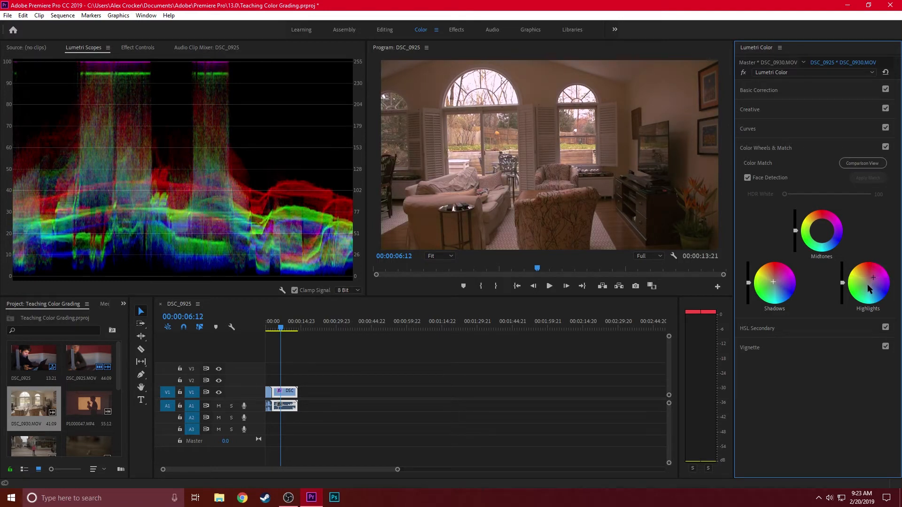
Toggle Color Wheels & Match repeatedly to compare the DSC_0930 clip with and without the color shift
click(886, 147)
click(886, 147)
click(886, 147)
click(886, 147)
click(886, 147)
click(886, 147)
click(850, 147)
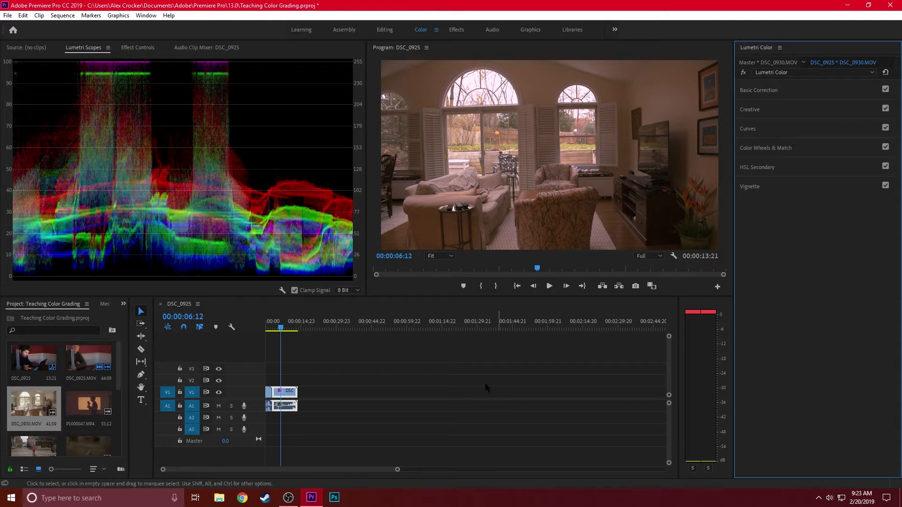
Split the DSC_0930 clip shortly after the playhead and delete the part that follows the cut
key(c)
click(285, 393)
key(v)
click(291, 393)
key(Delete)
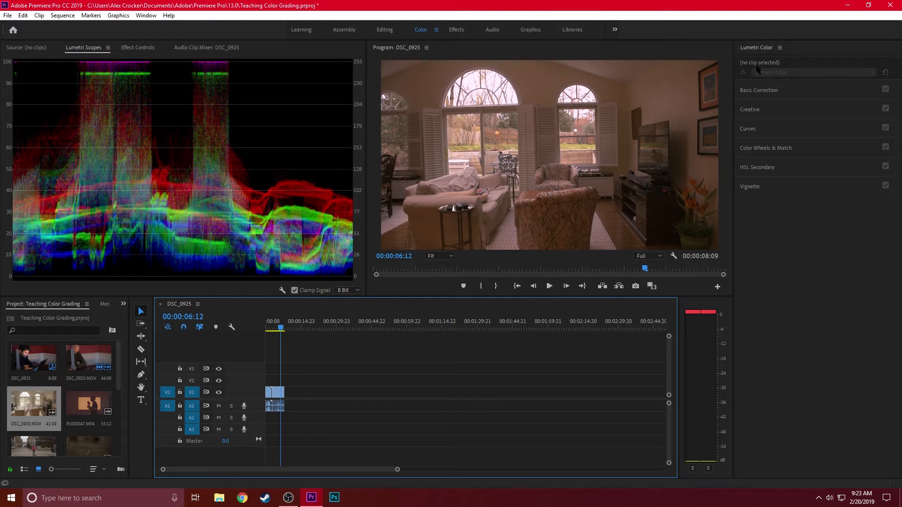
Compare the graded DSC_0925 and DSC_0930 clips by viewing a frame of each in the sequence
click(278, 394)
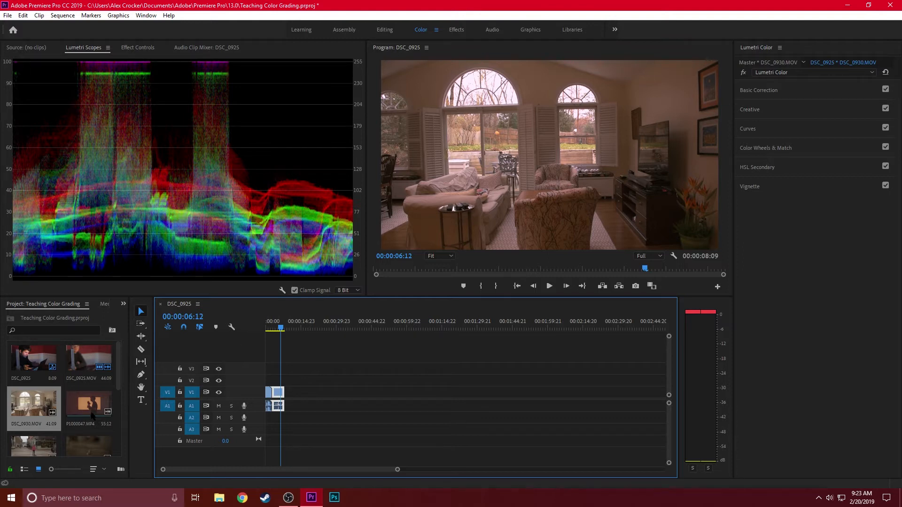
click(271, 329)
click(271, 330)
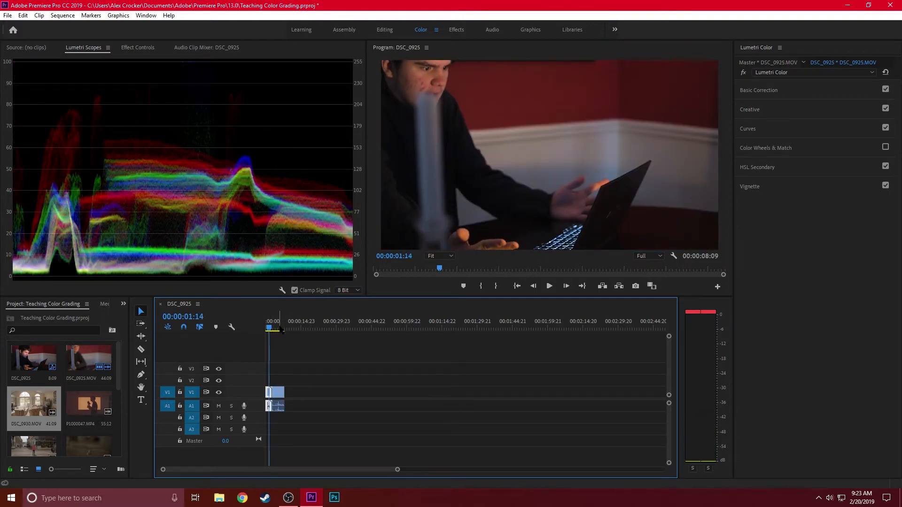
click(278, 329)
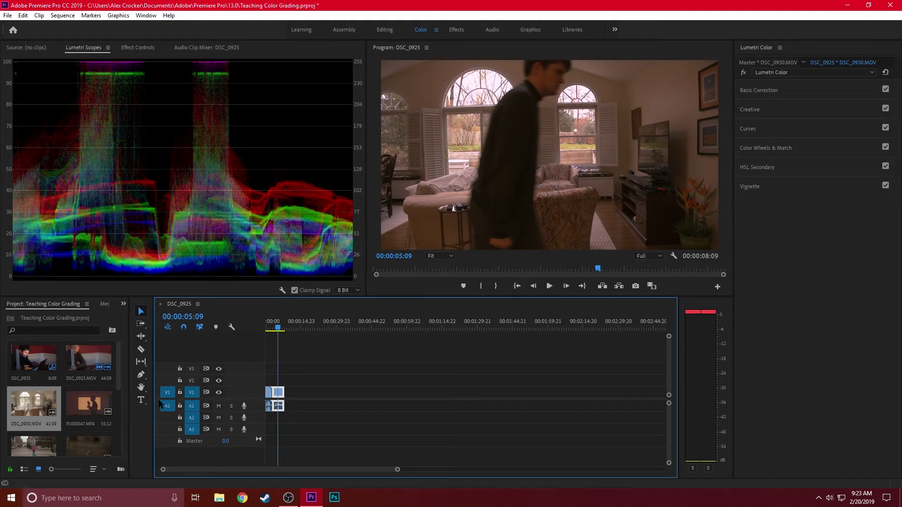
Add P1000512.MP4 to V1 after the DSC_0930 clip and set it to the sequence's frame size
scroll(83, 417, down, 1)
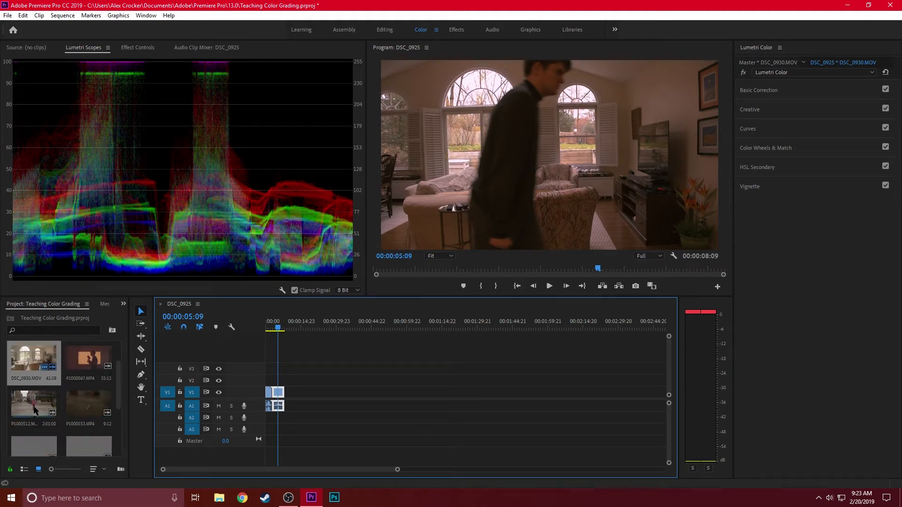
drag(33, 406, 288, 402)
click(297, 327)
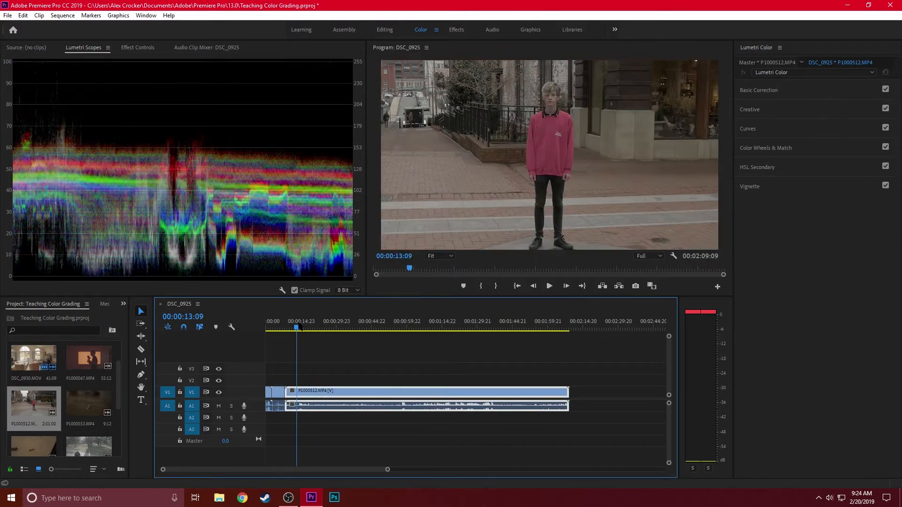
right_click(343, 396)
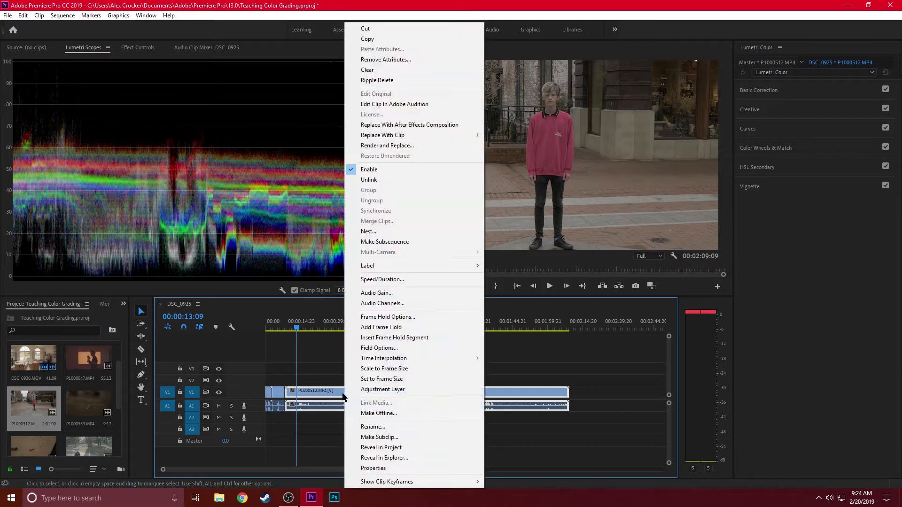
click(365, 379)
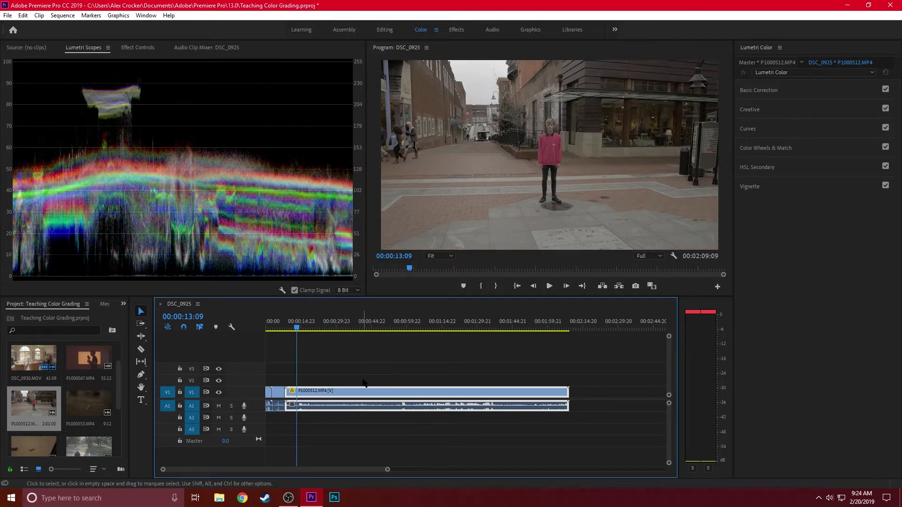
Check the P1000512 footage at about 40 and 64 seconds, and inspect the person at 100% zoom
click(361, 329)
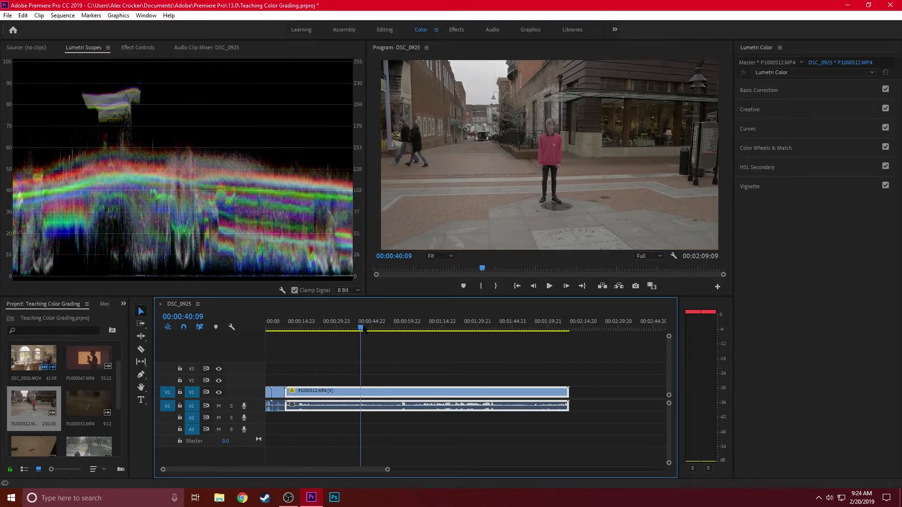
click(417, 328)
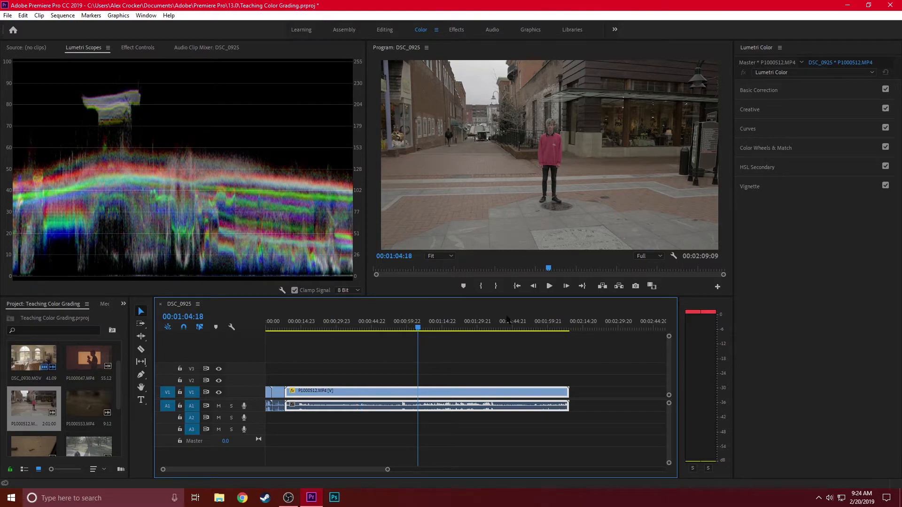
click(444, 257)
click(439, 318)
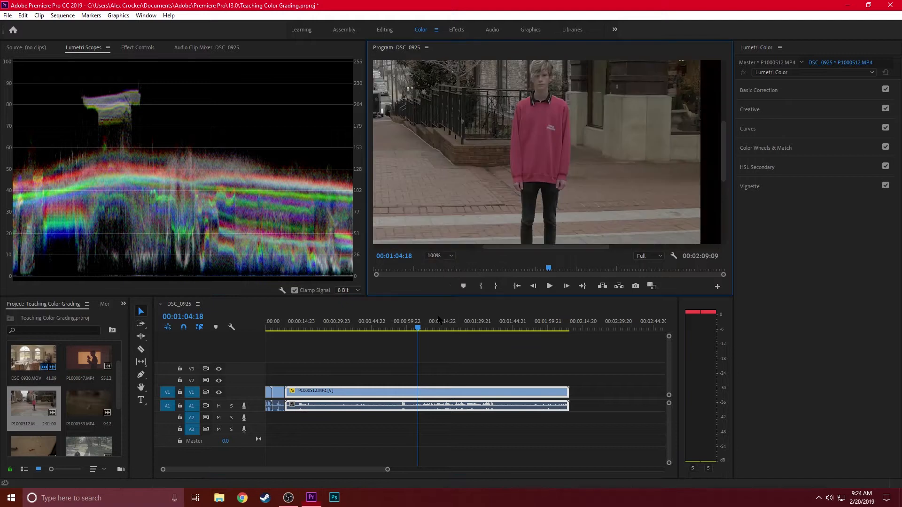
drag(724, 172, 724, 163)
Split the P1000512 clip at two points, shortly before and after the playhead, isolating a middle section
key(c)
click(404, 392)
key(v)
key(c)
click(437, 392)
key(v)
Delete the outer parts of the P1000512 clip and move the middle section directly after the DSC_0930 clip
click(376, 395)
key(Delete)
click(465, 391)
key(Delete)
drag(419, 399, 300, 399)
Move the playhead to 00:00:11:00 in the P1000512 clip and fit the whole frame in the program preview
click(291, 324)
click(444, 254)
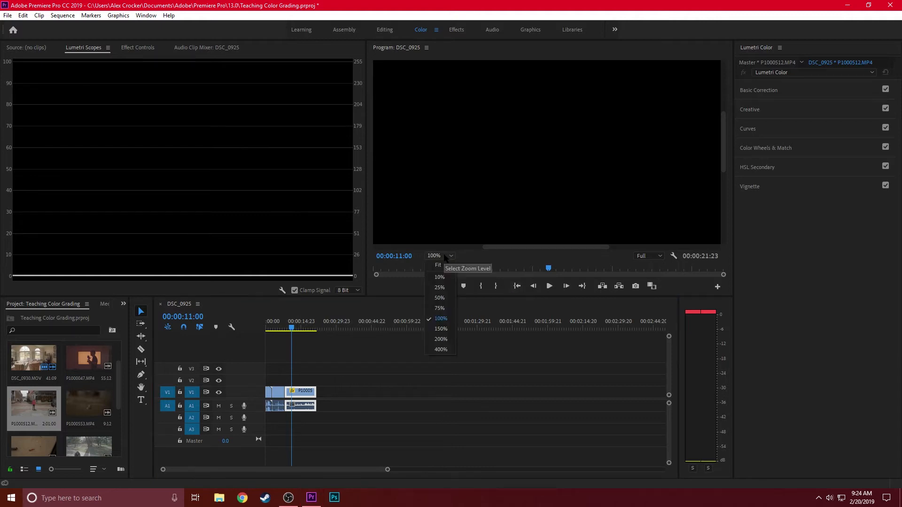
click(444, 267)
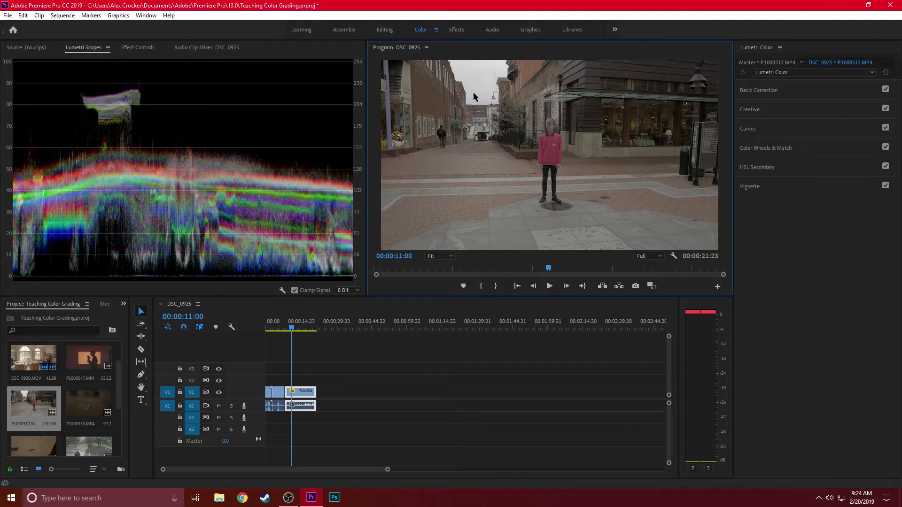
In Basic Correction, set the P1000512 clip's shadows to -33 and highlights to 57.8
click(807, 92)
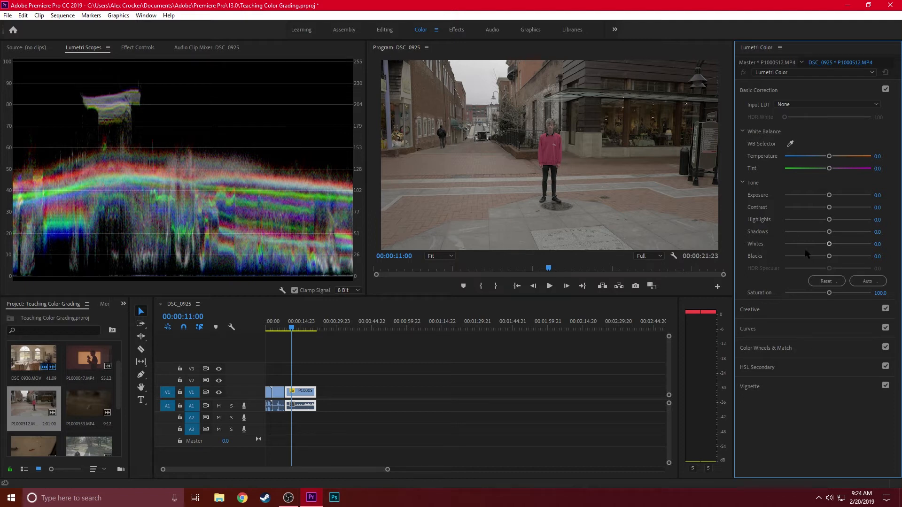
drag(829, 232, 814, 233)
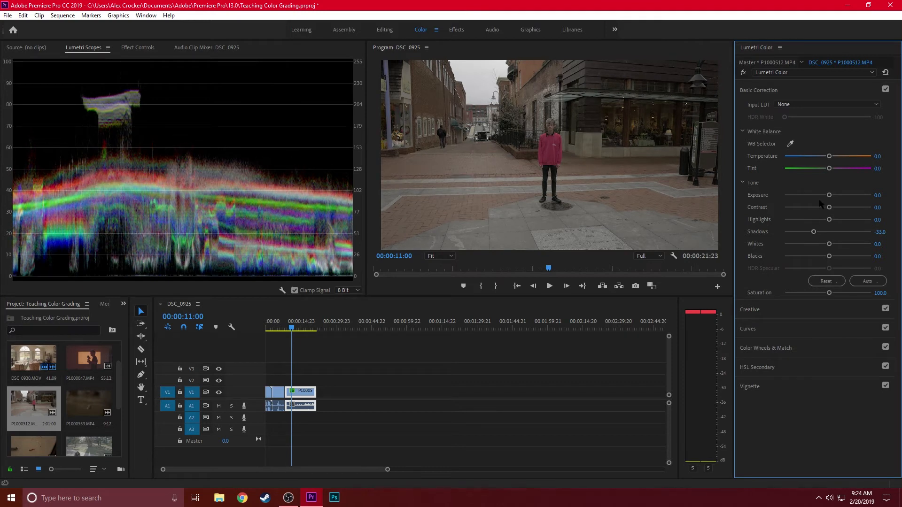
drag(830, 220, 853, 224)
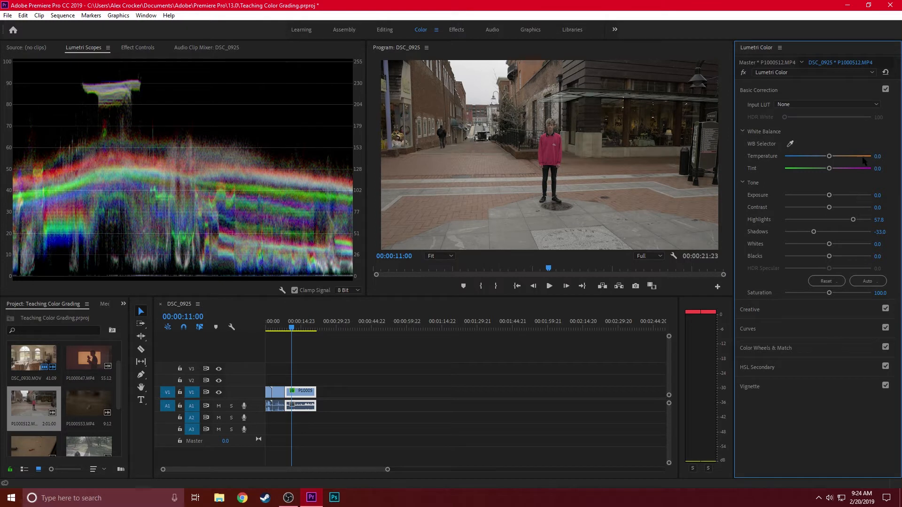
Compare the P1000512 clip with Basic Correction off and on, and set its saturation to 115
click(886, 90)
click(885, 90)
click(885, 89)
click(885, 90)
click(882, 292)
text(115)
key(Return)
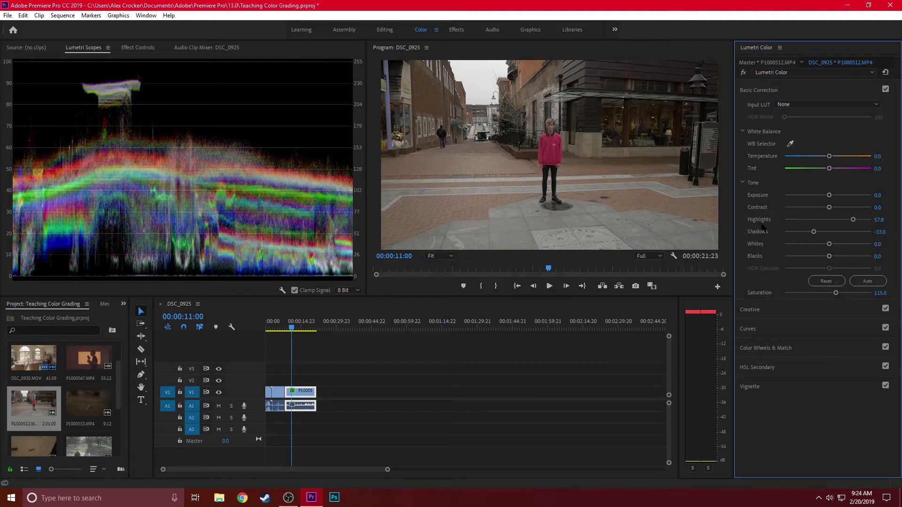
click(799, 90)
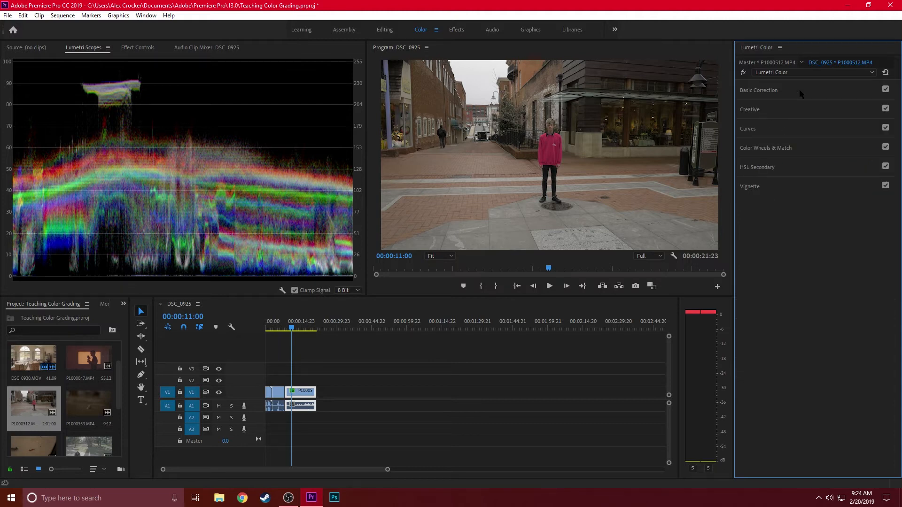
click(812, 90)
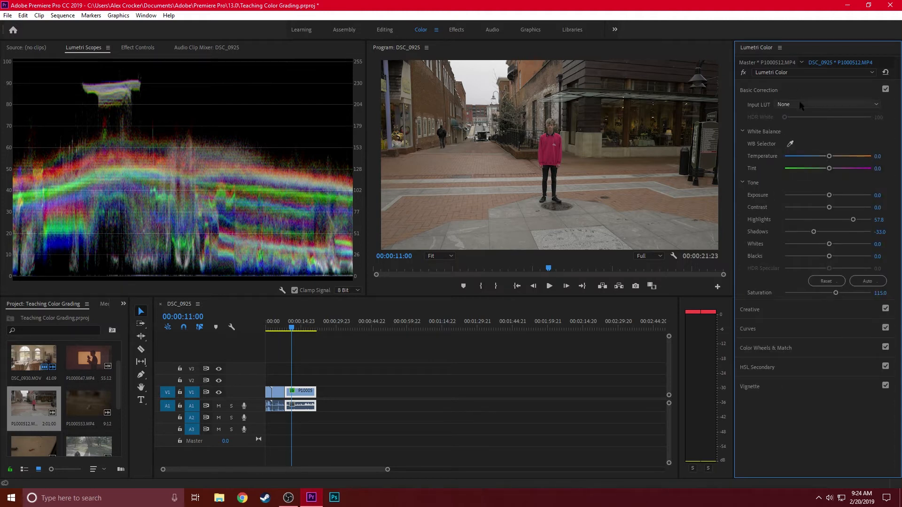
click(802, 92)
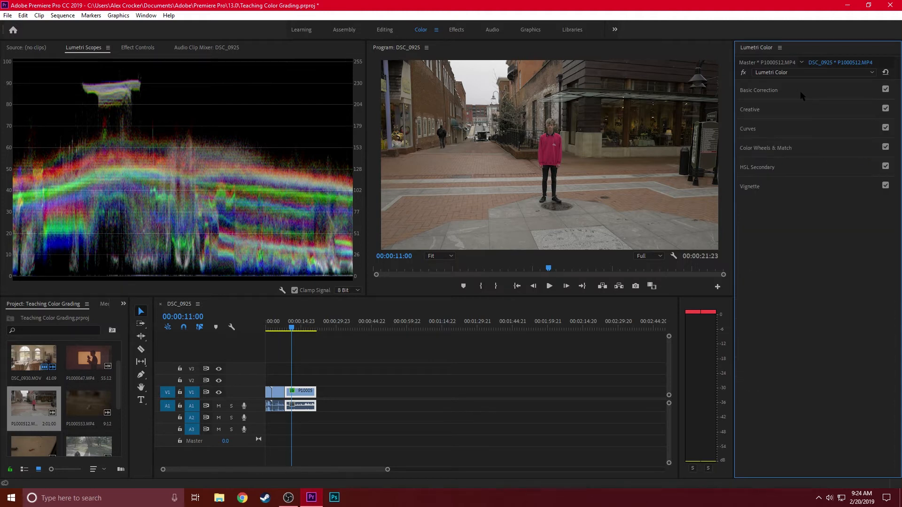
Use the color wheels to tint the P1000512 clip's shadows and highlights slightly toward blue-purple
click(791, 148)
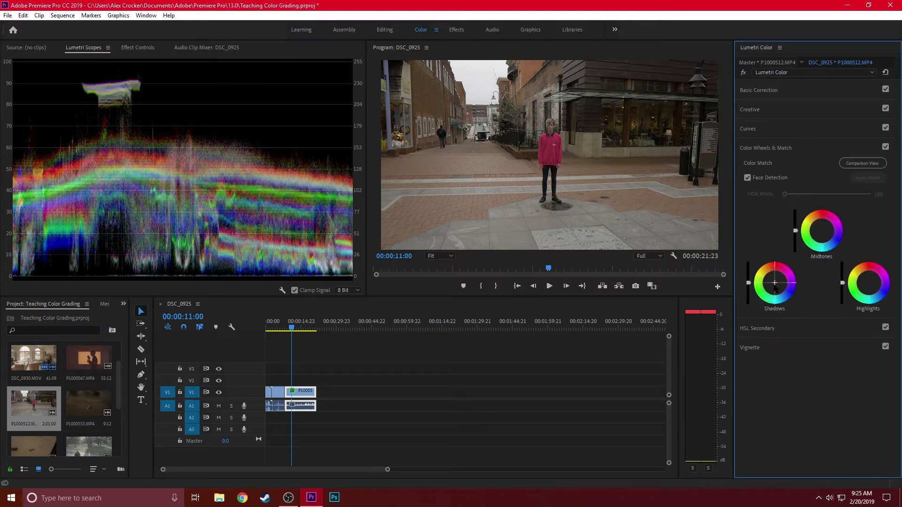
drag(775, 283, 777, 284)
drag(869, 283, 871, 285)
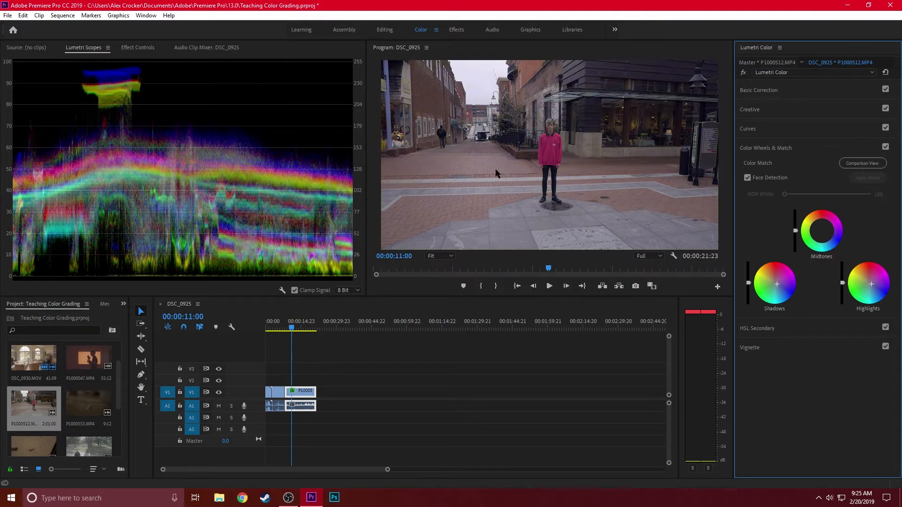
click(803, 149)
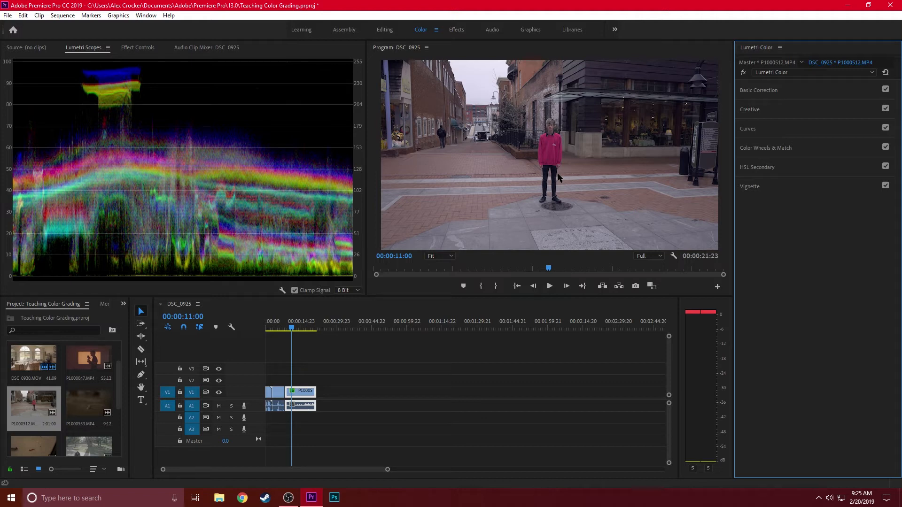
Check the DSC_0930 and DSC_0925 clips, compare DSC_0925 with and without Basic Correction, and enable its Color Wheels & Match
click(279, 330)
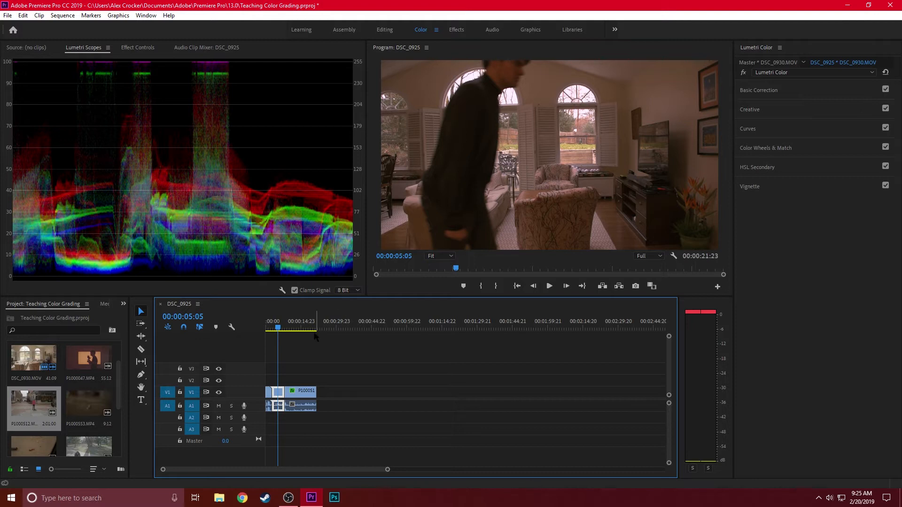
click(268, 328)
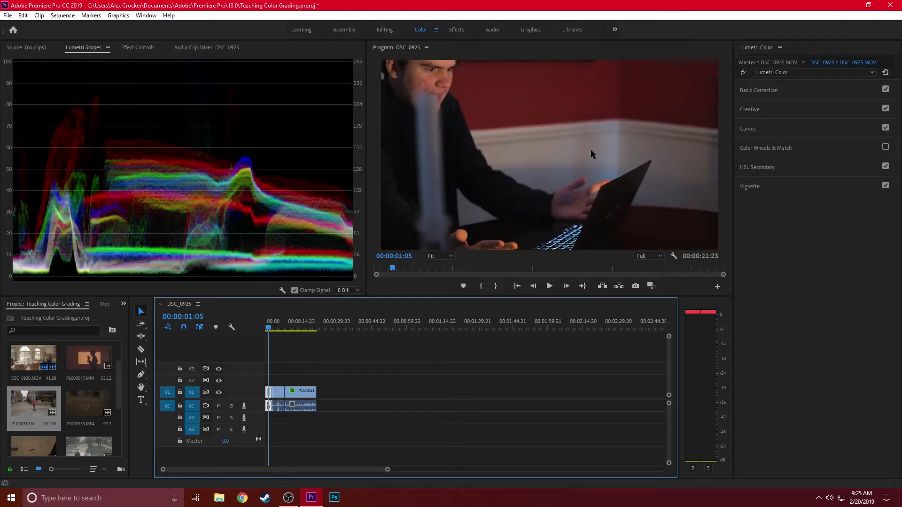
click(886, 88)
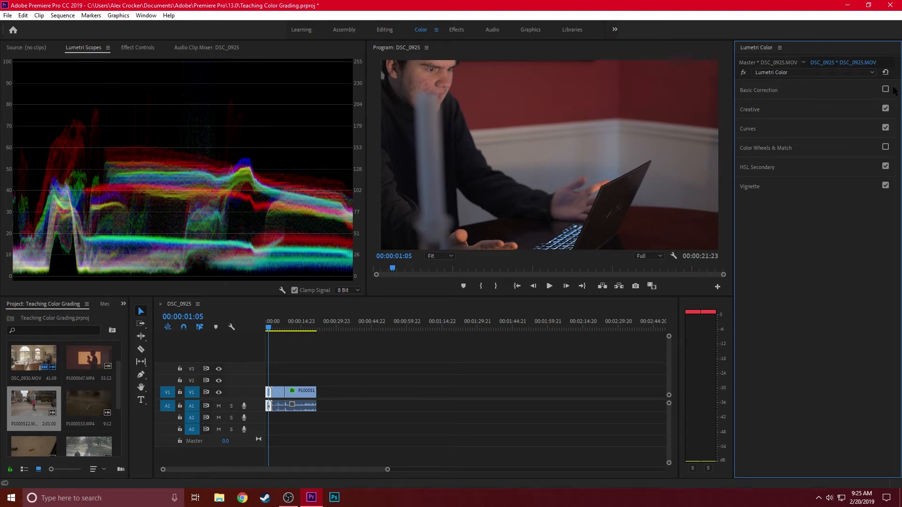
click(886, 89)
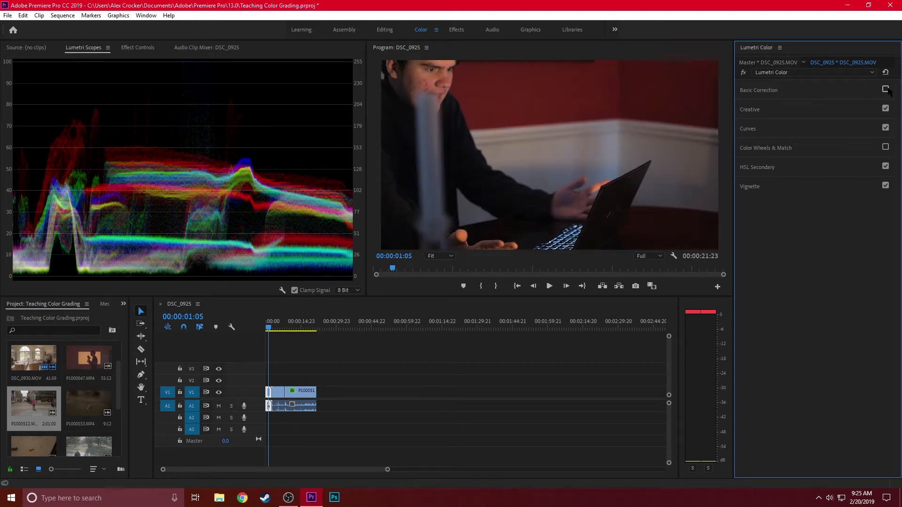
click(886, 147)
Return to the P1000512 clip at 00:00:13:09 and review its Basic Correction and color wheel settings
click(296, 328)
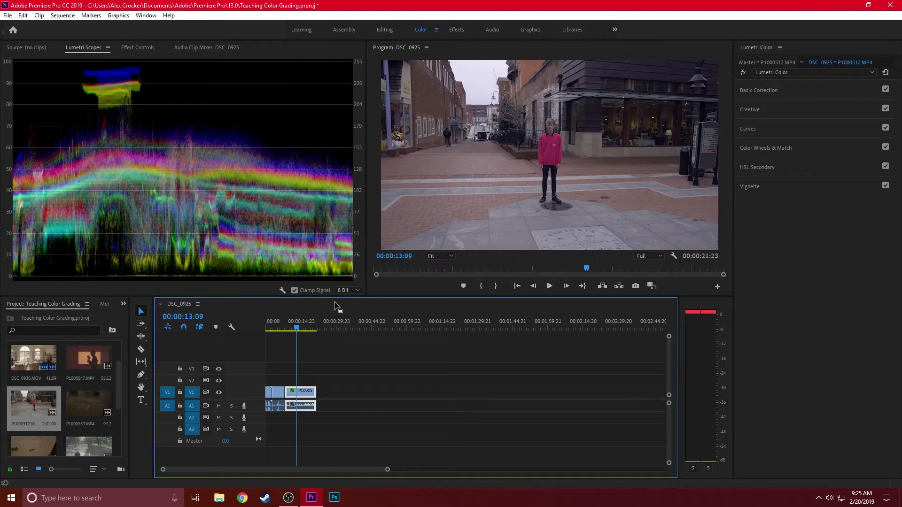
click(850, 89)
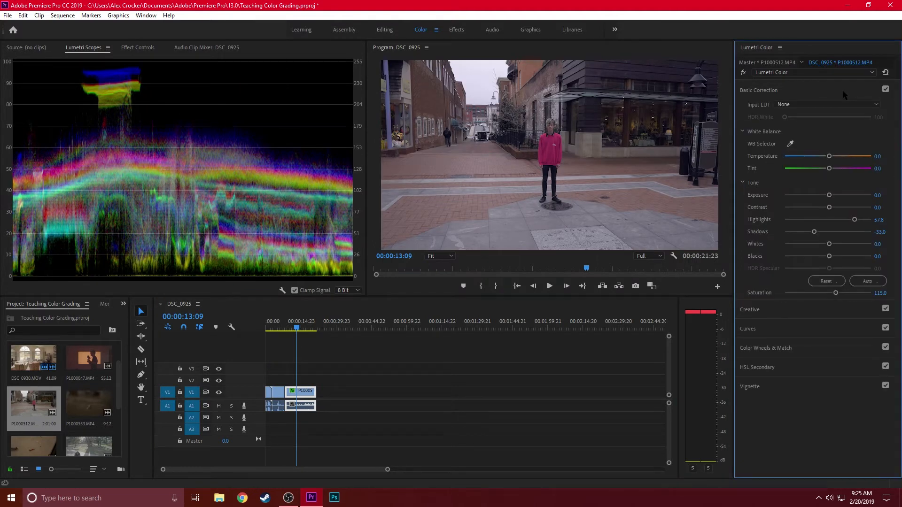
click(844, 93)
click(782, 147)
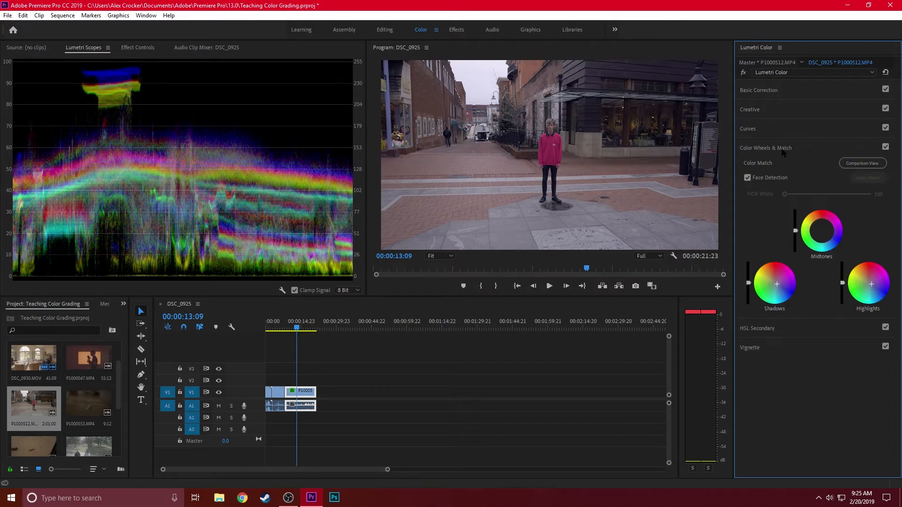
click(793, 148)
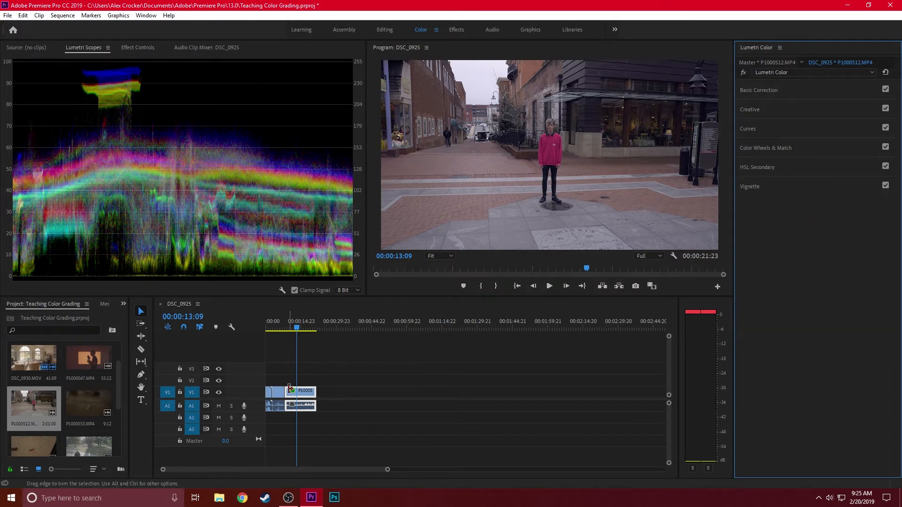
Place P1000553.MP4 on V1 at 00:00:13:09, over the end of the P1000512 clip, and set it to the sequence's frame size
drag(88, 402, 302, 405)
click(303, 328)
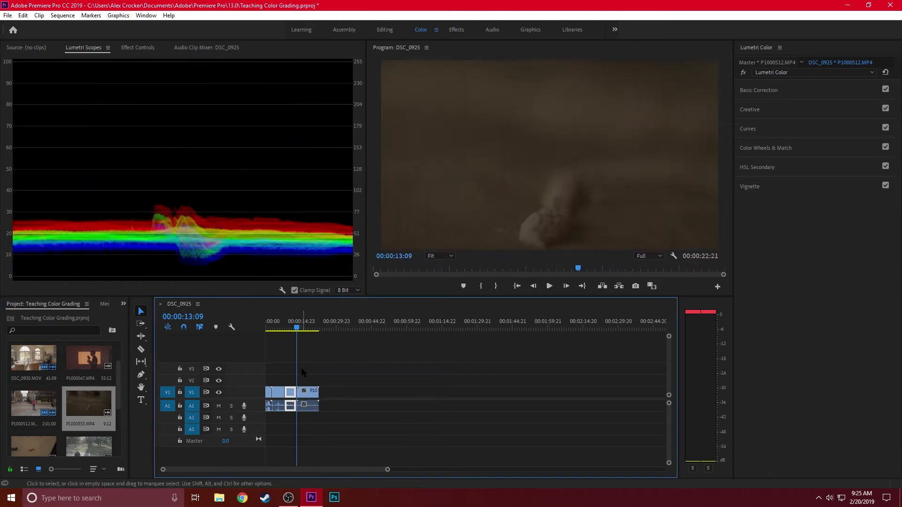
drag(303, 329, 305, 330)
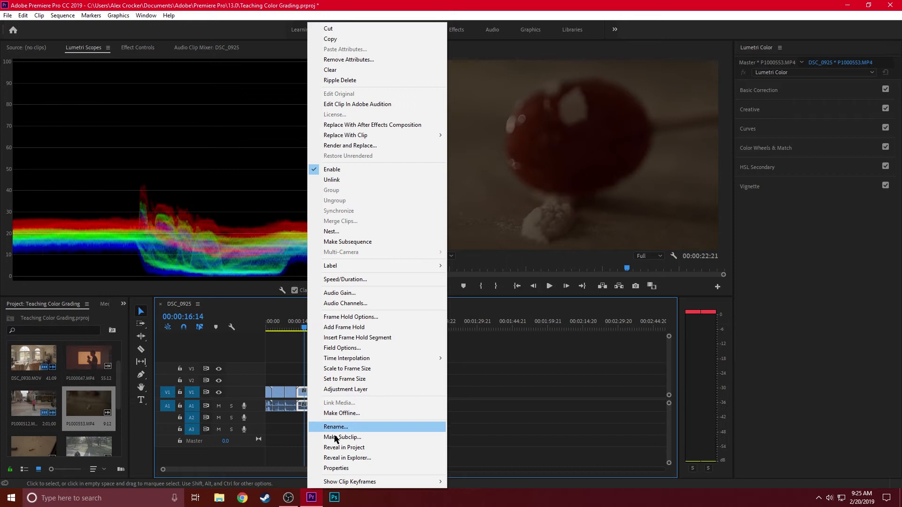
click(349, 380)
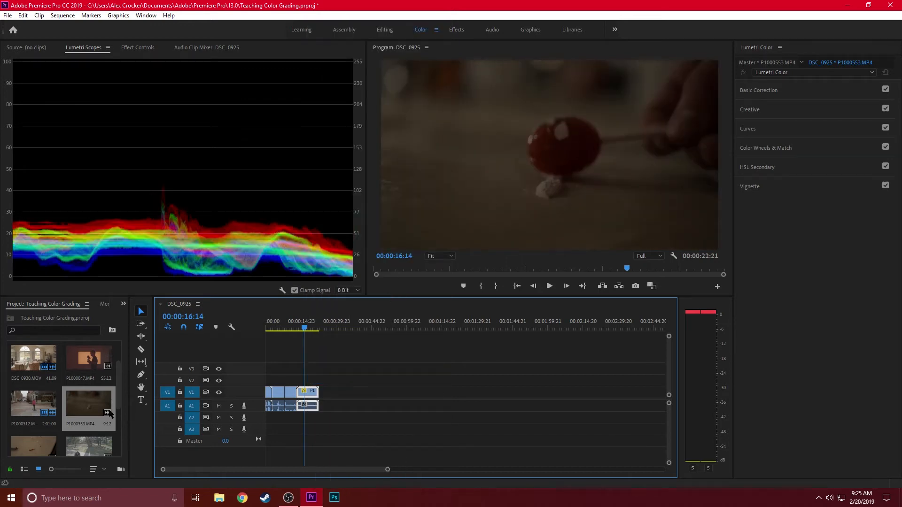
Try lowering the P1000553 clip's shadows to -24.3 in Basic Correction, and reset them to 0
click(782, 91)
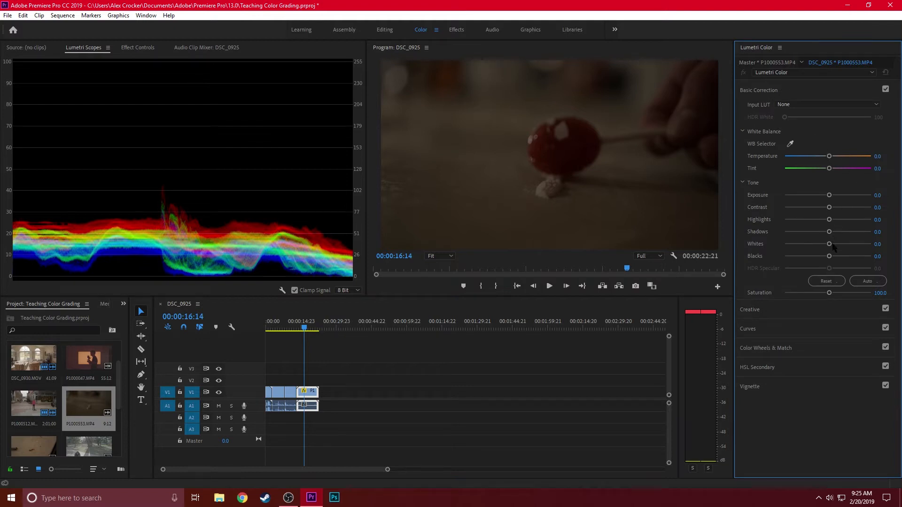
mouse_move(830, 233)
mouse_down()
mouse_move(808, 233)
mouse_move(818, 233)
mouse_up()
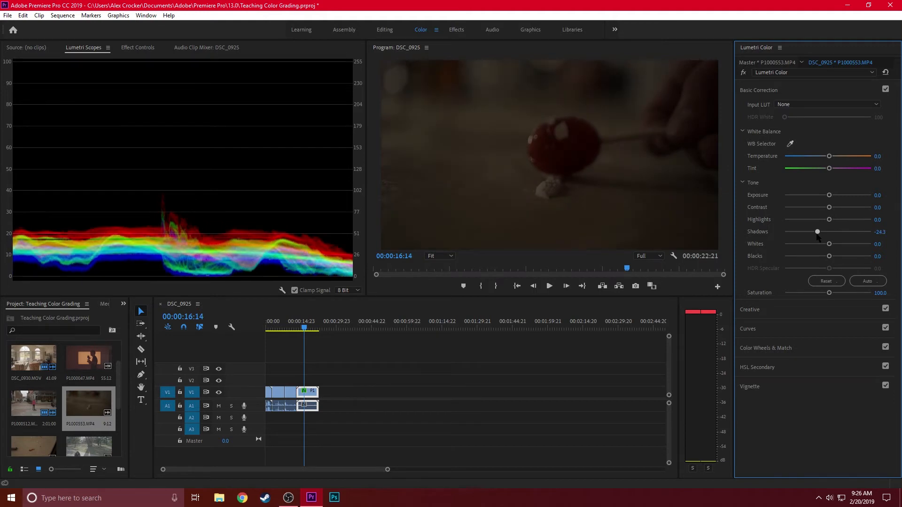
click(884, 232)
text(0)
key(Return)
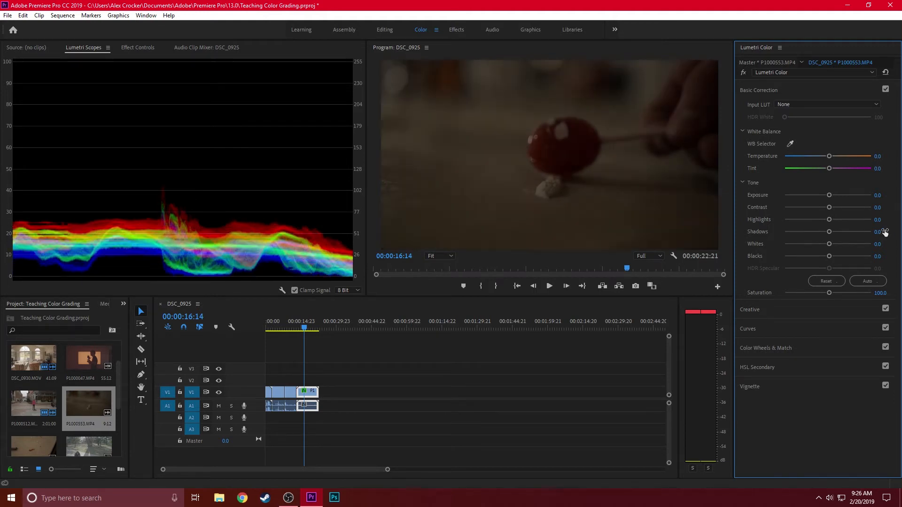
Try an exposure of 0.5 and slightly raised highlights on the P1000553 clip, and reset the highlights to 0
click(884, 194)
key(BackSpace)
key(Return)
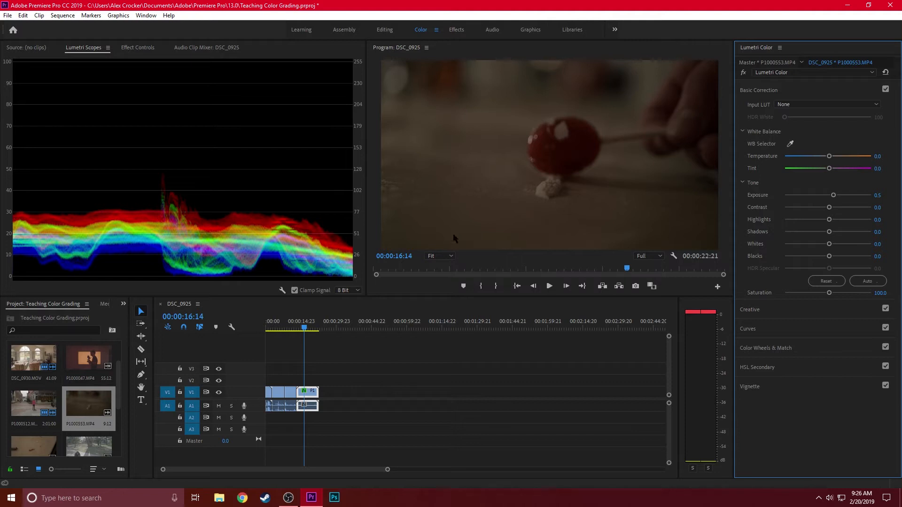
mouse_move(830, 220)
mouse_down()
mouse_move(899, 220)
mouse_move(837, 221)
mouse_up()
click(878, 220)
text(0)
key(Return)
Try an exposure of 4.6 on the P1000553 clip, and reset the exposure to 0
drag(833, 196, 867, 197)
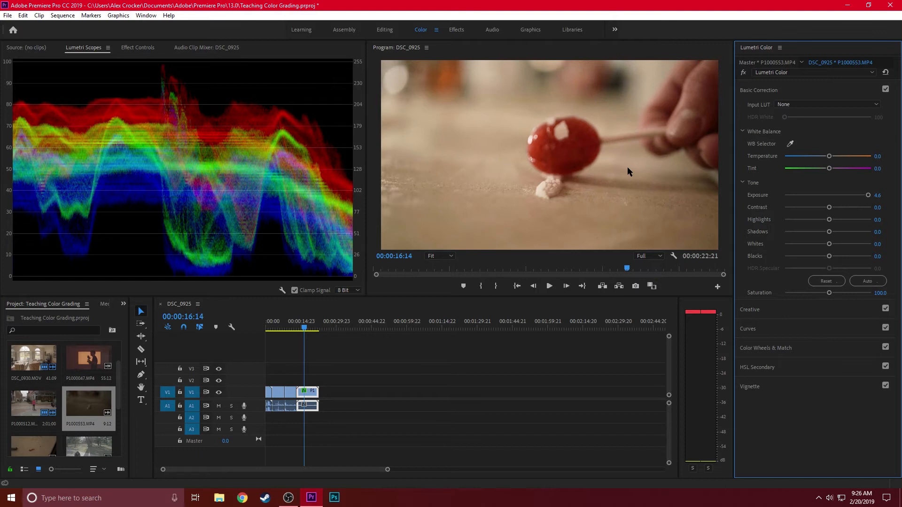
click(884, 195)
text(0)
key(Return)
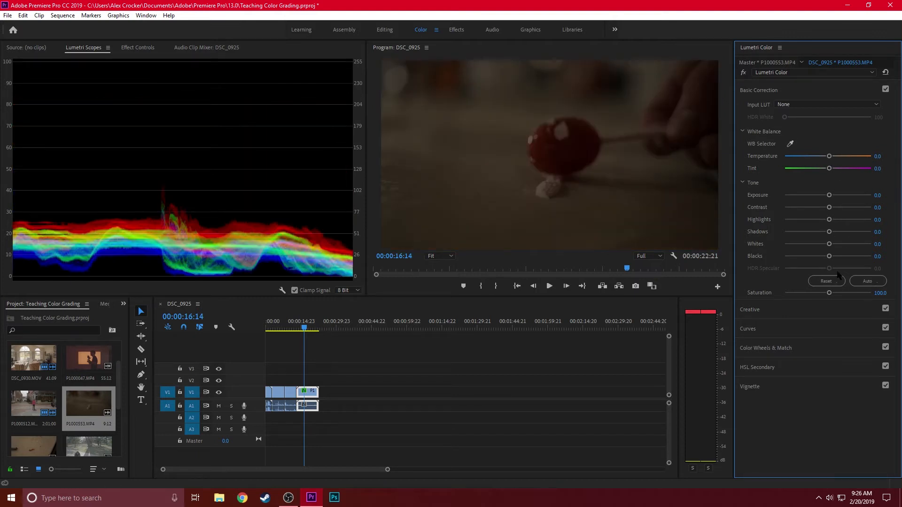
Set the P1000553 clip's highlights to 100, shadows to -43.8 and saturation to 125, and check the Basic Correction effect
drag(829, 219, 809, 232)
click(880, 293)
text(125)
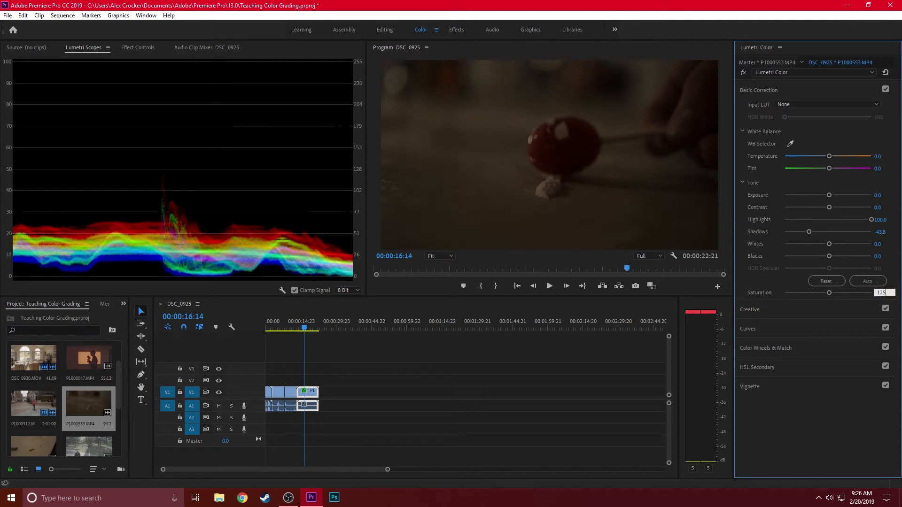
key(Return)
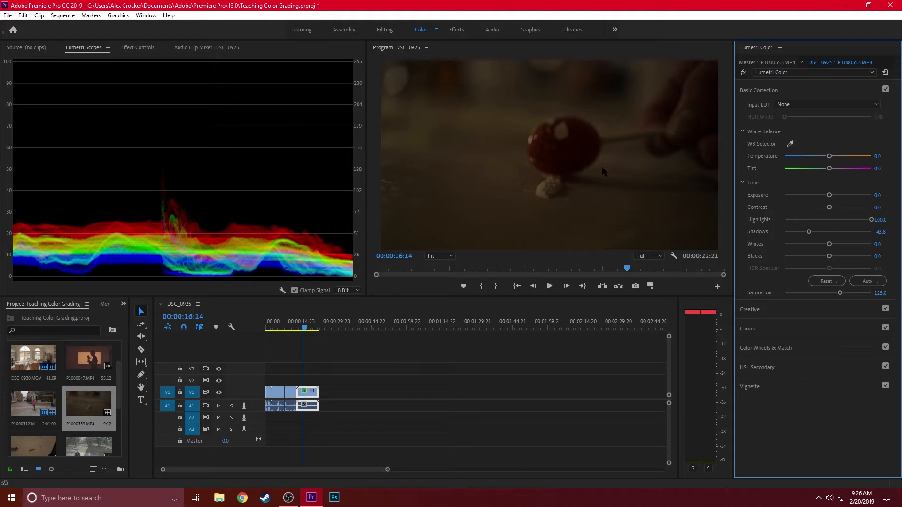
click(841, 90)
click(886, 90)
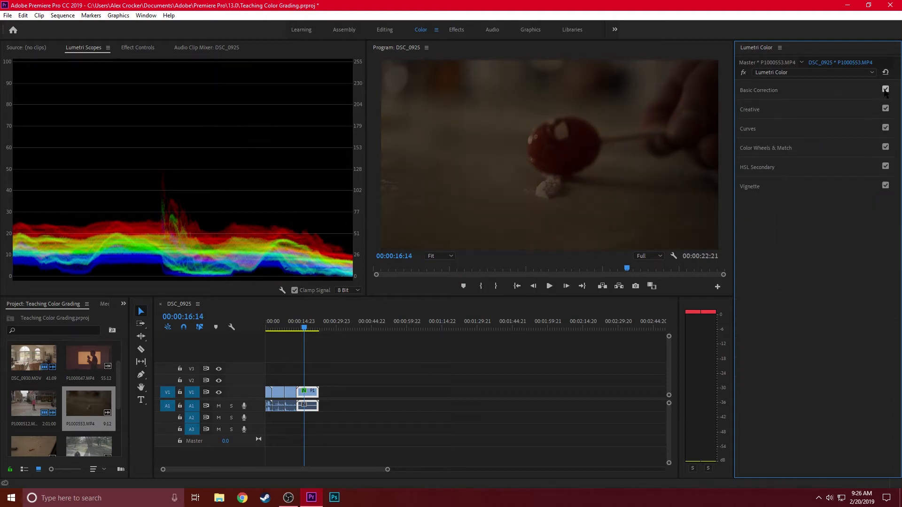
Tint the P1000553 clip's shadows slightly toward green and highlights toward purple with the color wheels, and compare the result off and on
click(790, 168)
click(817, 168)
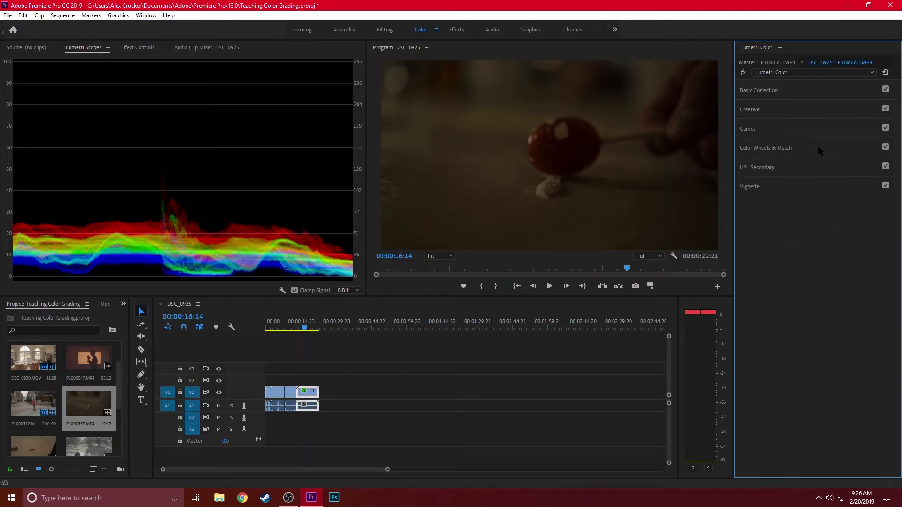
click(812, 148)
drag(774, 283, 774, 283)
drag(869, 284, 873, 284)
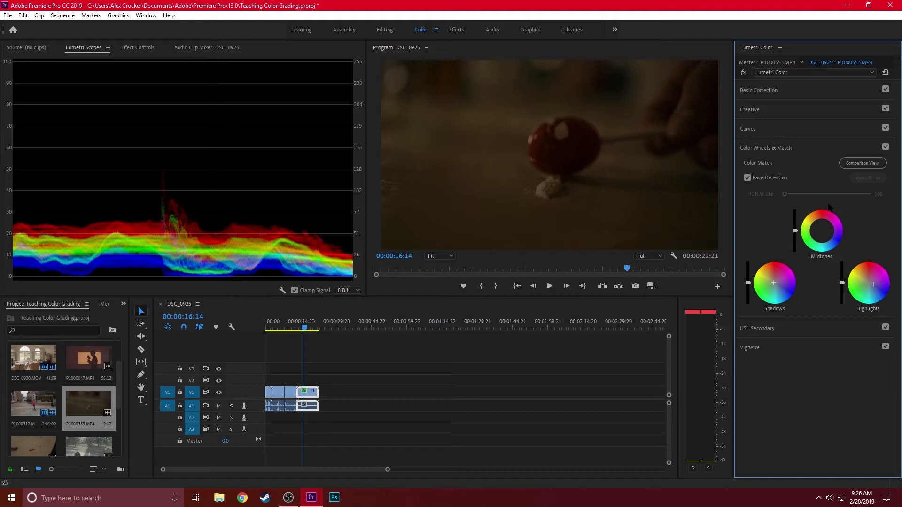
click(885, 147)
click(885, 147)
click(830, 153)
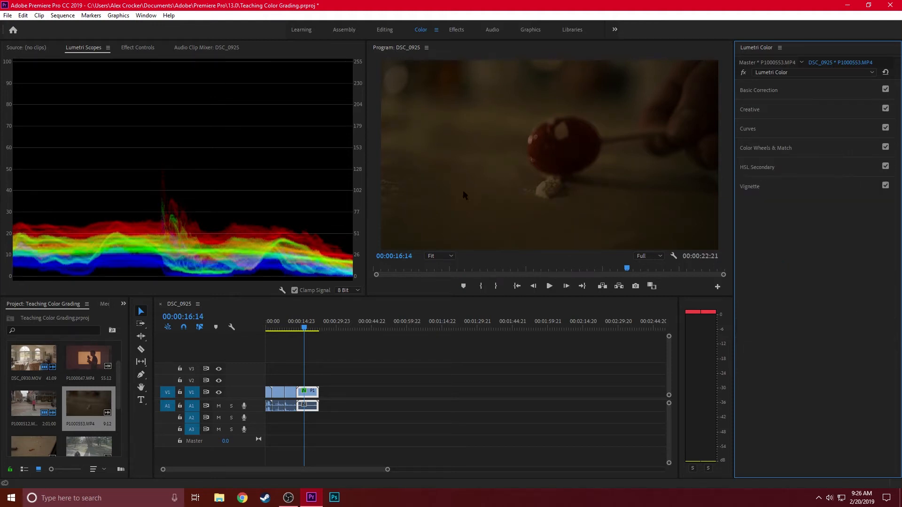
Review the graded P1000553 clip up to 00:00:18:15, and place the P1000563 clip at that point in the sequence
click(308, 327)
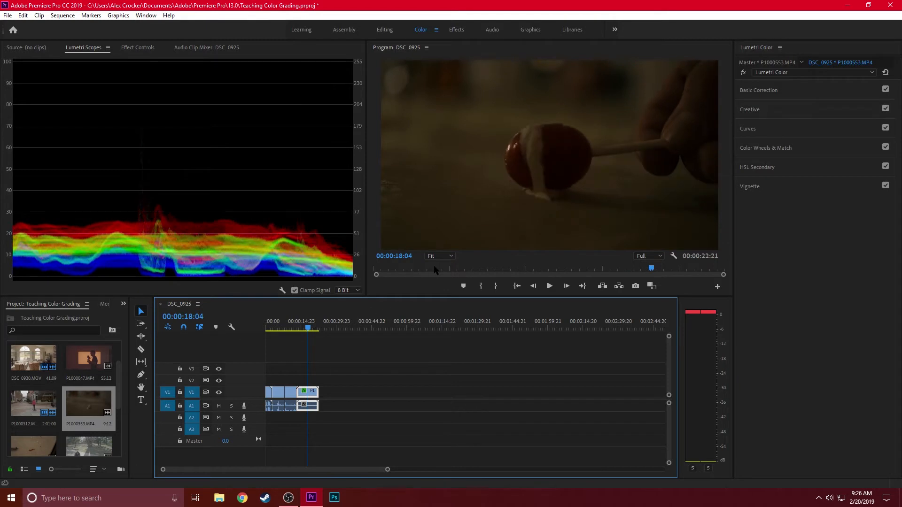
key(End)
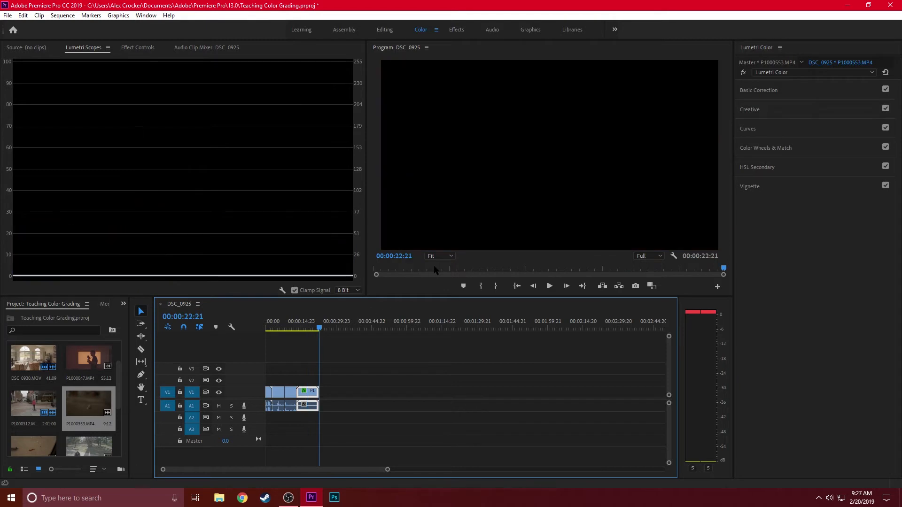
click(309, 328)
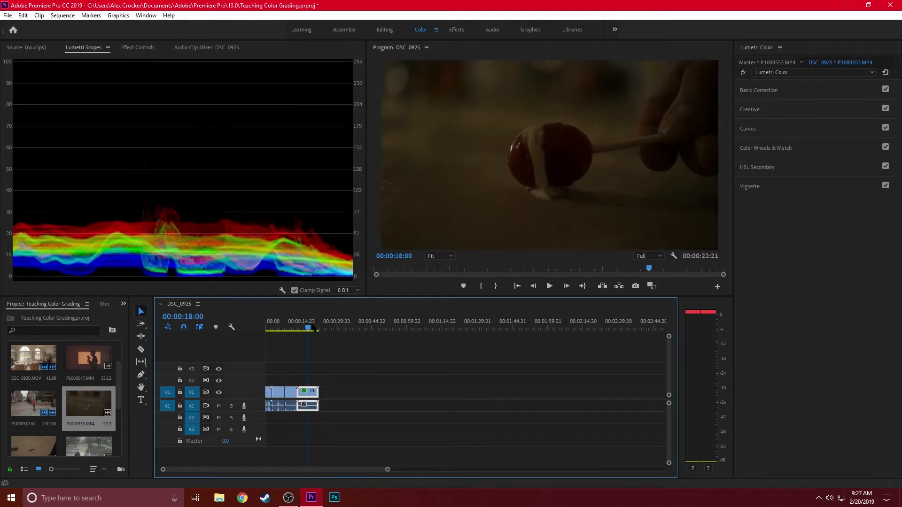
key(space)
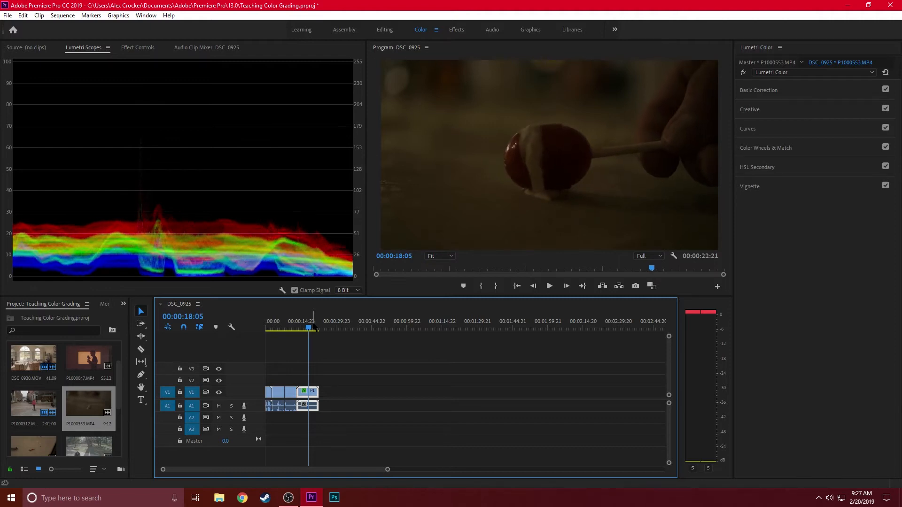
key(space)
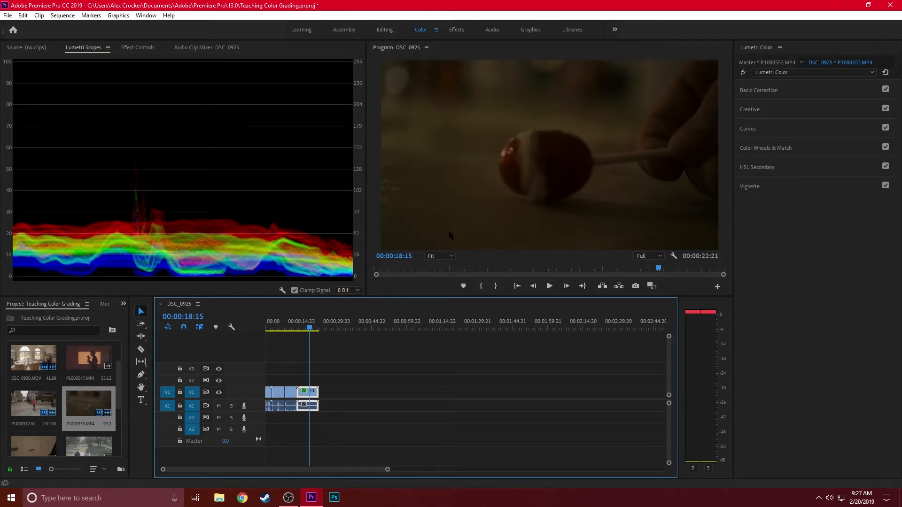
scroll(45, 393, down, 2)
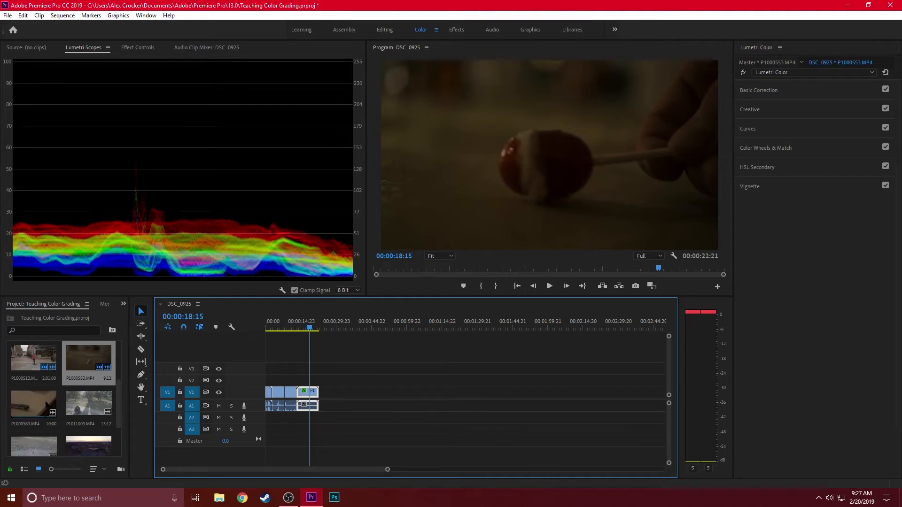
drag(28, 396, 313, 407)
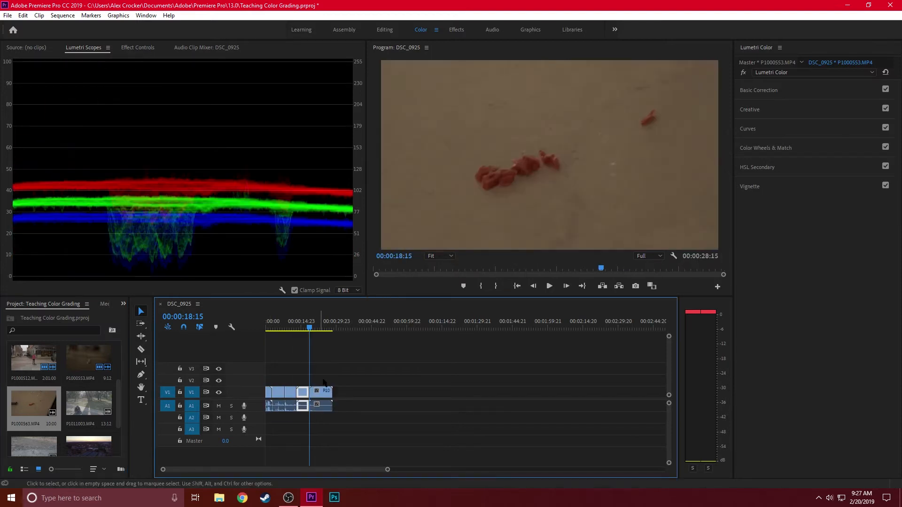
Examine the P1000563 clip from beginning to end, and park at frame 00:00:19:19 for grading
click(320, 327)
key(Right)
key(Right)
key(Right)
key(Right)
key(Right)
key(Right)
key(Right)
key(Right)
key(Right)
key(Right)
key(Right)
key(Right)
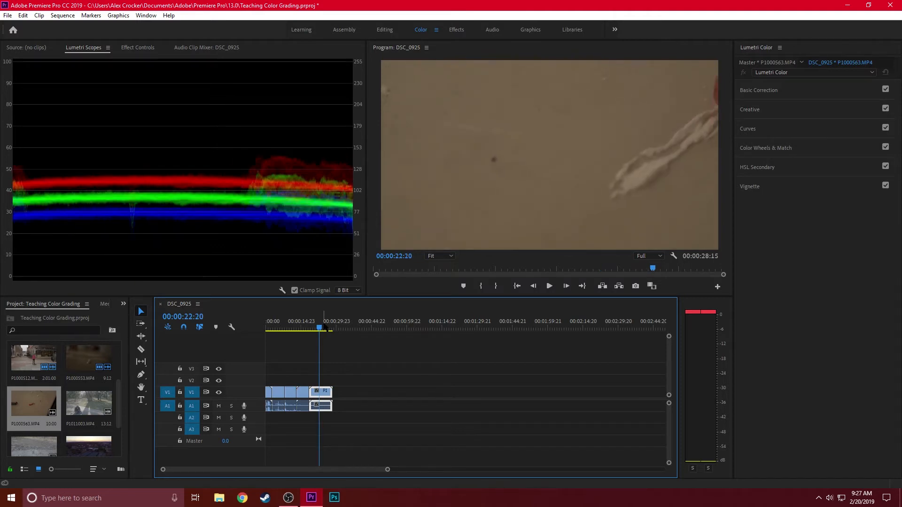
key(Right)
key(Right)
key(Right)
key(Right)
key(Right)
key(Right)
key(Right)
key(Right)
key(Right)
key(Right)
key(Right)
key(Right)
key(Right)
key(Right)
key(Right)
key(Right)
key(Right)
key(Right)
key(Right)
key(Right)
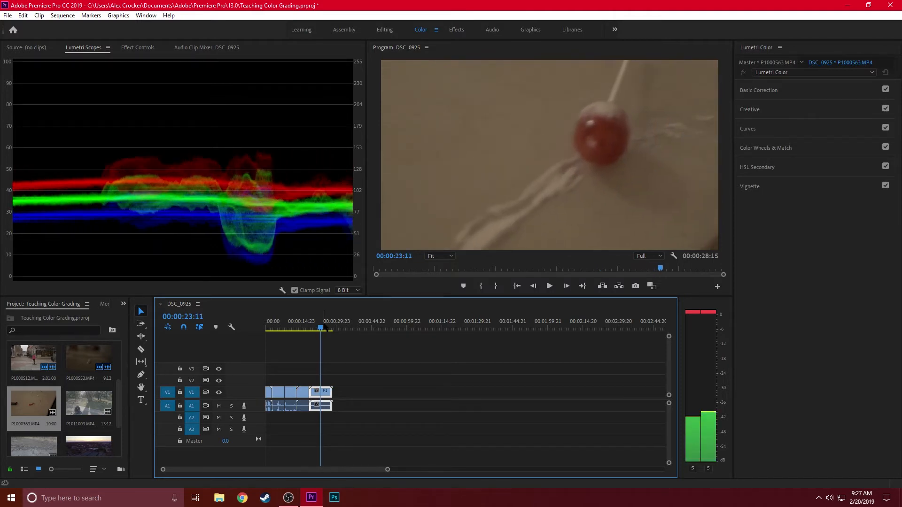
key(Right)
key(Right)
key(Right)
key(Right)
key(Right)
key(Right)
key(Right)
key(Right)
key(Right)
key(Right)
key(Right)
key(Right)
key(Right)
key(Right)
key(Right)
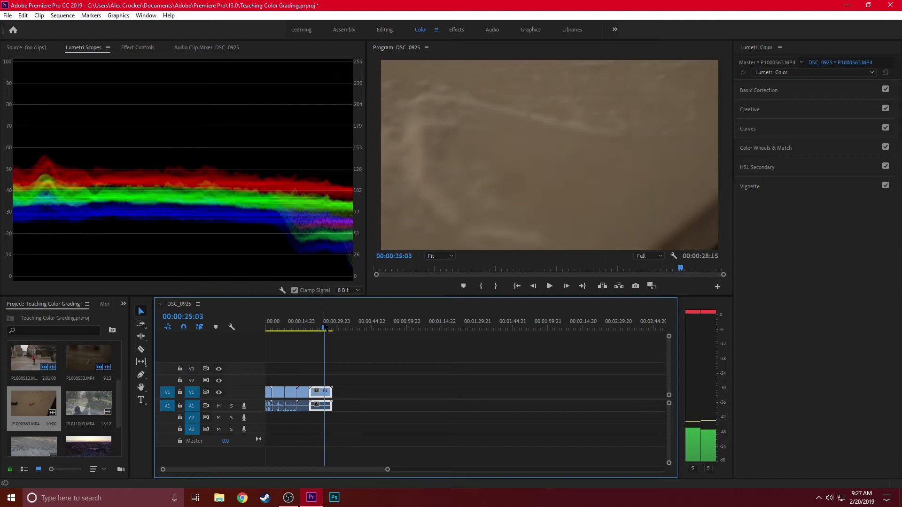
key(Right)
key(Right)
key(Right)
key(Right)
key(Right)
key(Right)
key(Right)
key(Right)
key(Right)
key(Right)
key(Right)
key(Right)
key(Right)
key(Right)
key(Right)
key(Right)
key(Right)
key(Right)
key(Right)
key(Right)
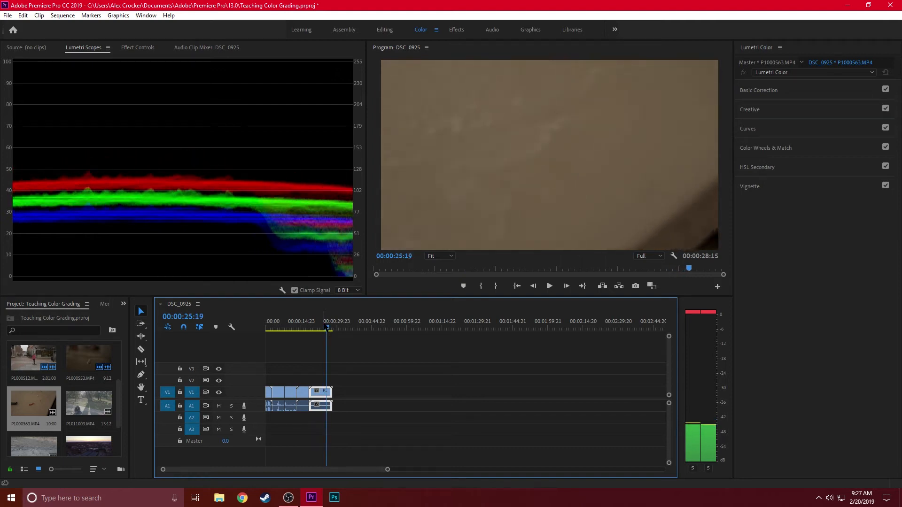
key(Right)
key(Right)
key(Right)
key(Right)
key(Right)
key(Right)
key(Right)
key(Right)
key(Right)
key(Right)
key(Right)
key(Right)
key(Right)
key(Right)
key(Right)
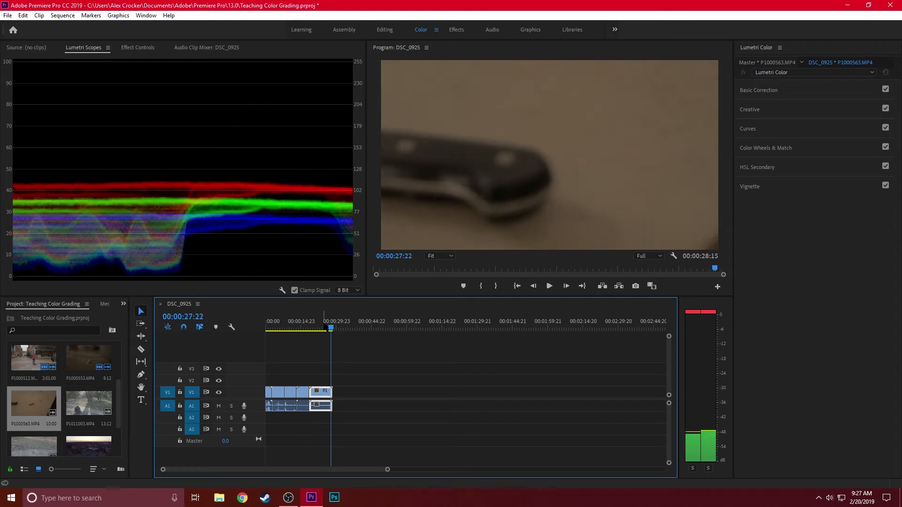
click(315, 328)
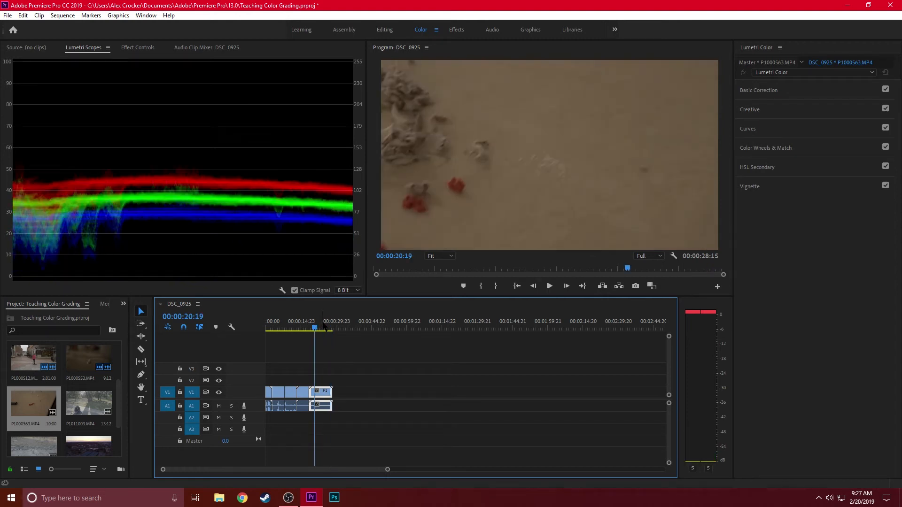
key(Left)
key(Left)
key(Left)
key(Left)
key(Left)
key(Left)
key(Left)
key(Left)
key(Left)
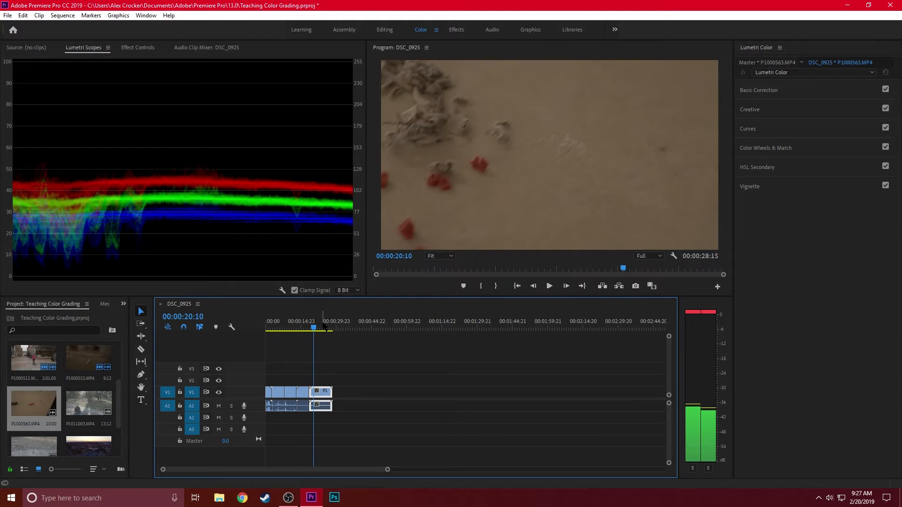
key(Right)
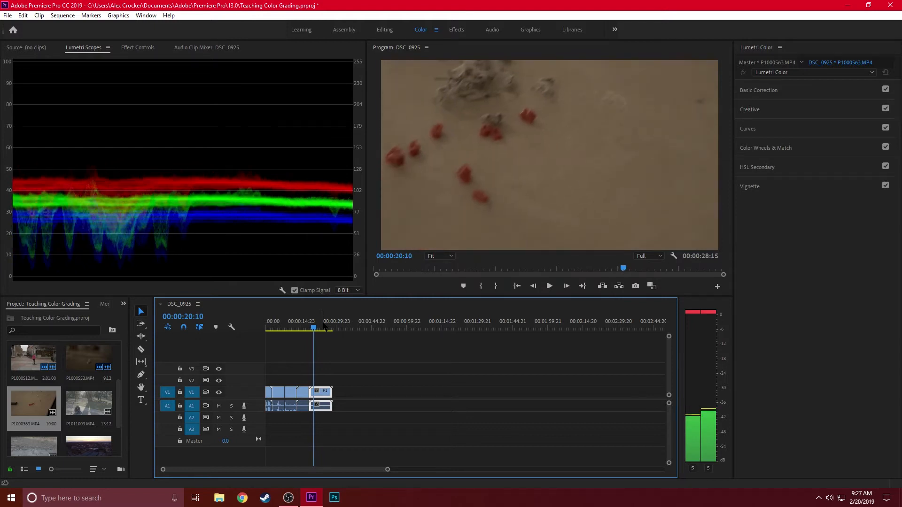
key(Right)
key(Right)
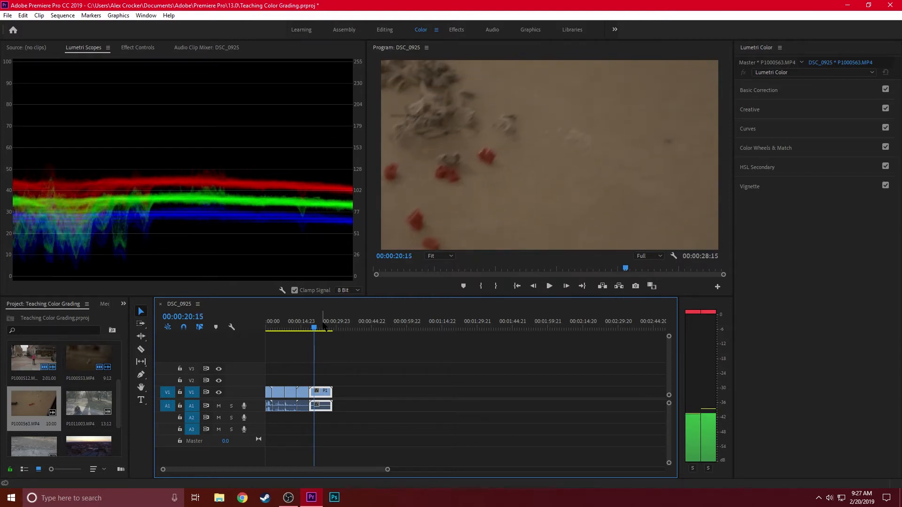
key(Left)
key(Left)
key(Left)
key(Left)
key(Left)
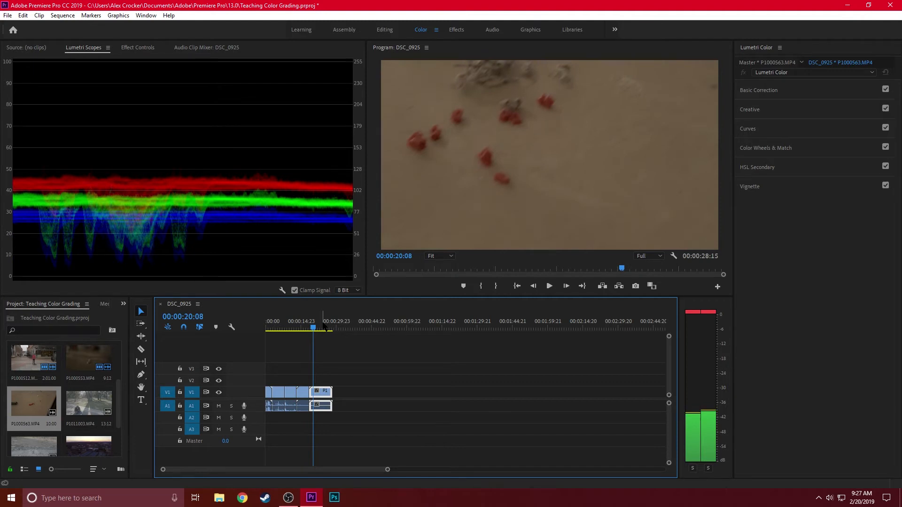
key(Left)
key(Left)
key(Left)
key(Left)
key(Left)
key(Left)
key(Left)
key(Left)
key(Left)
key(Left)
key(Left)
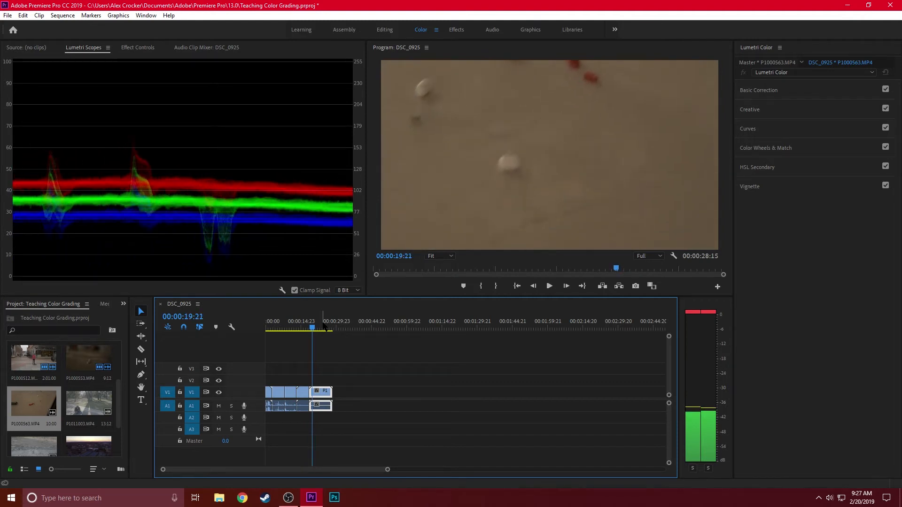
key(Left)
key(Left)
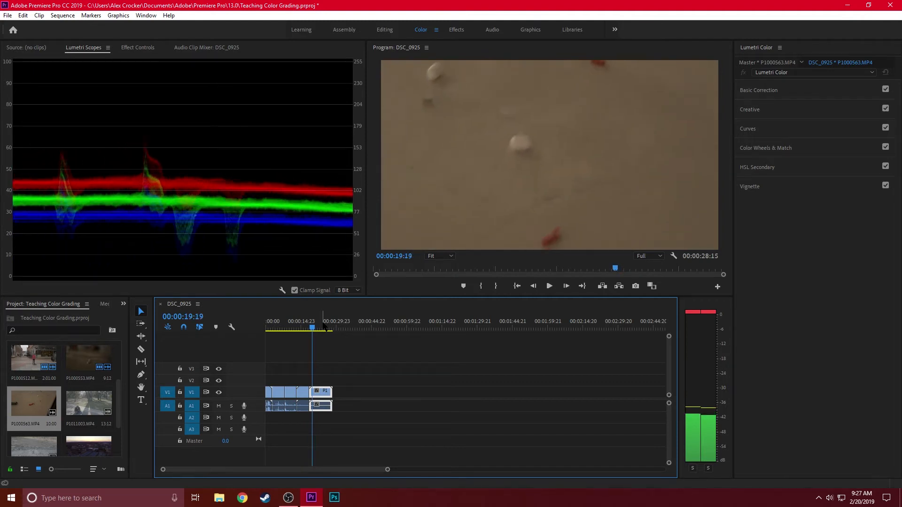
Scale the P1000563 clip's picture to fit the sequence frame, and open its Basic Correction settings
right_click(324, 392)
click(361, 379)
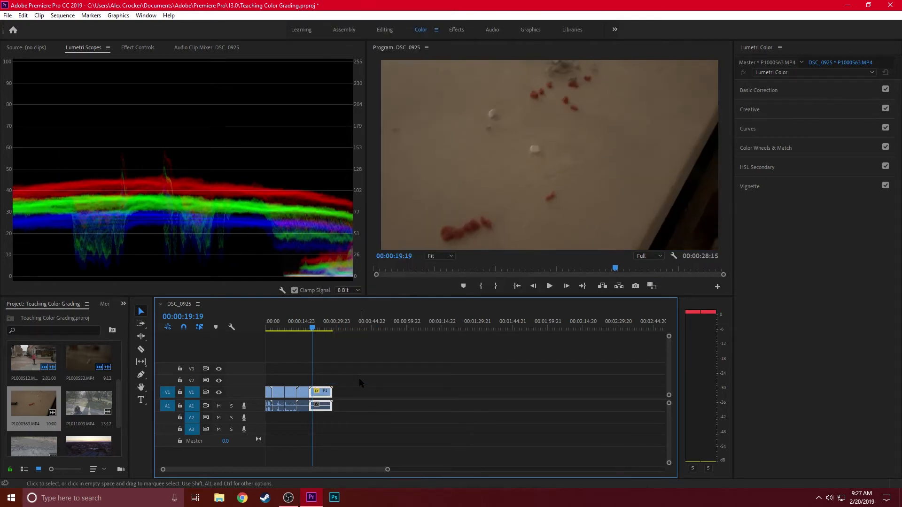
click(790, 94)
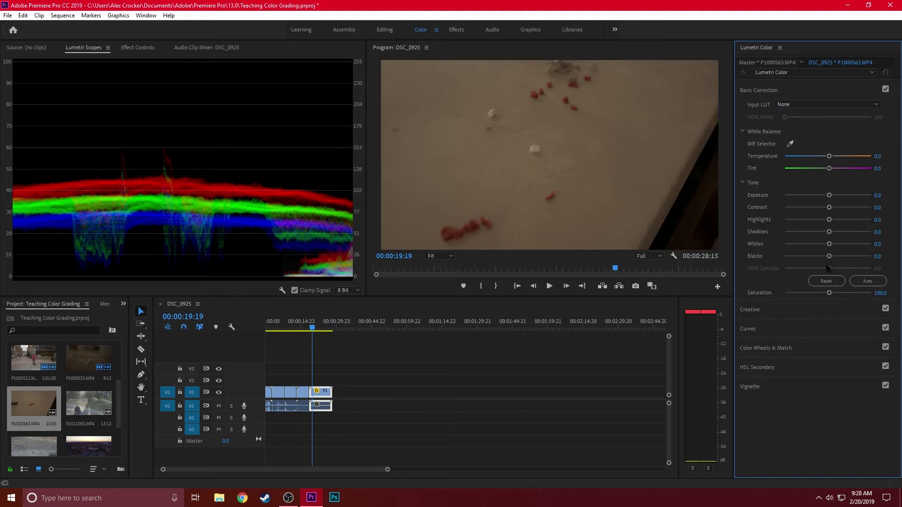
Try blacks of 100 and whites of 100 on the P1000563 clip, resetting each to 0
drag(829, 257, 877, 258)
click(886, 257)
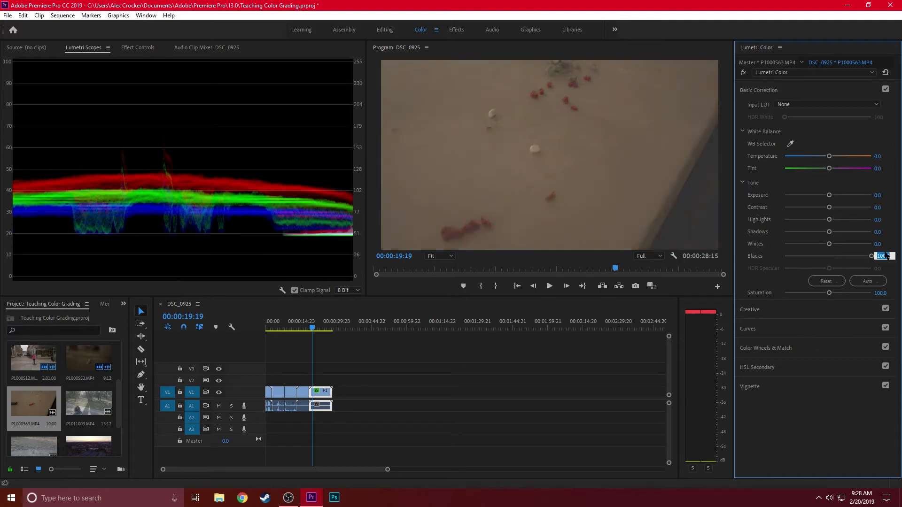
text(0)
key(Return)
drag(830, 244, 885, 235)
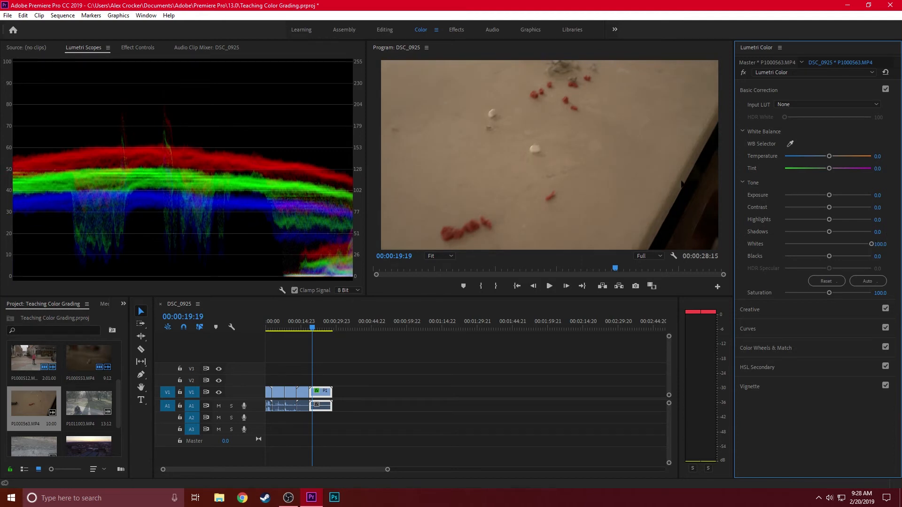
click(884, 243)
text(0)
key(Return)
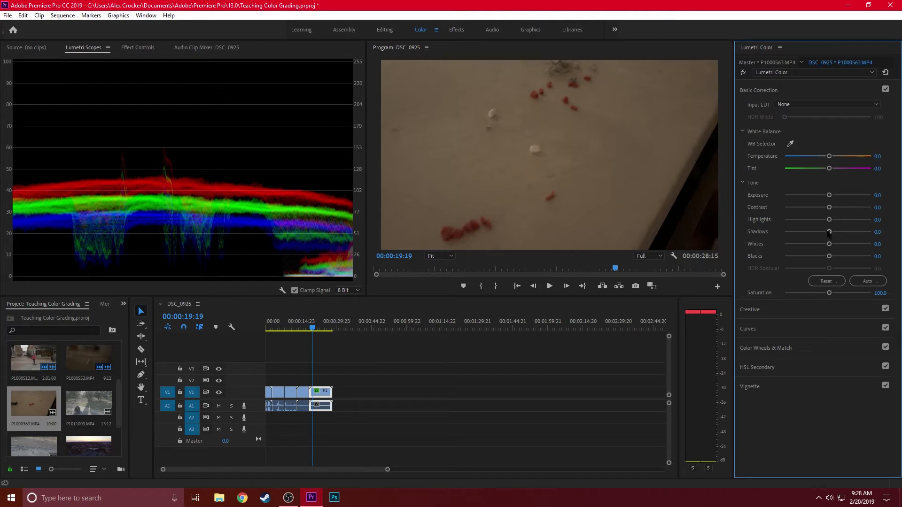
Set the P1000563 clip's highlights to 68.6, shadows to -74.1 and saturation to 125
drag(829, 219, 796, 236)
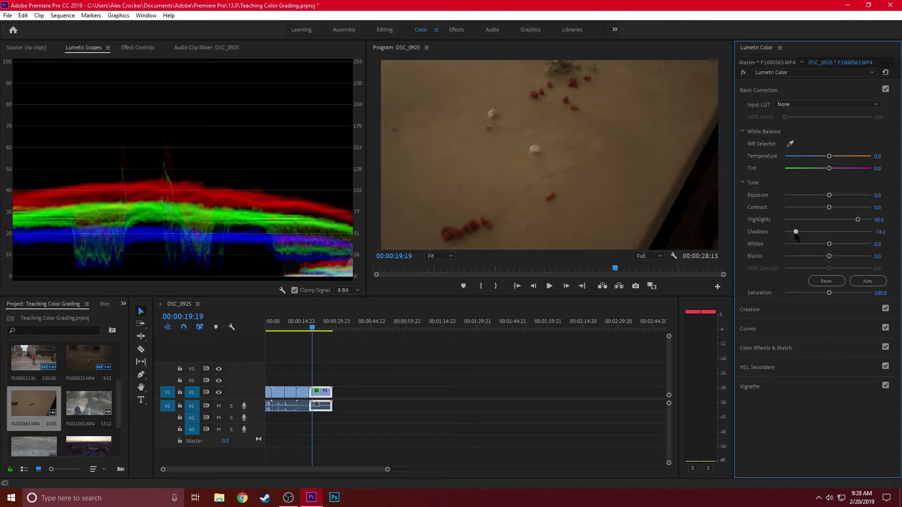
click(883, 292)
text(125)
key(Return)
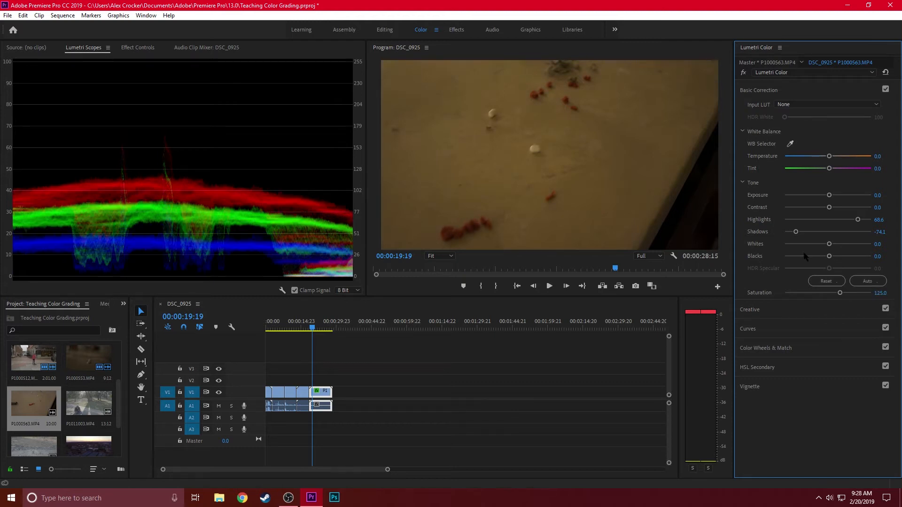
Correct the P1000563 clip's white balance by sampling the pale table surface, and compare the Basic Correction off and on
click(790, 143)
click(566, 161)
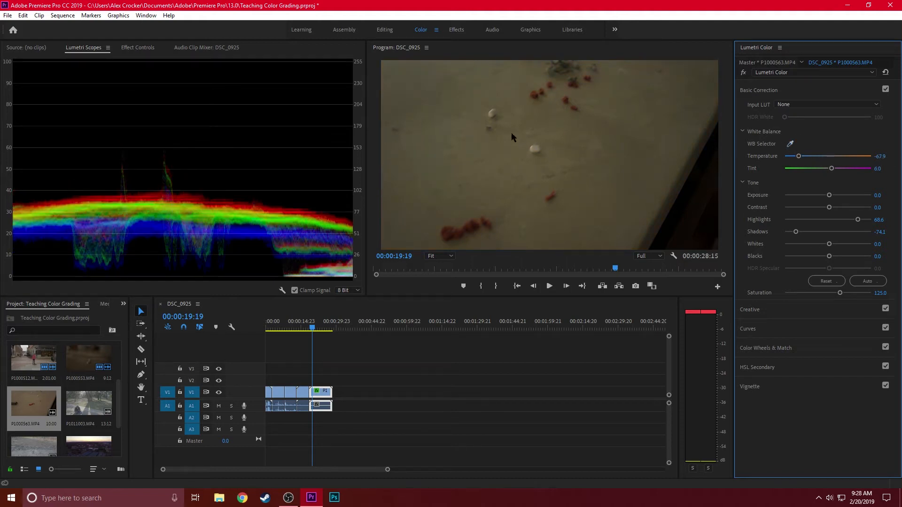
click(885, 90)
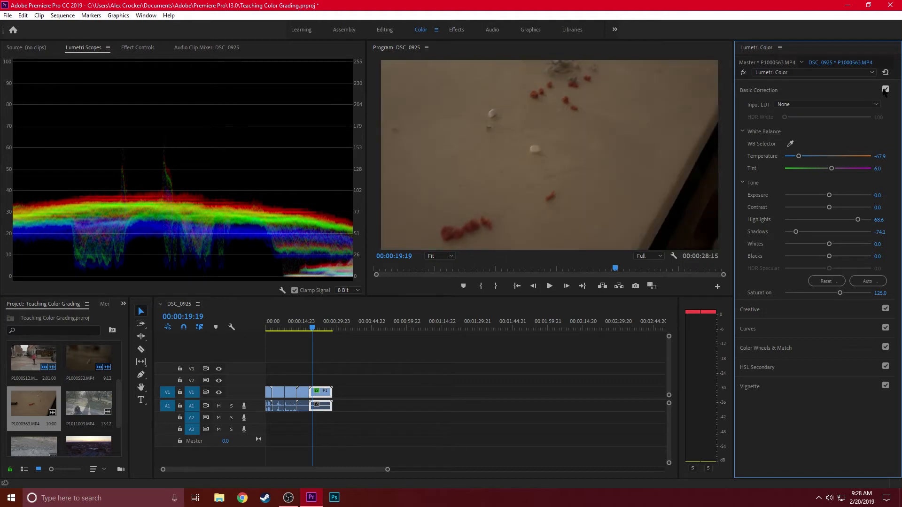
click(885, 89)
click(885, 90)
click(886, 90)
click(885, 89)
click(885, 89)
click(885, 89)
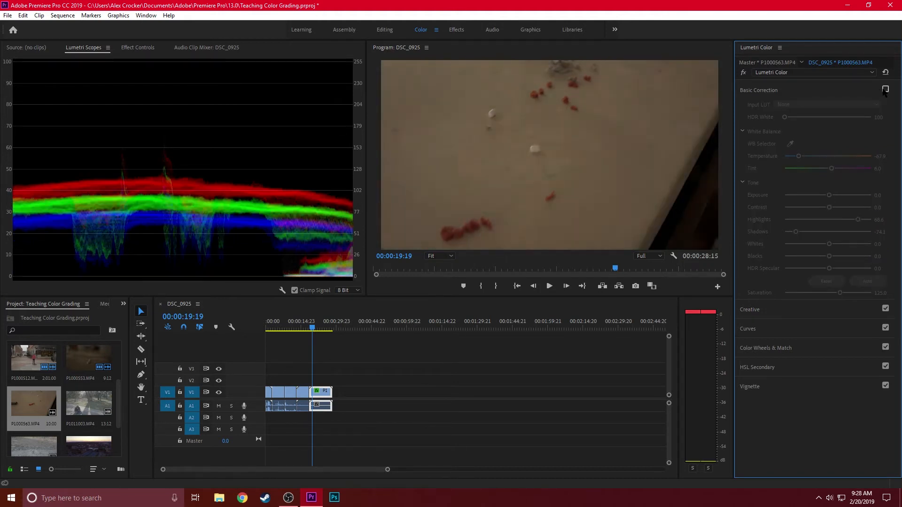
click(886, 89)
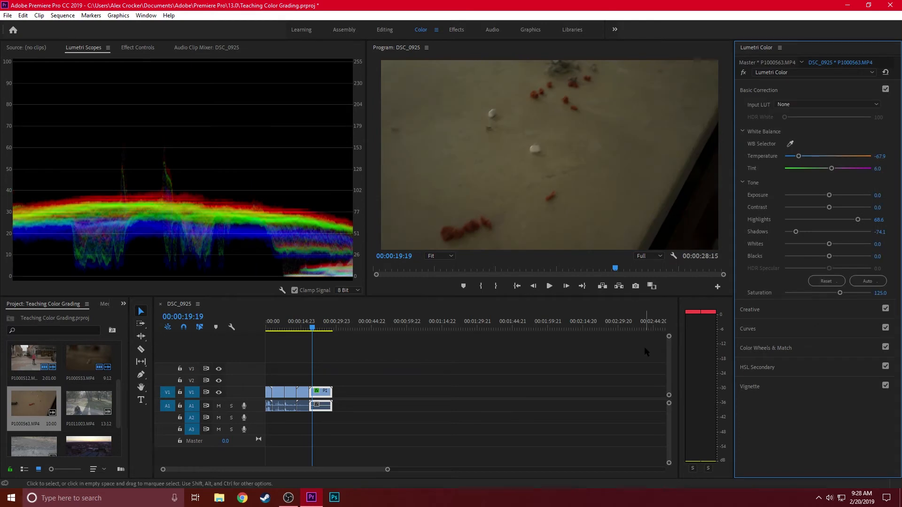
Save the project, and place the P1011003 clip in the sequence over the end of the P1000563 clip
key(ctrl+s)
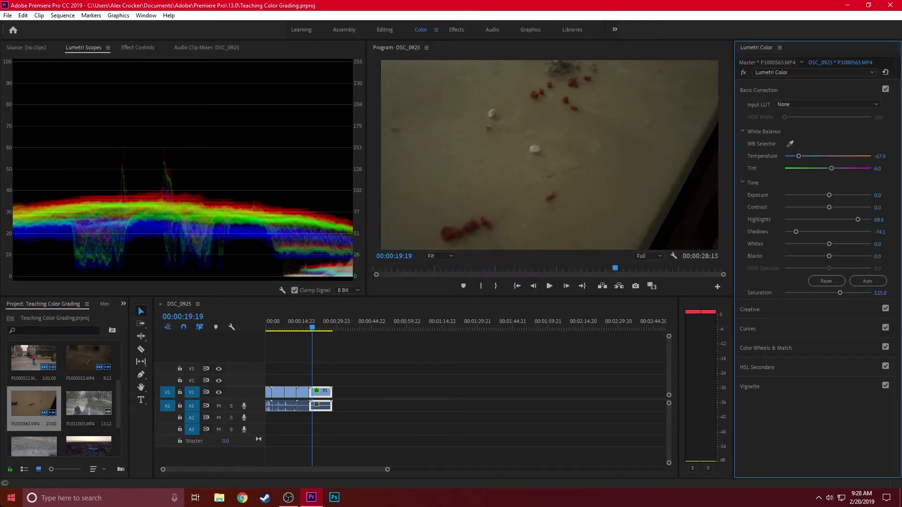
click(93, 405)
drag(93, 404, 323, 396)
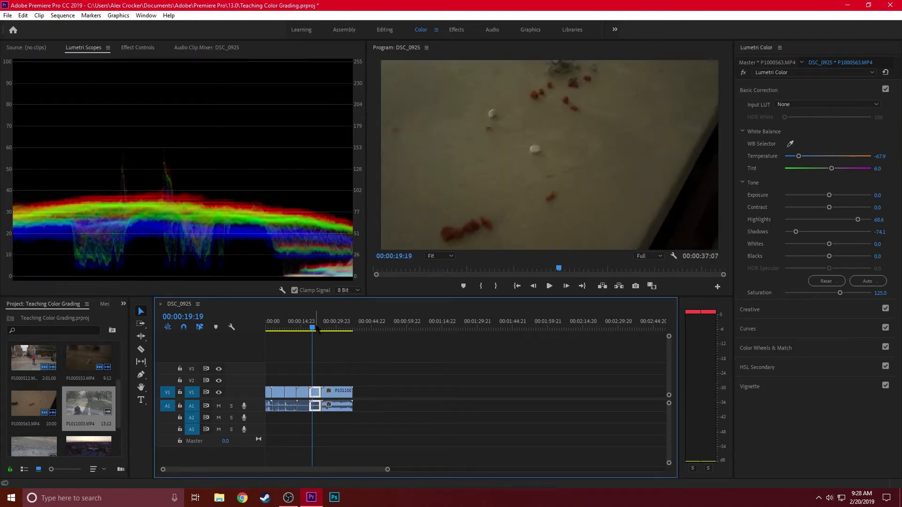
Compare the P1000563 clip at 00:00:22:19 with Basic Correction off and on, and collapse the Basic Correction settings
drag(314, 329, 320, 330)
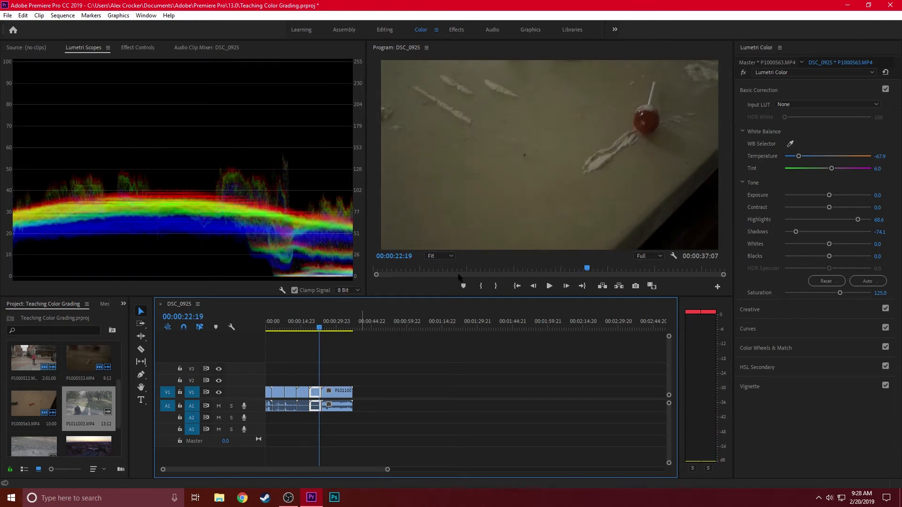
click(886, 89)
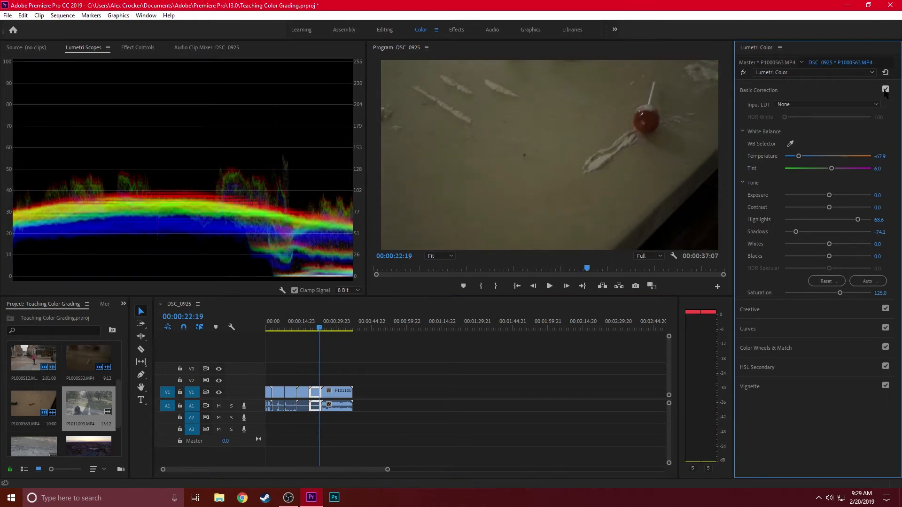
click(886, 90)
click(871, 90)
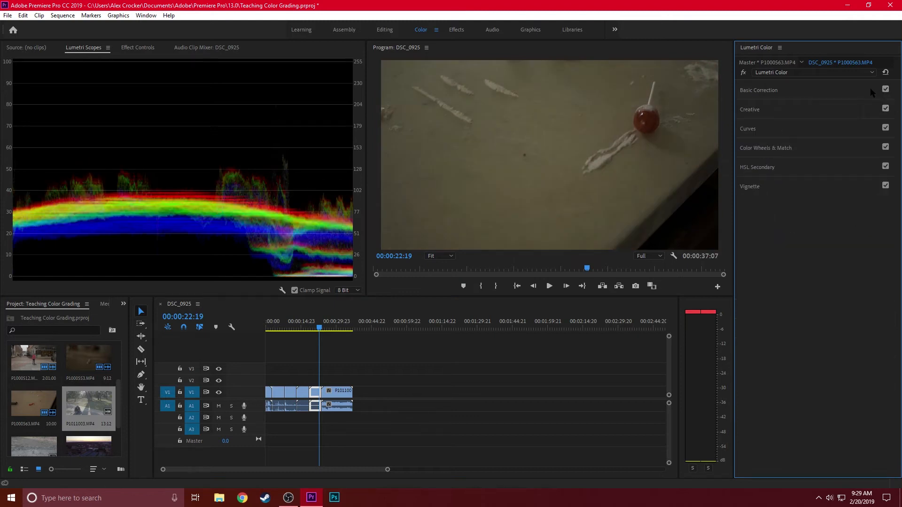
Pull the P1000563 clip's blue and green RGB curves down to the bottom, and bend the red curve into a steep rise
click(790, 129)
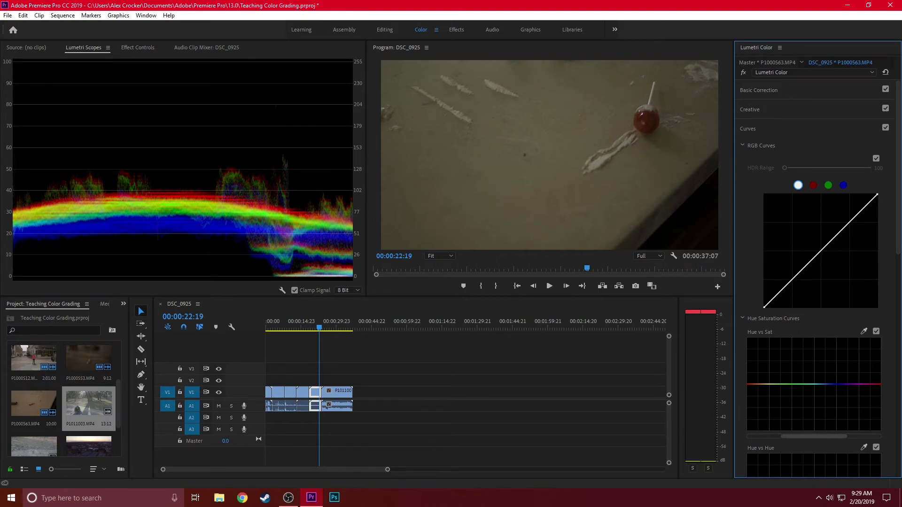
click(828, 185)
click(845, 186)
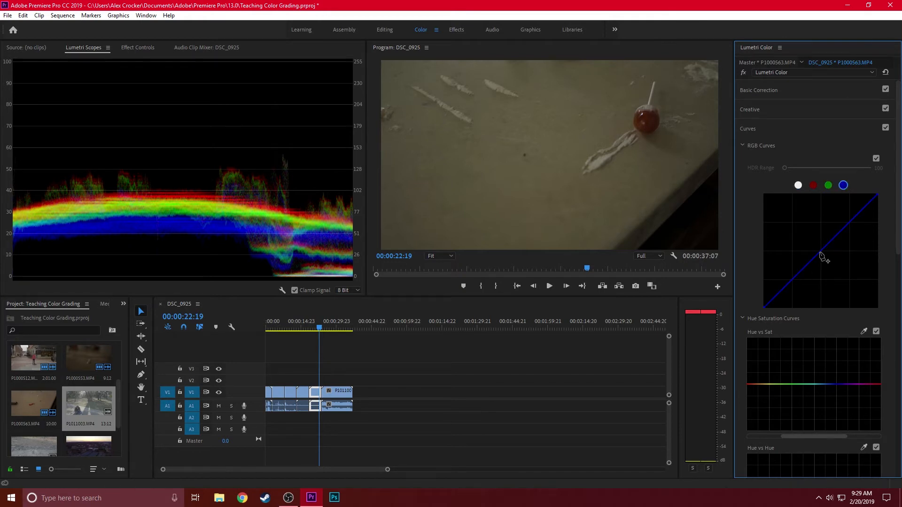
drag(822, 256, 875, 306)
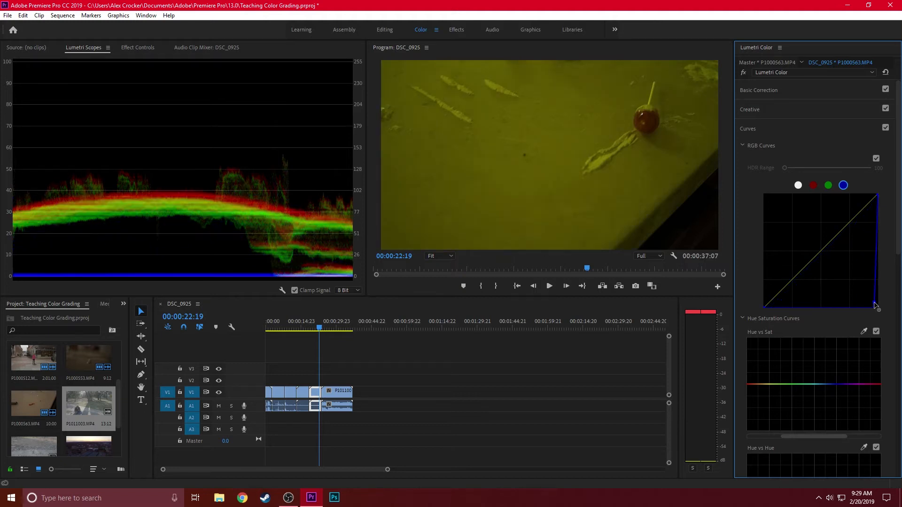
click(828, 186)
drag(827, 256, 876, 303)
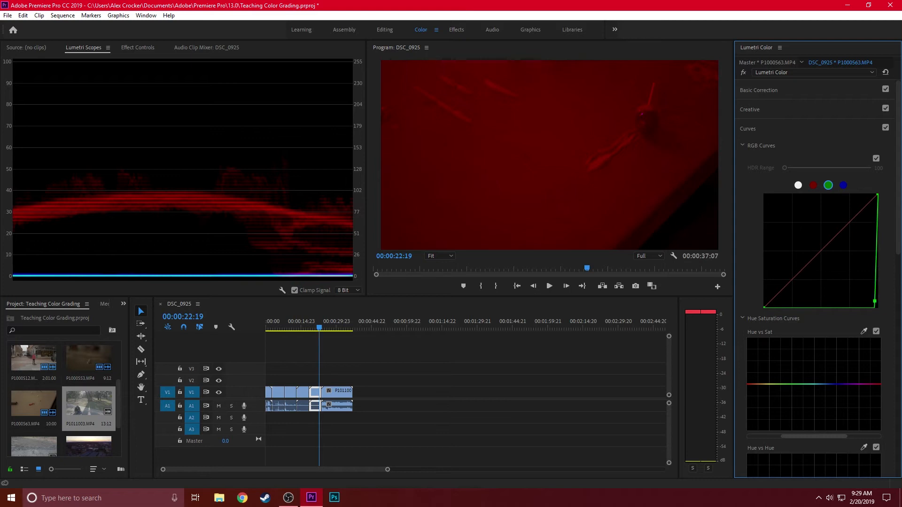
click(814, 186)
drag(820, 252, 811, 230)
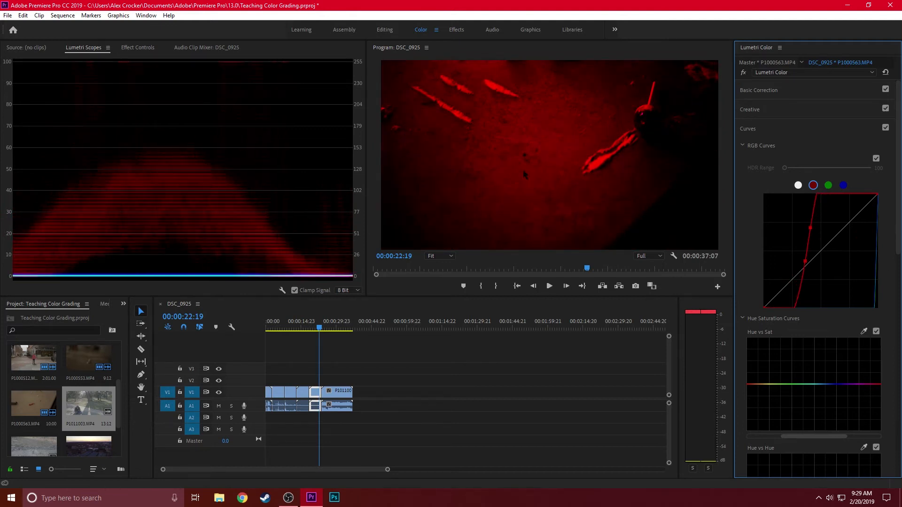
Compare the P1000563 clip with the Curves adjustments off and on
click(885, 128)
click(886, 128)
click(886, 128)
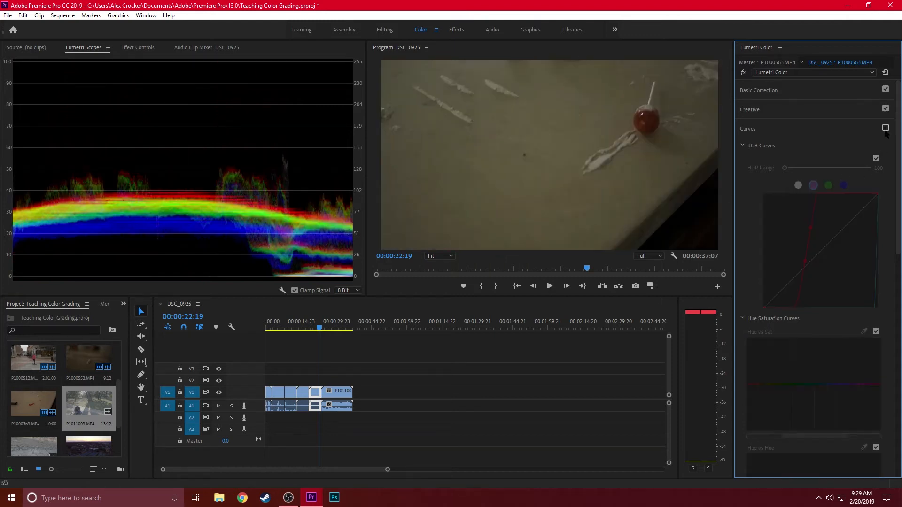
click(886, 127)
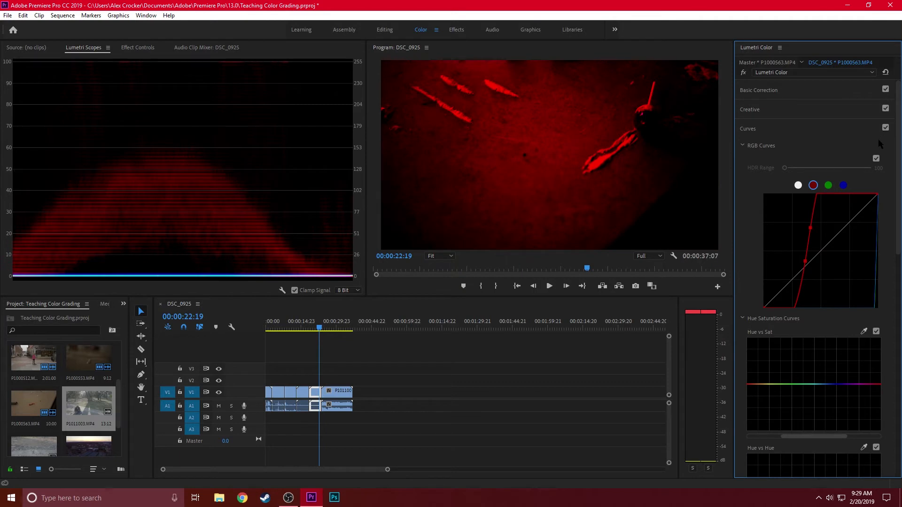
Reset the P1000563 clip's red, green and blue curves to straight lines, and collapse the Curves settings
double_click(840, 232)
click(829, 185)
double_click(835, 231)
click(843, 185)
double_click(841, 230)
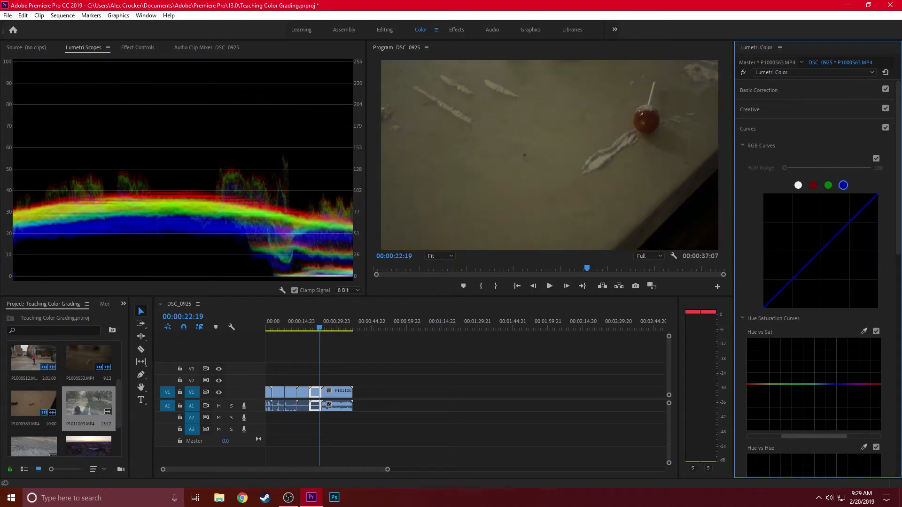
click(798, 186)
click(815, 130)
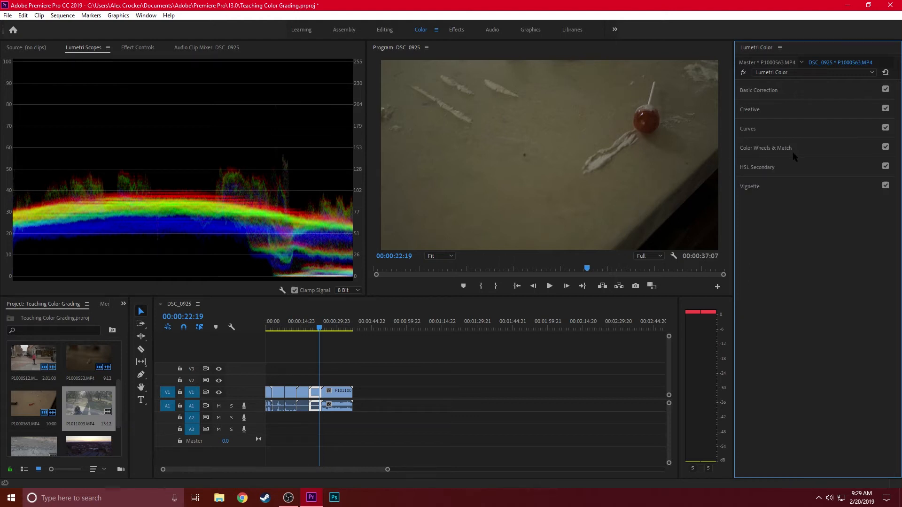
Shape the P1000563 clip's Hue vs Sat curve to raise red to the maximum and fully desaturate all other hues
click(795, 149)
click(806, 147)
click(816, 134)
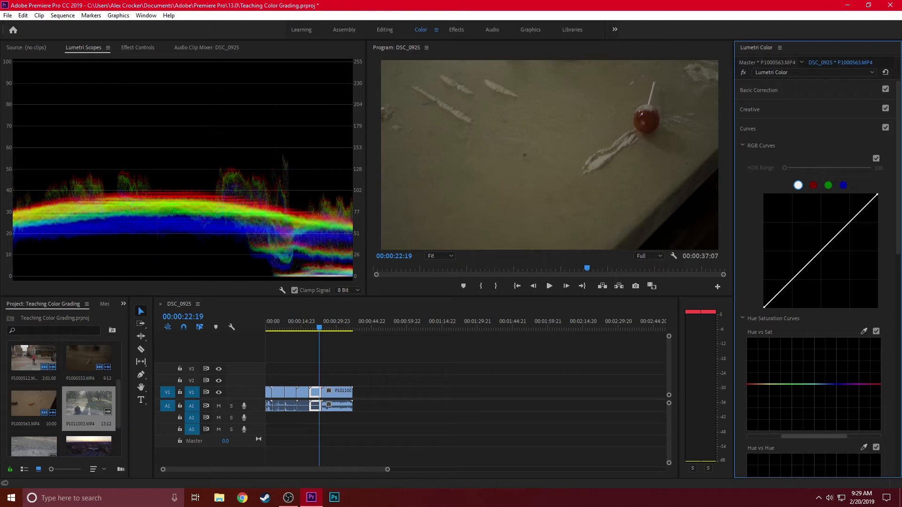
drag(750, 385, 750, 343)
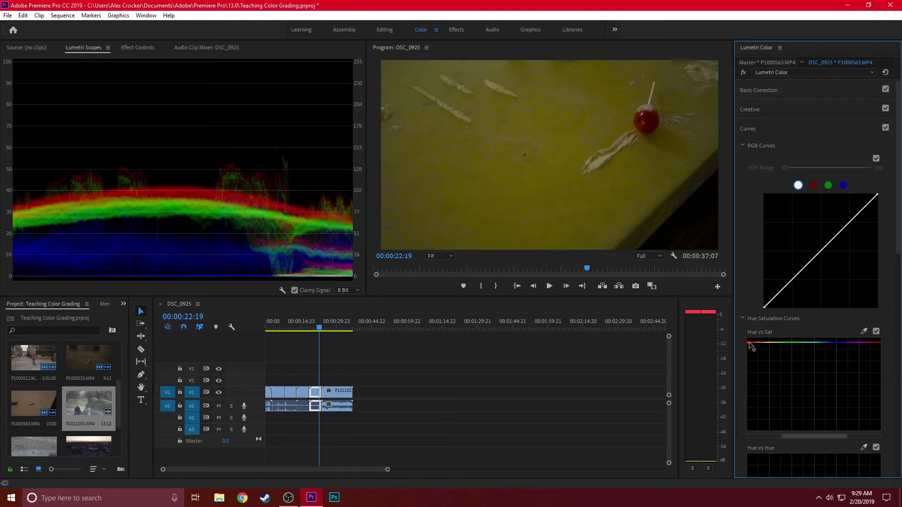
click(875, 342)
drag(755, 343, 751, 429)
drag(868, 345, 872, 429)
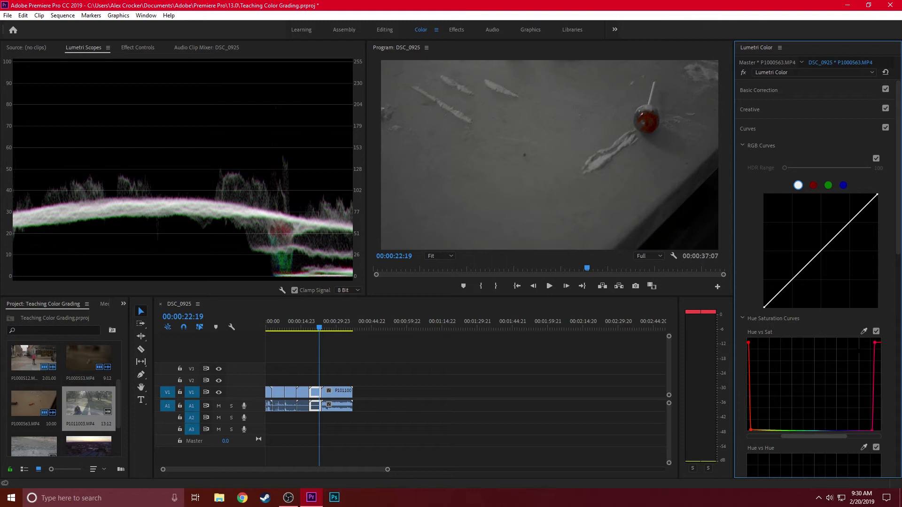
drag(875, 343, 875, 341)
Compare the P1000563 clip with Curves off and on, and leave Curves turned off
click(886, 128)
click(886, 128)
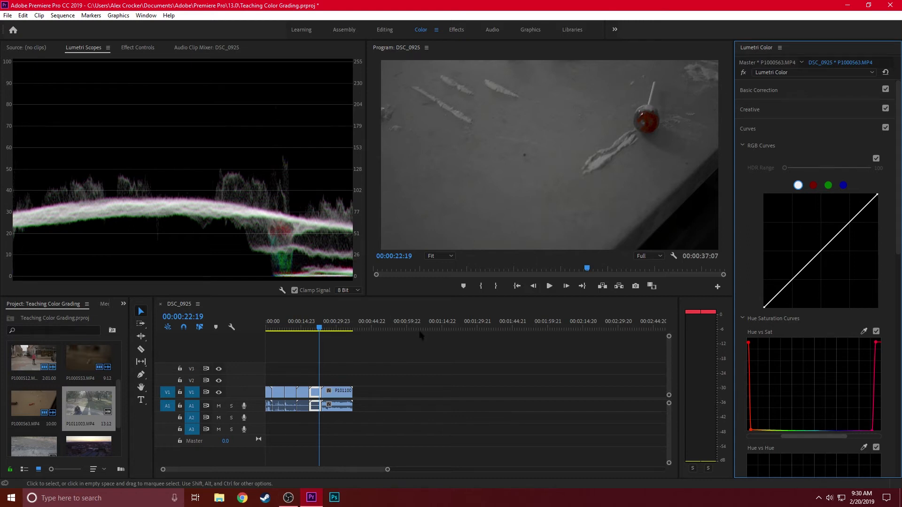
click(886, 128)
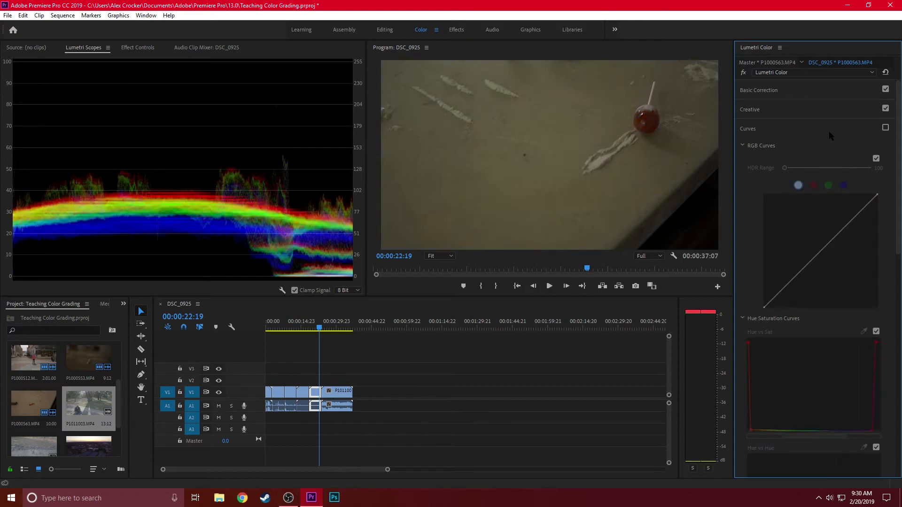
Set the P1011003 clip to the frame size at 00:00:28:19, and save the project
click(334, 329)
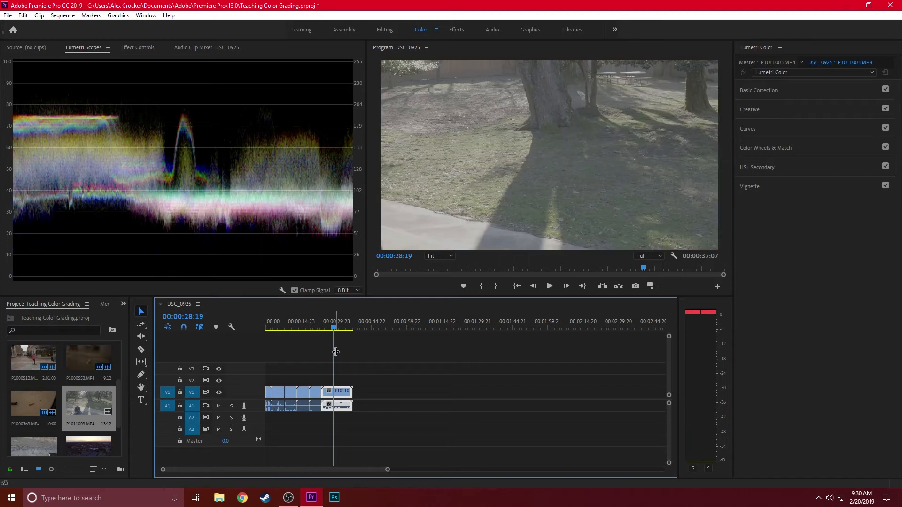
right_click(342, 394)
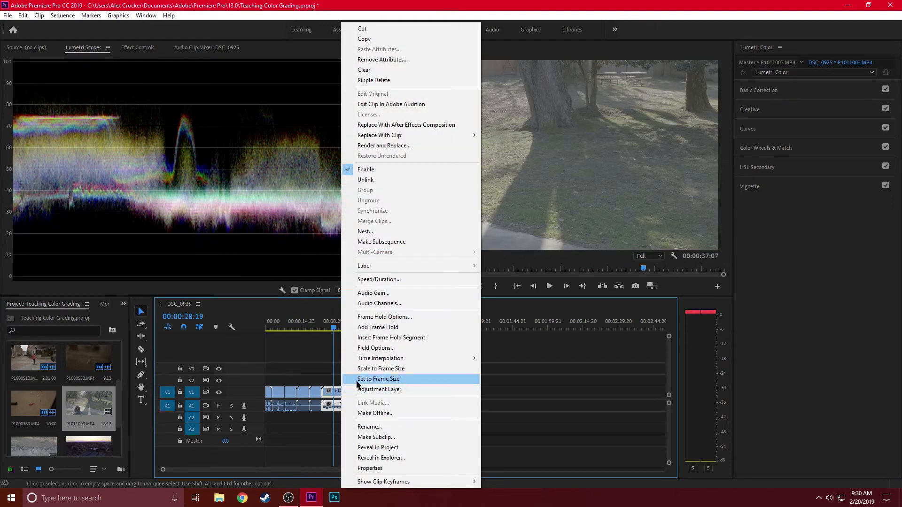
click(380, 379)
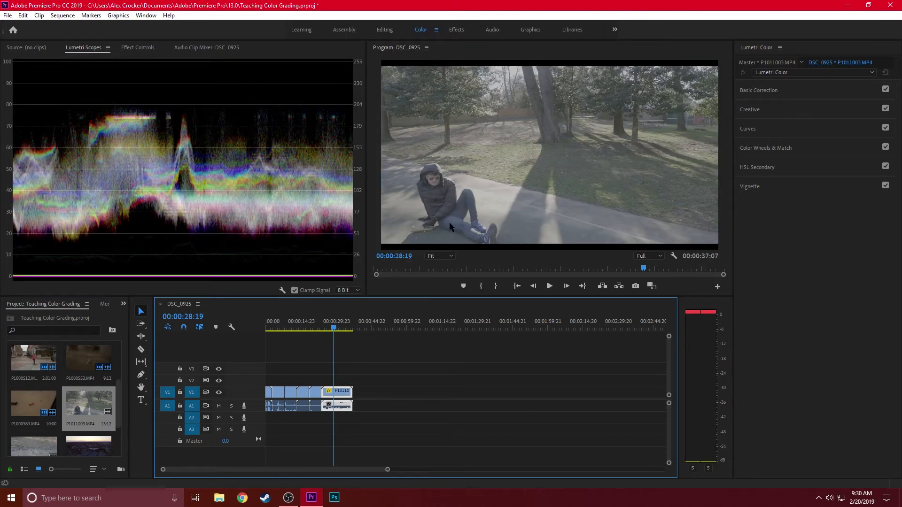
key(ctrl+s)
Try a contrast of 100 and a saturation of 150.3 on the P1011003 clip without an input LUT
click(793, 92)
click(806, 104)
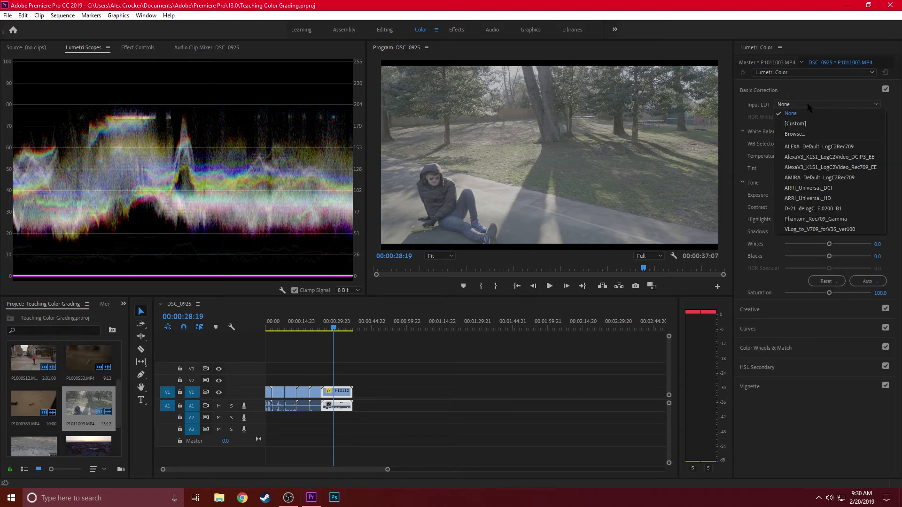
click(808, 103)
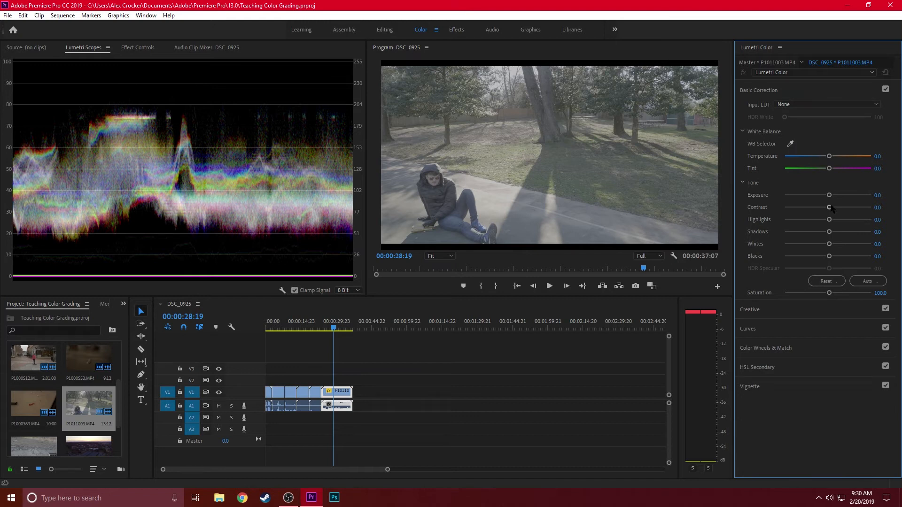
drag(829, 207, 889, 205)
drag(829, 293, 850, 294)
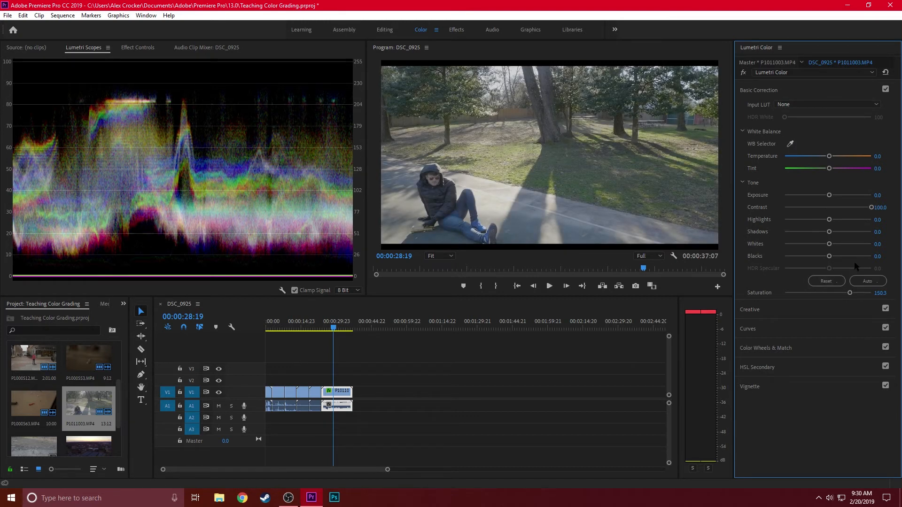
Reset the P1011003 clip's saturation to 100 and its contrast to 0
click(883, 292)
text(100)
key(Return)
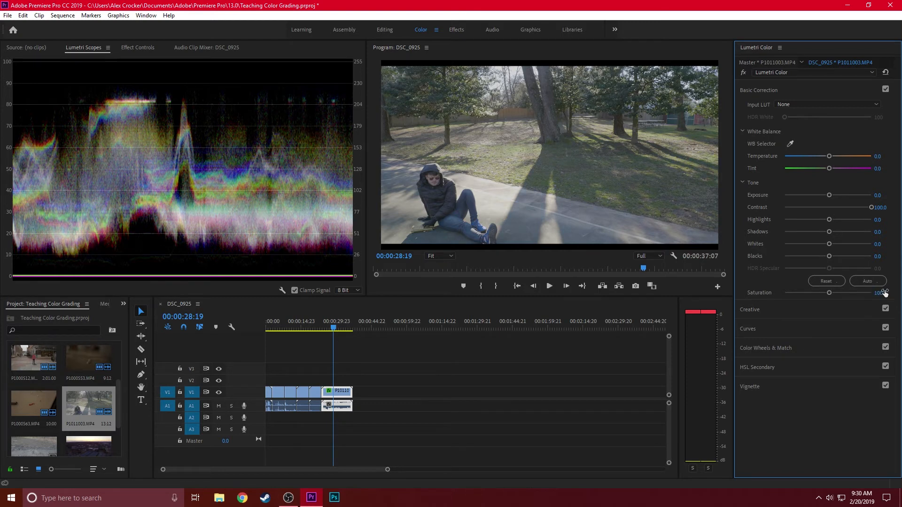
click(881, 209)
text(0)
key(Return)
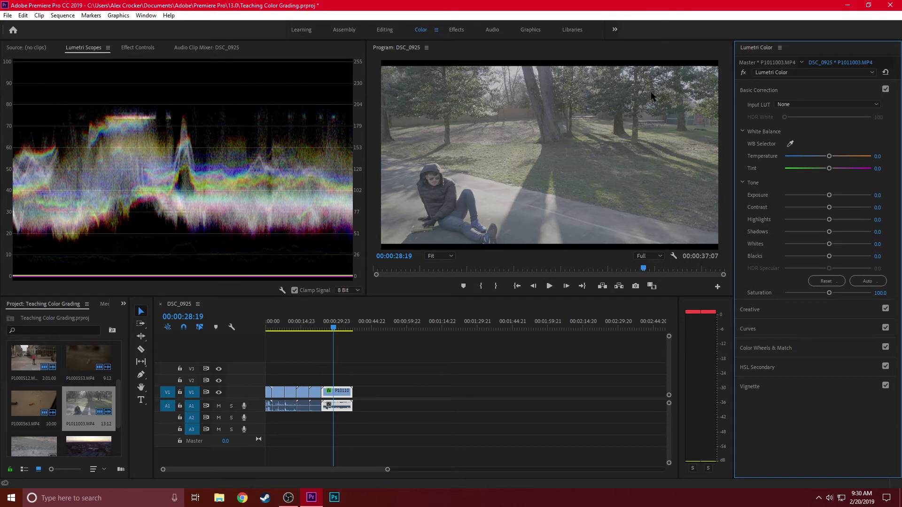
right_click(657, 96)
click(720, 46)
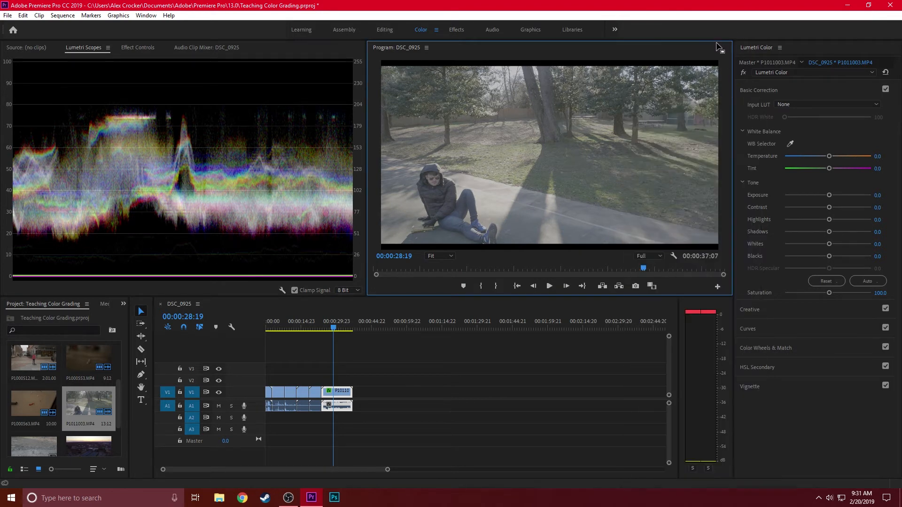
click(791, 106)
click(791, 111)
click(791, 89)
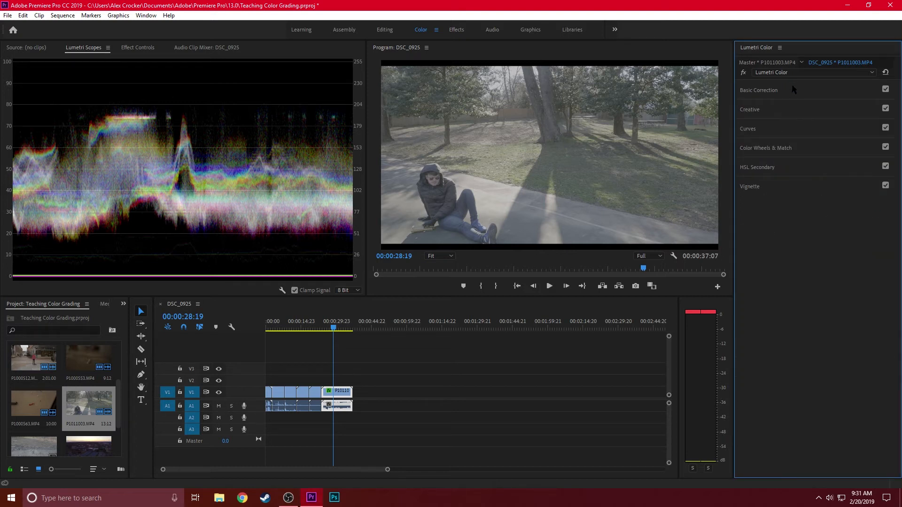
click(780, 48)
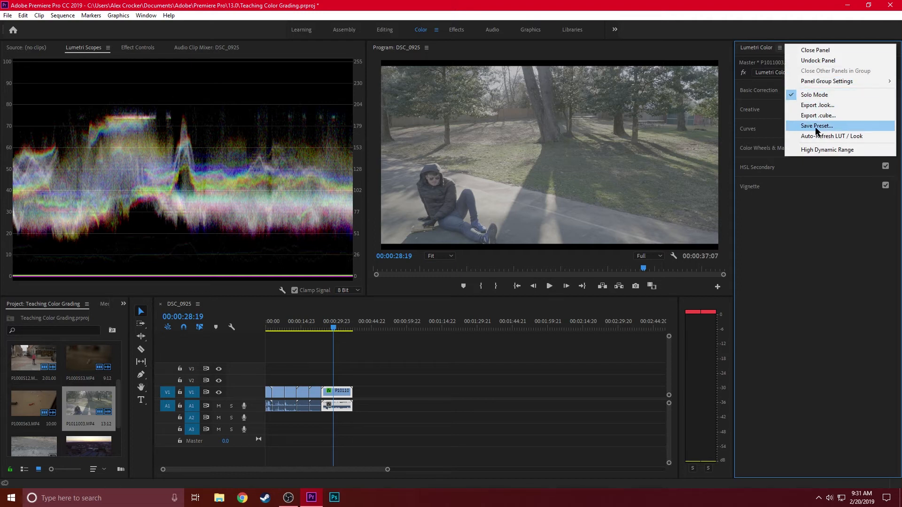
click(780, 48)
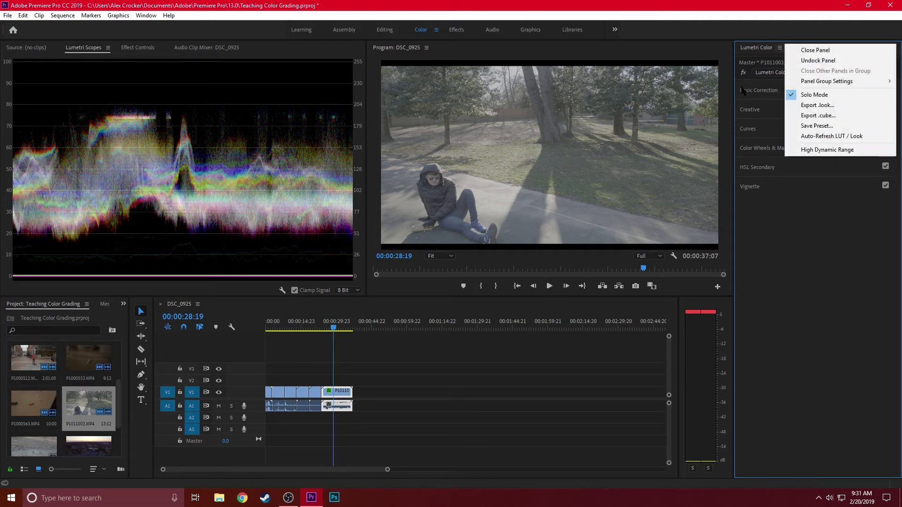
click(743, 91)
Try the saved Backyard Wars IV preset on the P1011003 clip, and undo it
click(123, 304)
click(135, 357)
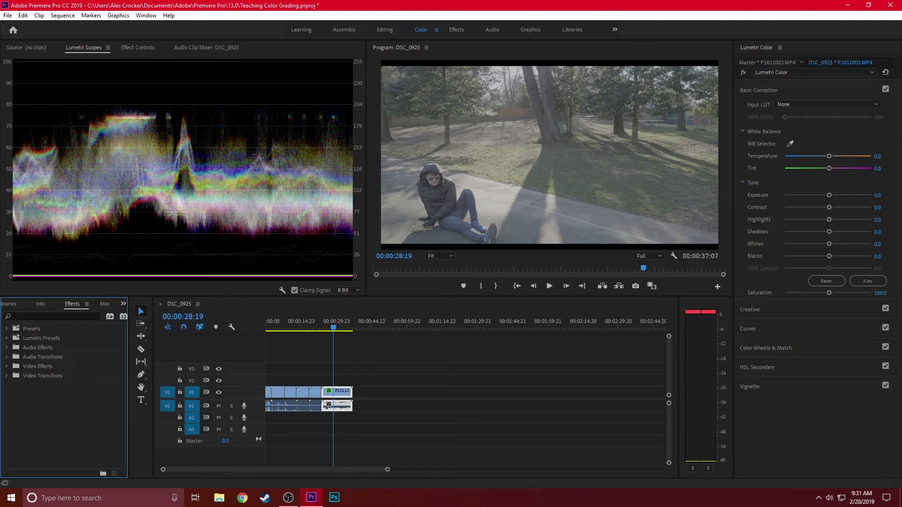
click(6, 330)
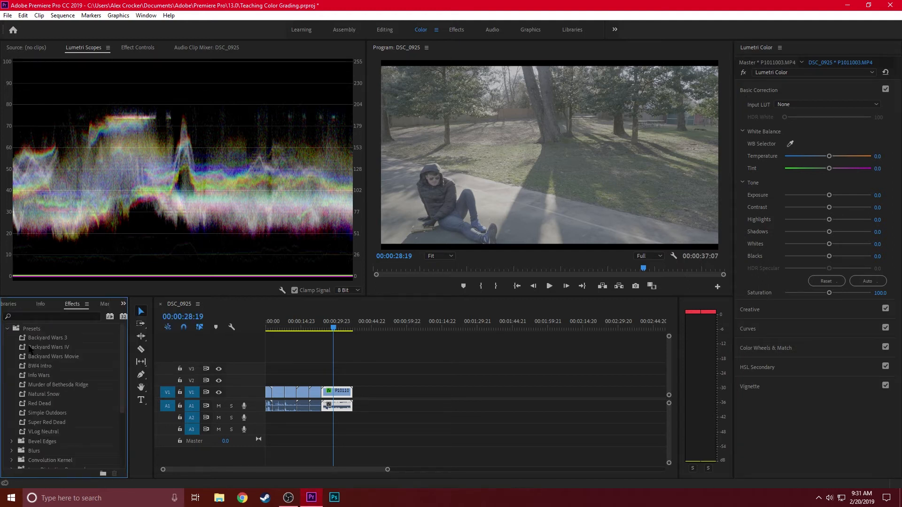
click(27, 349)
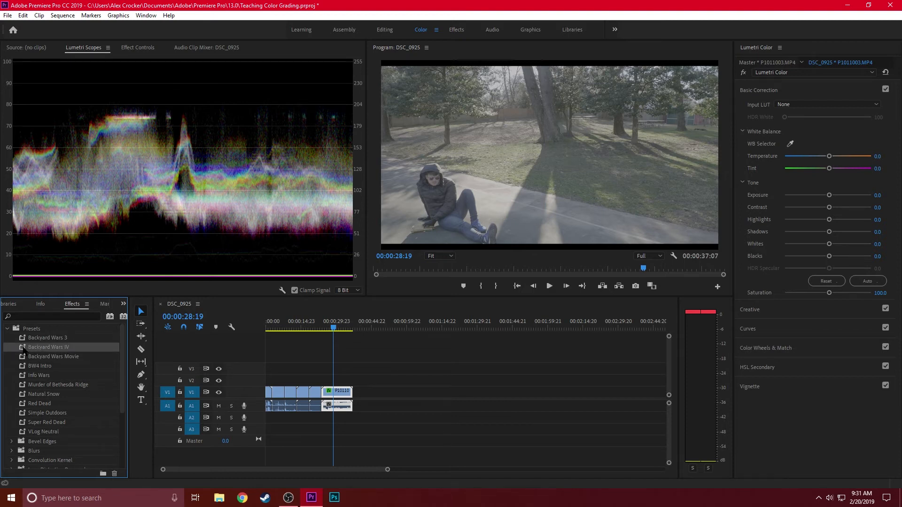
double_click(23, 350)
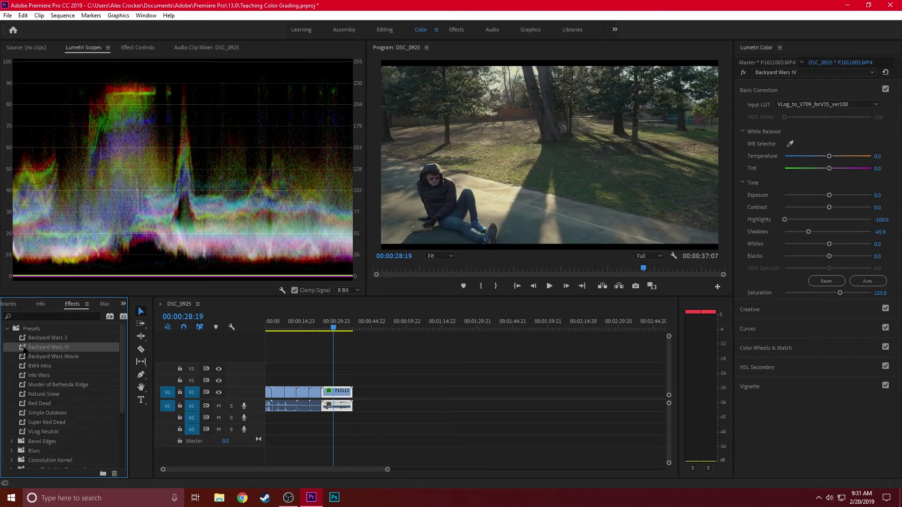
key(ctrl+z)
Apply the VLog_to_V709_forV35_ver100 input LUT to the P1011003 clip, with highlights at -100 and shadows at -69.7
click(836, 104)
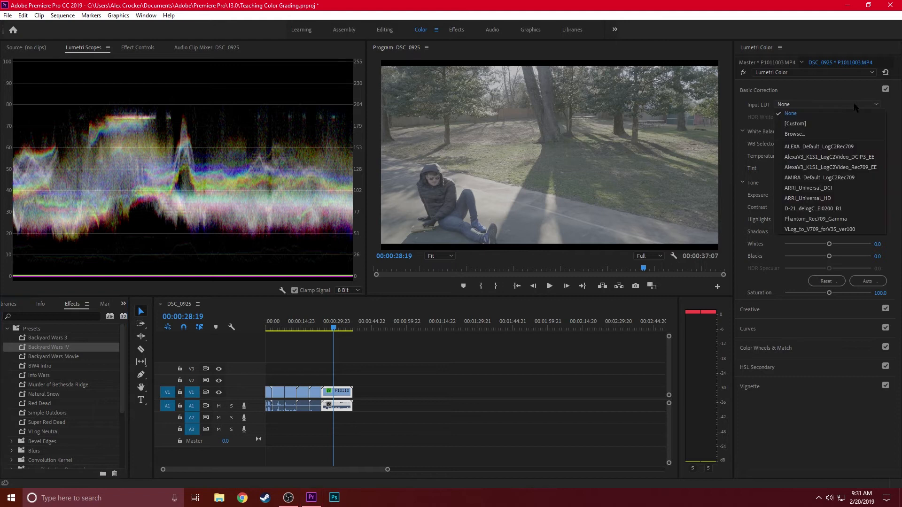
click(805, 230)
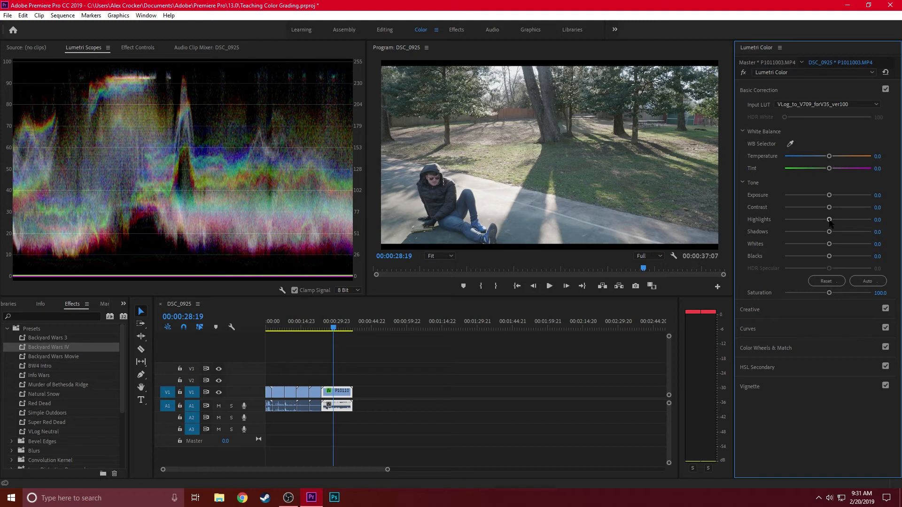
drag(830, 221, 759, 224)
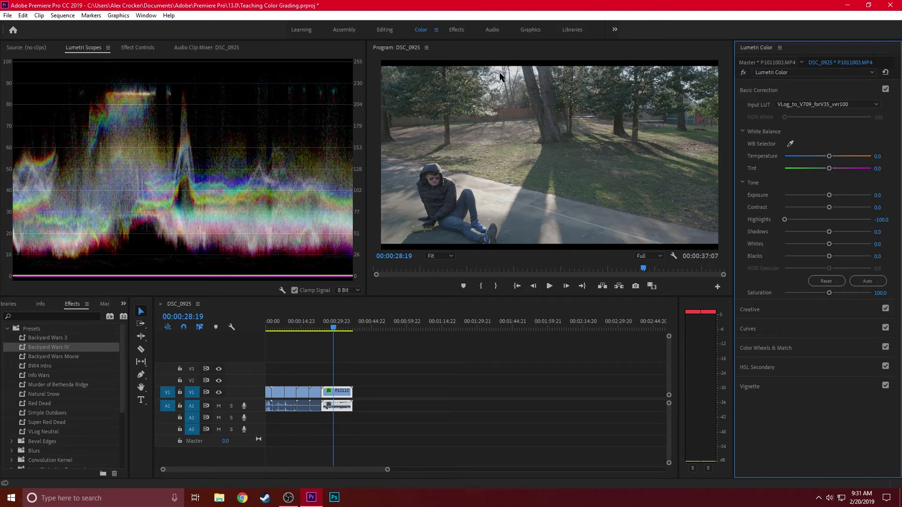
drag(829, 232, 798, 235)
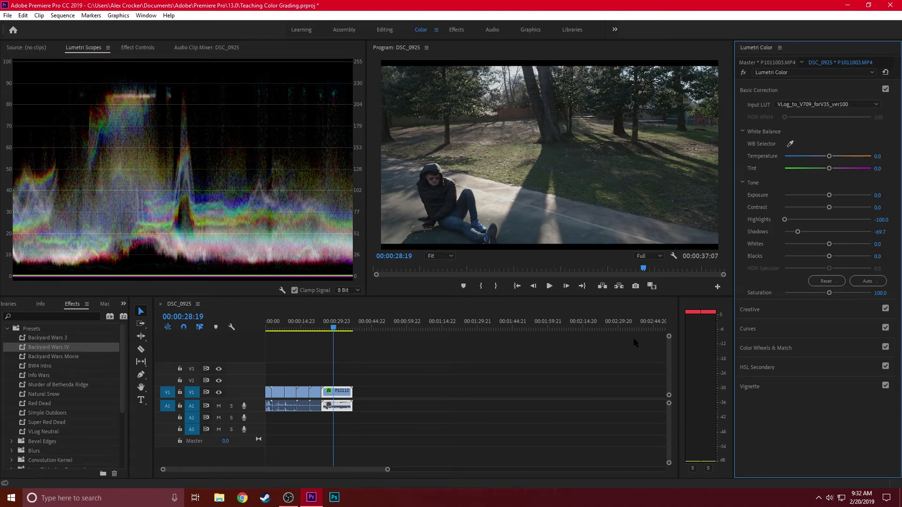
click(823, 89)
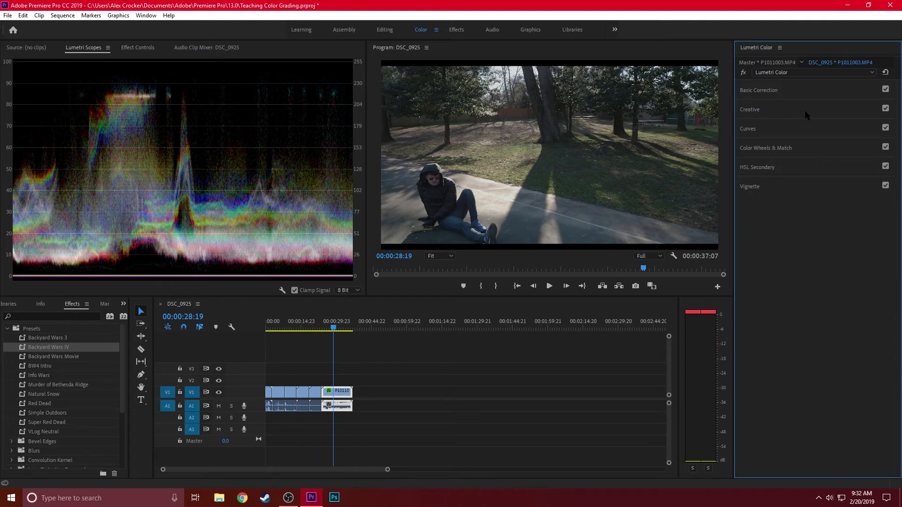
Set the P1011003 clip's saturation to 125
click(812, 94)
click(884, 291)
text(125)
key(Return)
click(858, 90)
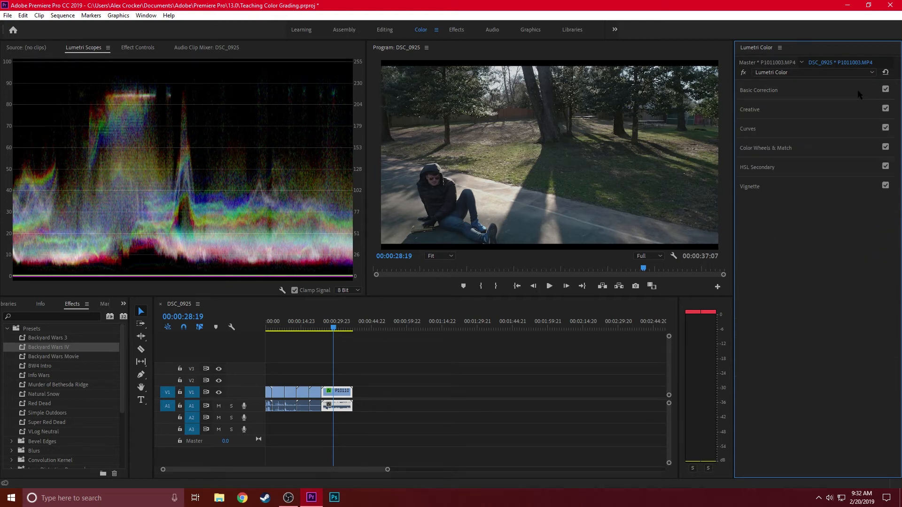
Try a slight blue tint in the shadows and a warm tint in the highlights with the P1011003 clip's color wheels
click(806, 149)
drag(776, 284, 777, 284)
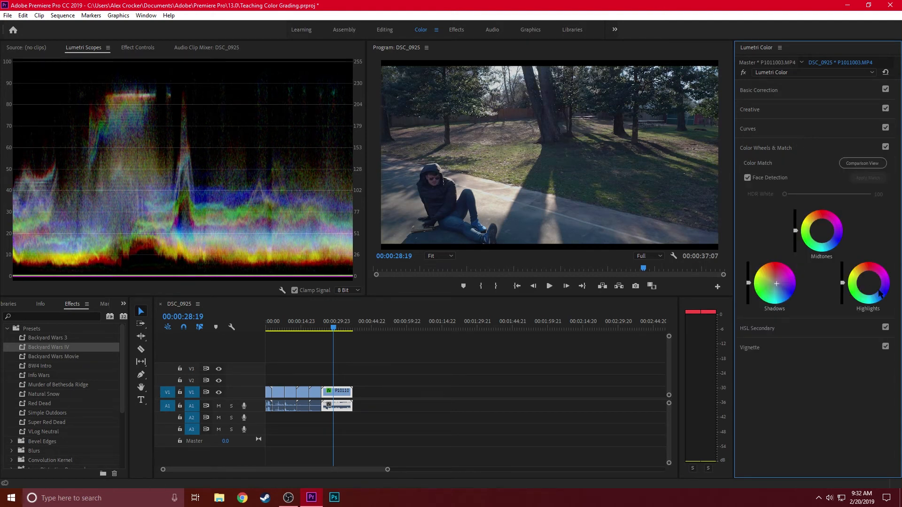
drag(874, 284, 862, 276)
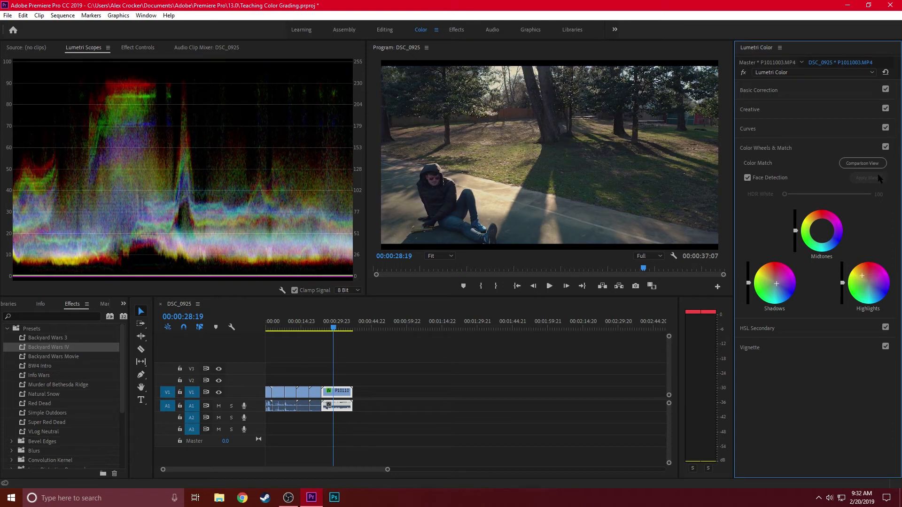
click(886, 147)
click(827, 147)
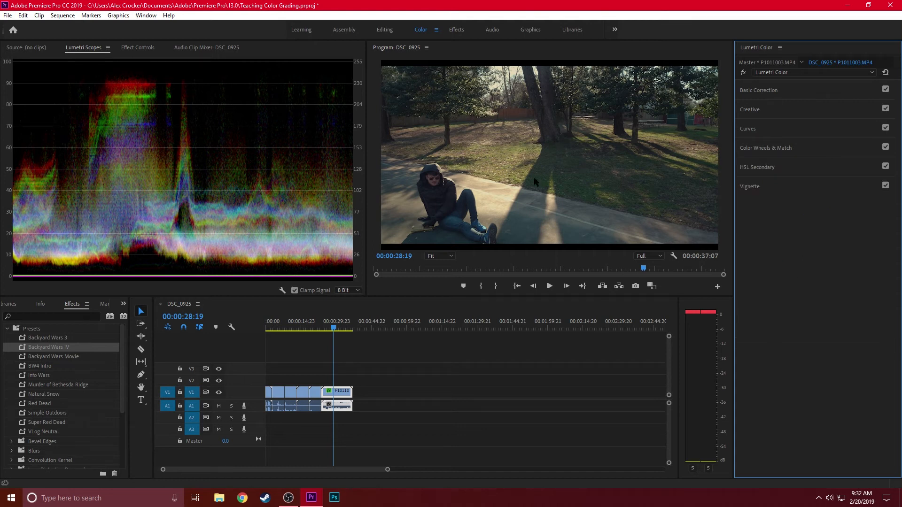
Reset the P1011003 clip's basic tone corrections and set its input LUT to None
click(804, 91)
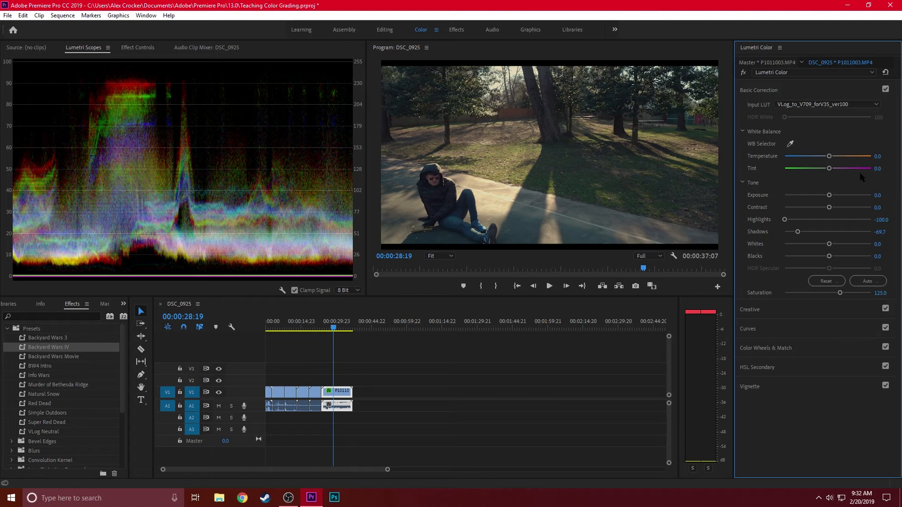
click(826, 281)
click(874, 104)
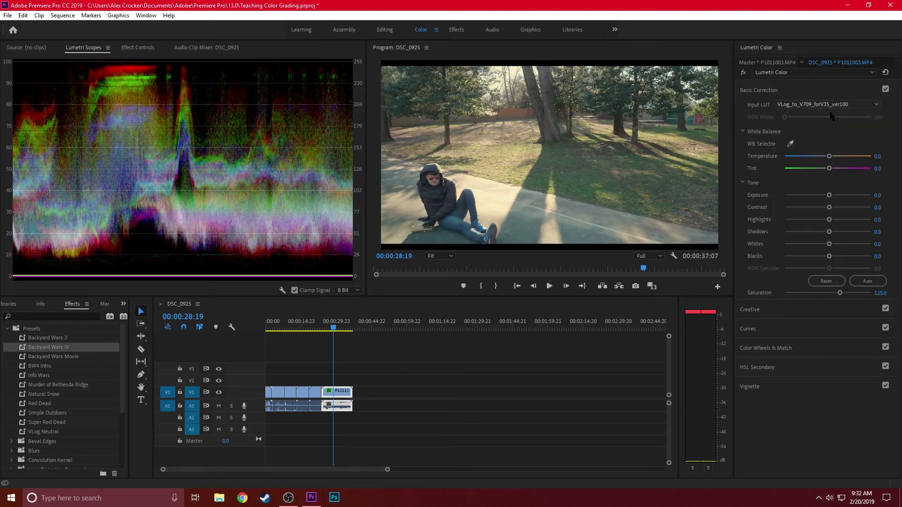
click(827, 112)
click(837, 90)
Reset the shadows and highlights color wheels of the P1011003 clip to neutral
click(831, 134)
click(831, 133)
click(830, 149)
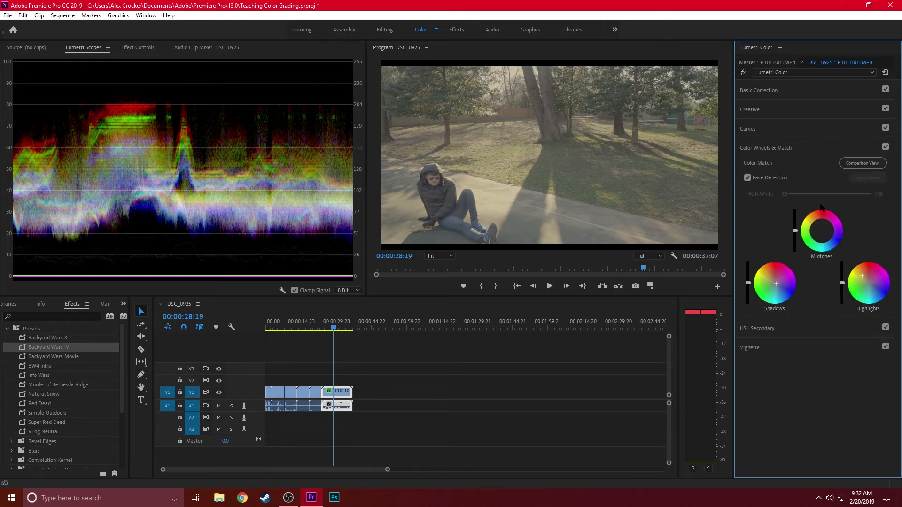
double_click(776, 283)
double_click(871, 283)
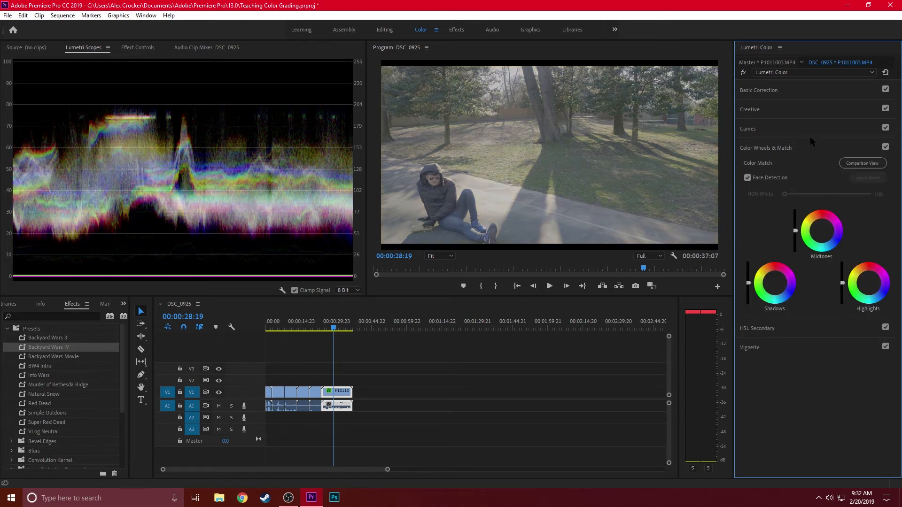
click(807, 90)
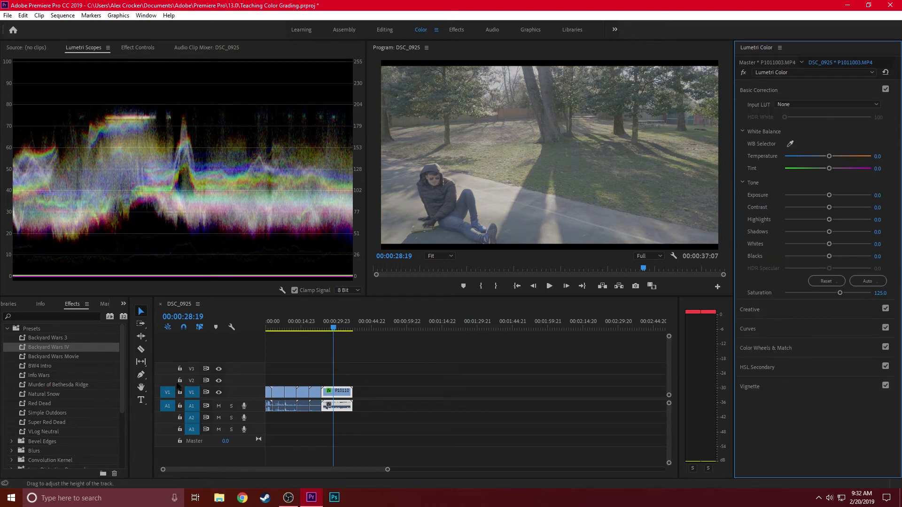
Try the saved Murder of Bethesda Ridge preset on the P1011003 clip
click(36, 359)
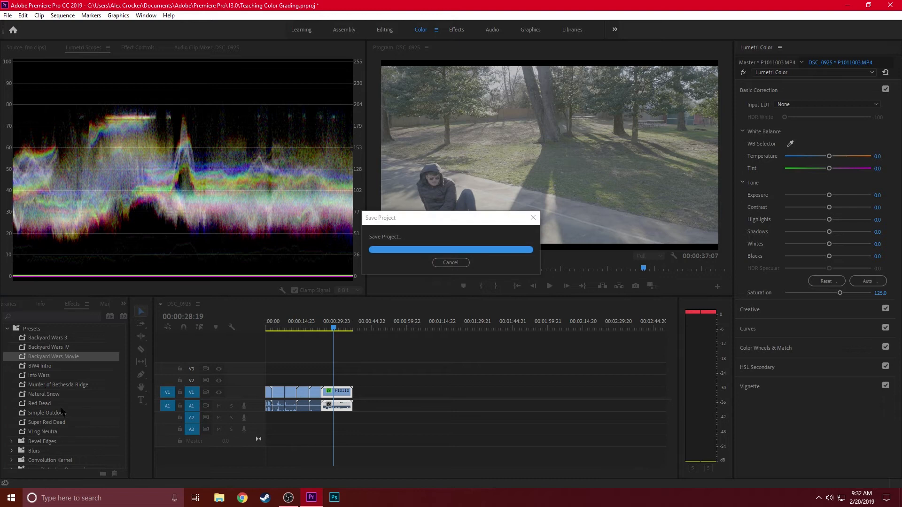
click(47, 385)
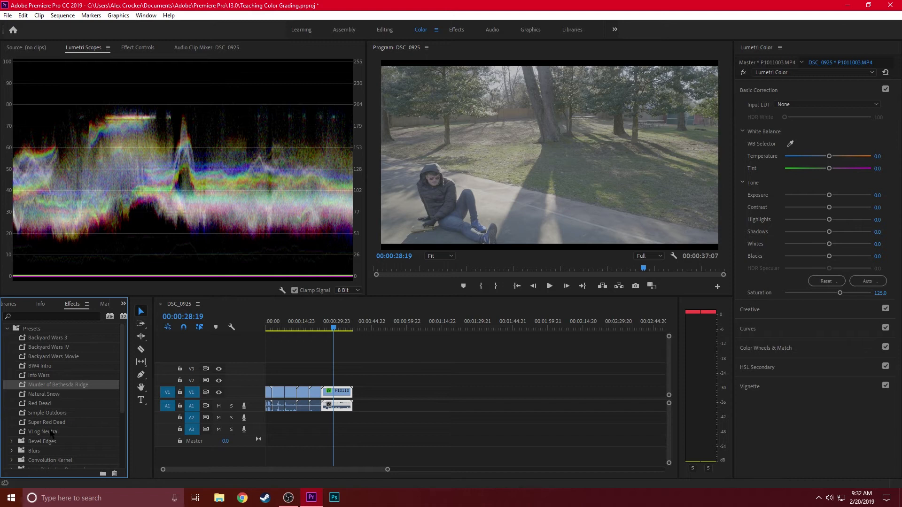
click(54, 385)
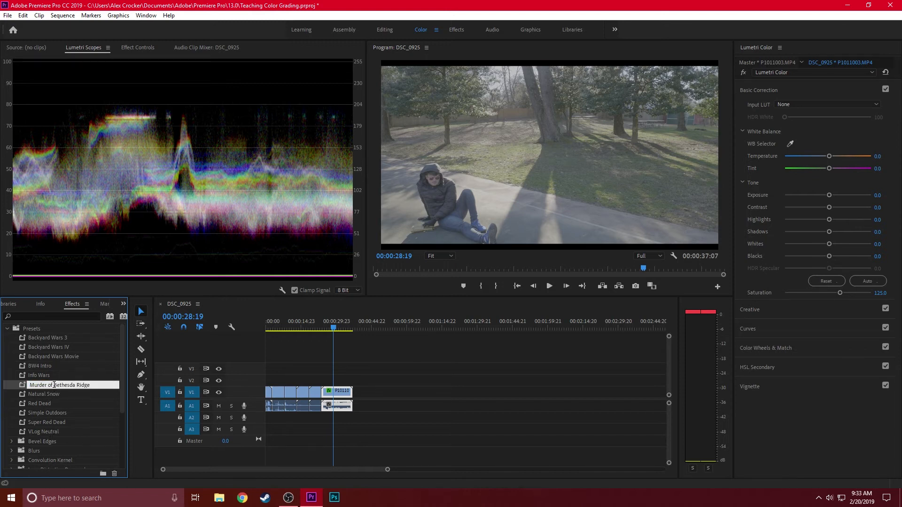
double_click(22, 386)
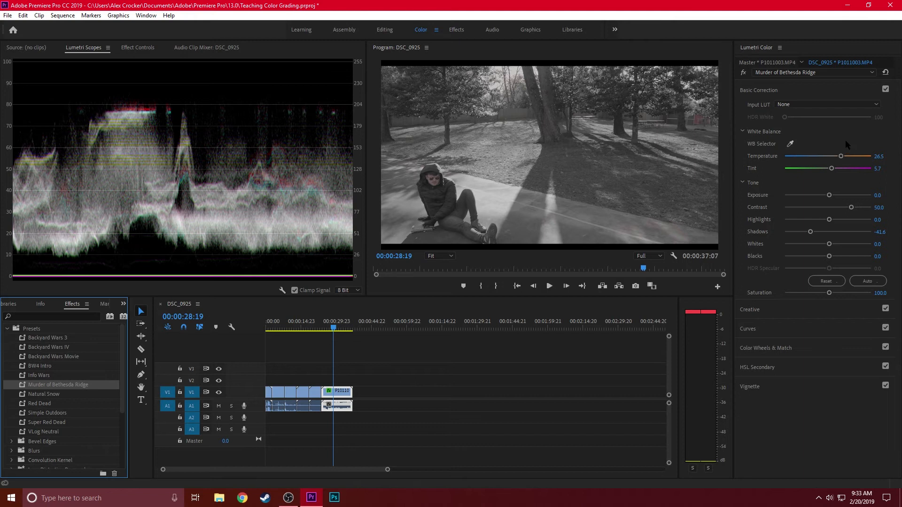
Try the VLog_to_V709_forV35_ver100 input LUT with the Murder of Bethesda Ridge preset, then return it to None and remove the preset from the clip
click(827, 101)
click(828, 102)
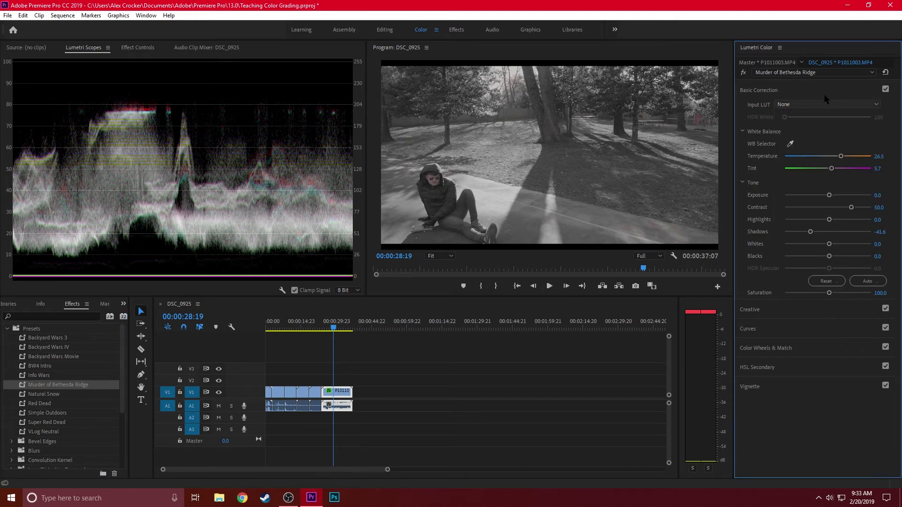
click(795, 102)
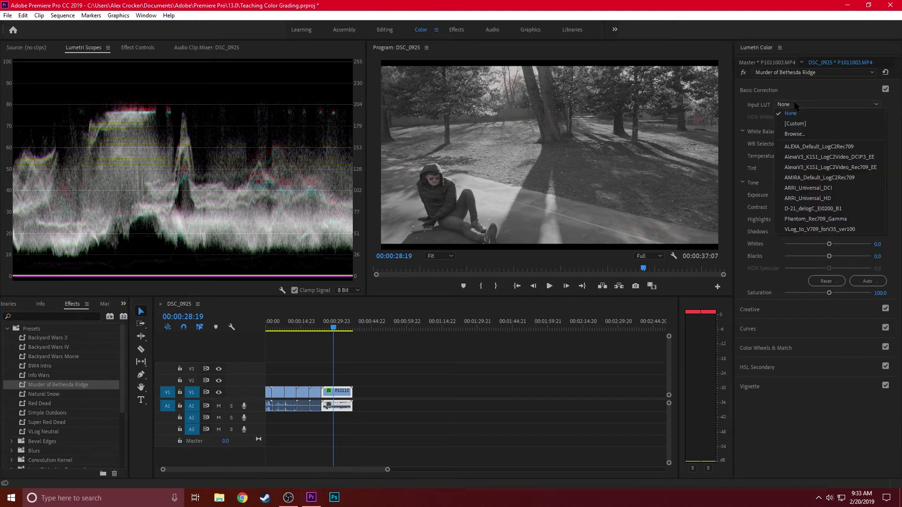
click(802, 228)
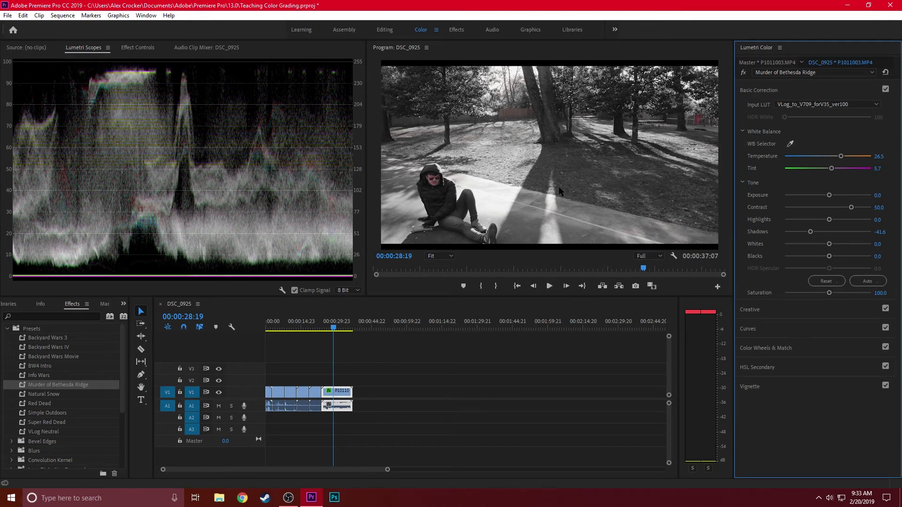
click(785, 104)
click(799, 111)
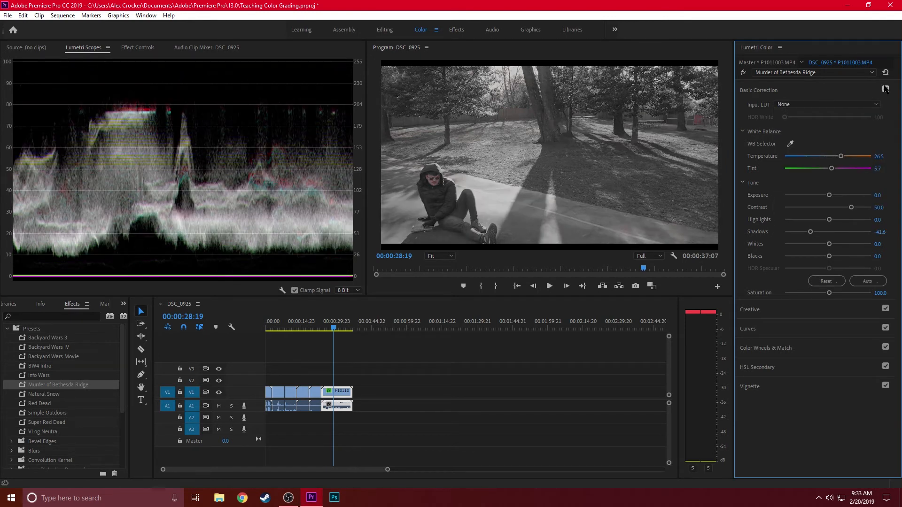
click(808, 72)
click(780, 130)
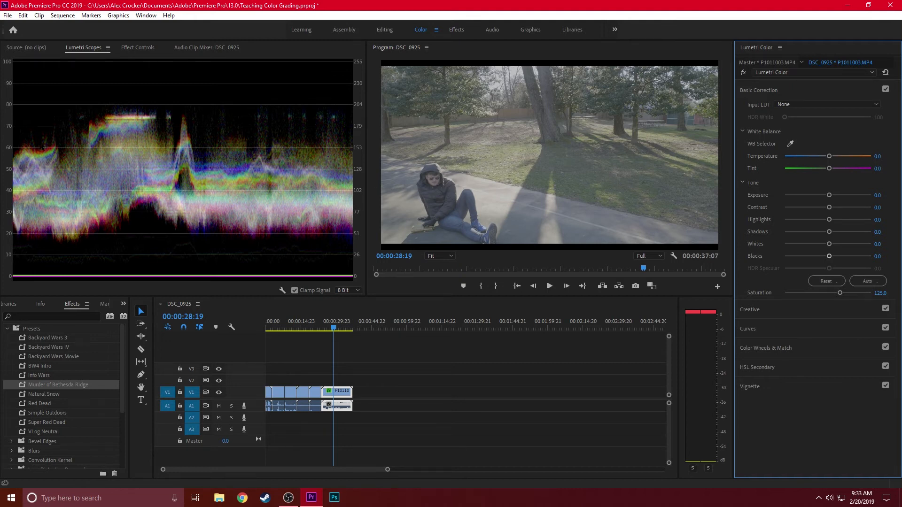
Try the VLog Neutral preset on the P1011003 clip, undo it, and delete VLog Neutral from the saved presets
double_click(22, 432)
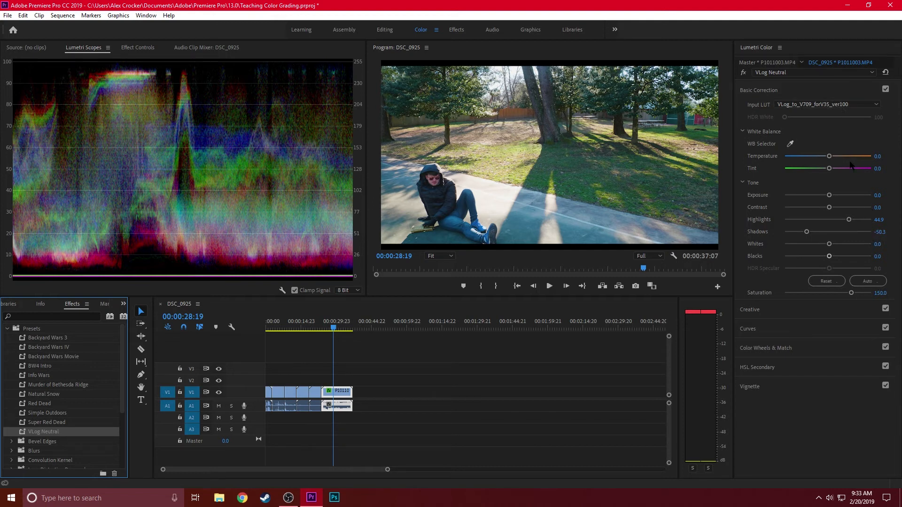
key(ctrl+z)
click(65, 423)
click(66, 432)
key(Delete)
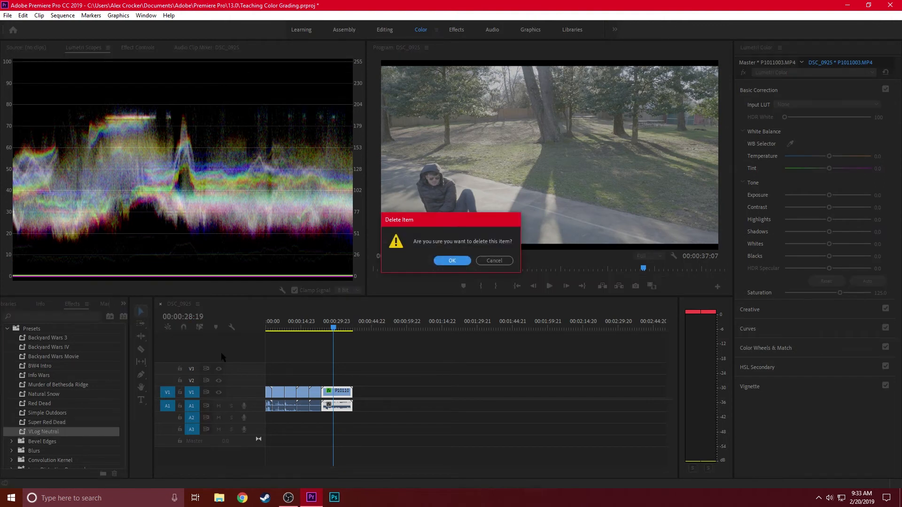
click(453, 261)
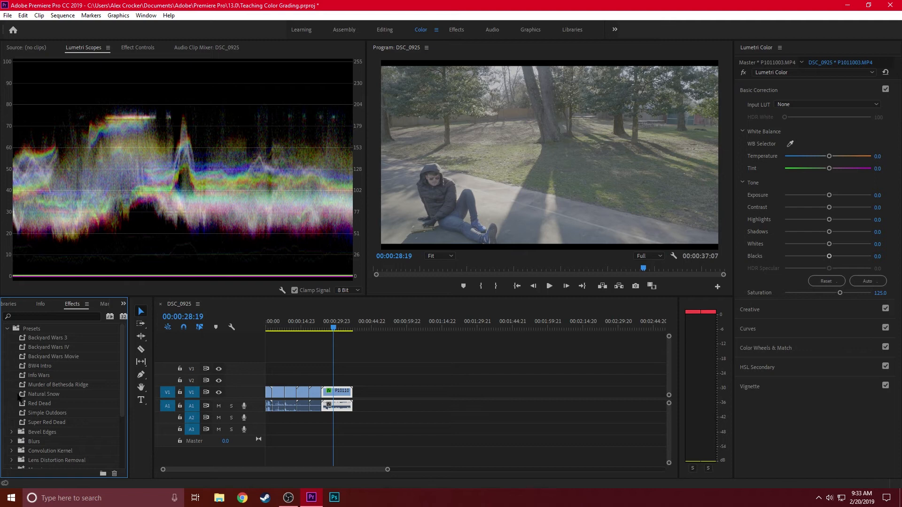
Apply the Backyard Wars 3 preset with the VLog_to_V709_forV35_ver100 input LUT to the P1011003 clip, and check the frame enlarged
double_click(22, 339)
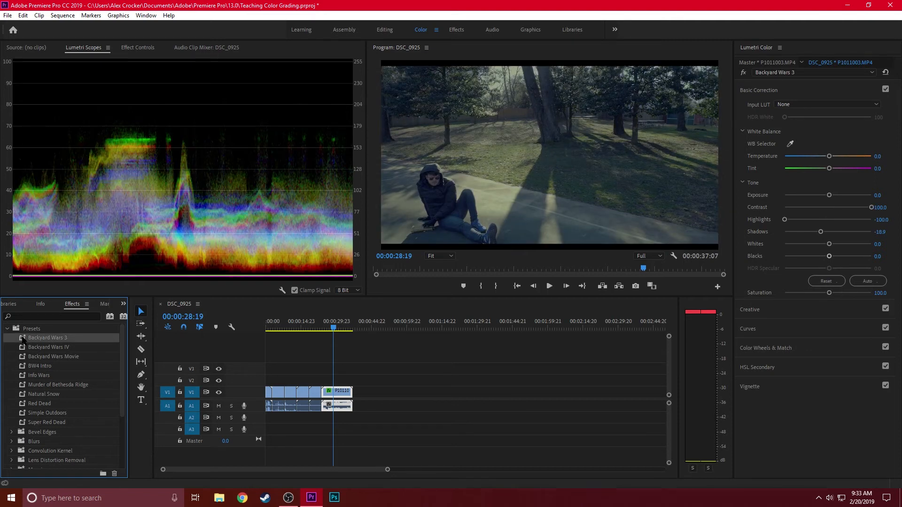
click(792, 104)
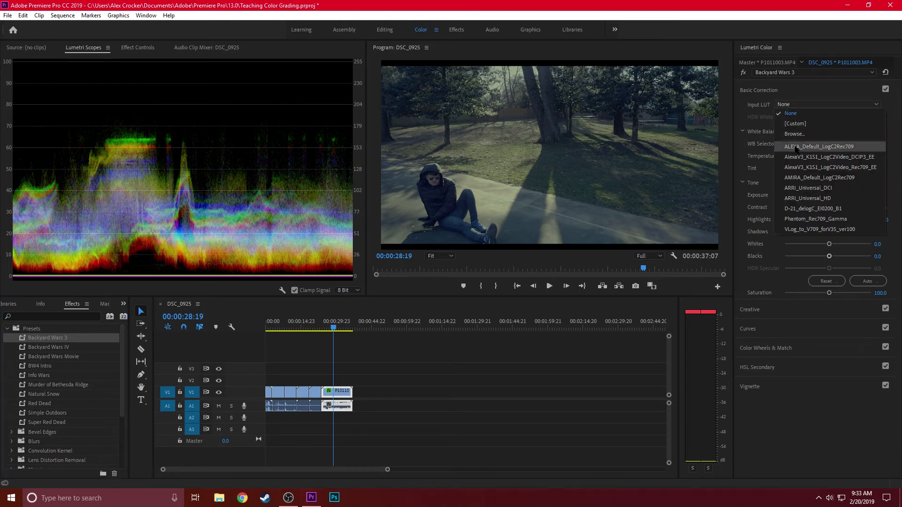
click(804, 230)
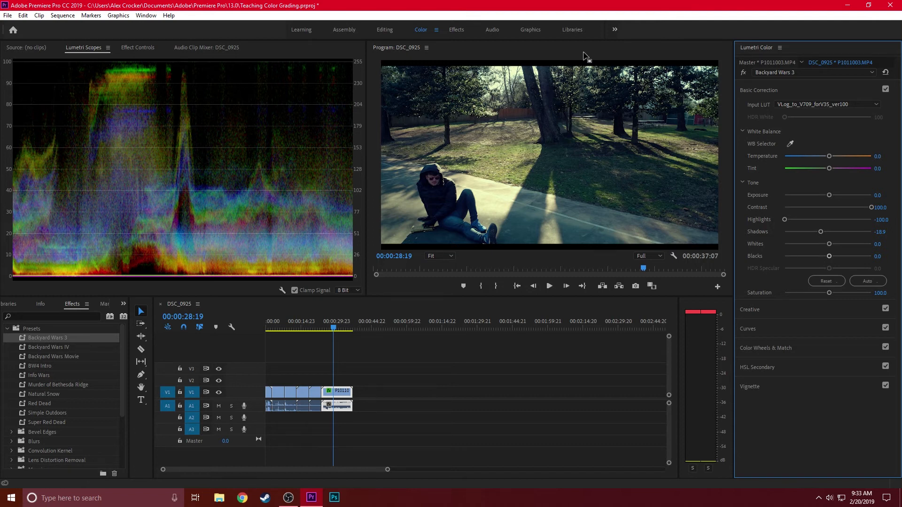
key(grave)
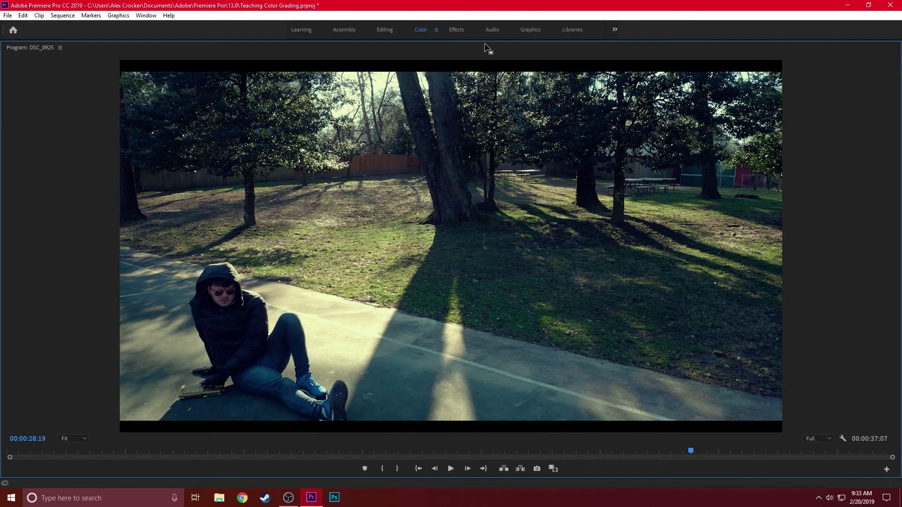
key(grave)
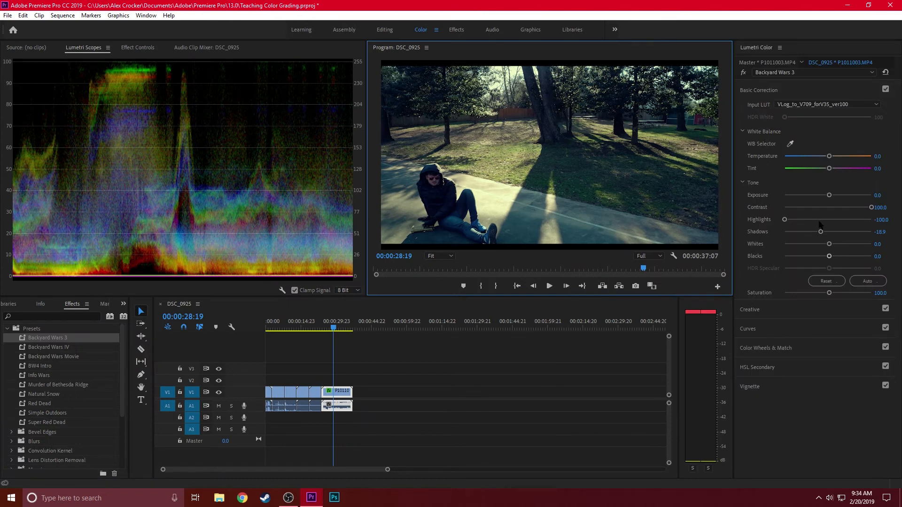
Set the Backyard Wars 3 effect's input LUT to None and reset its basic tone corrections
click(864, 107)
click(817, 113)
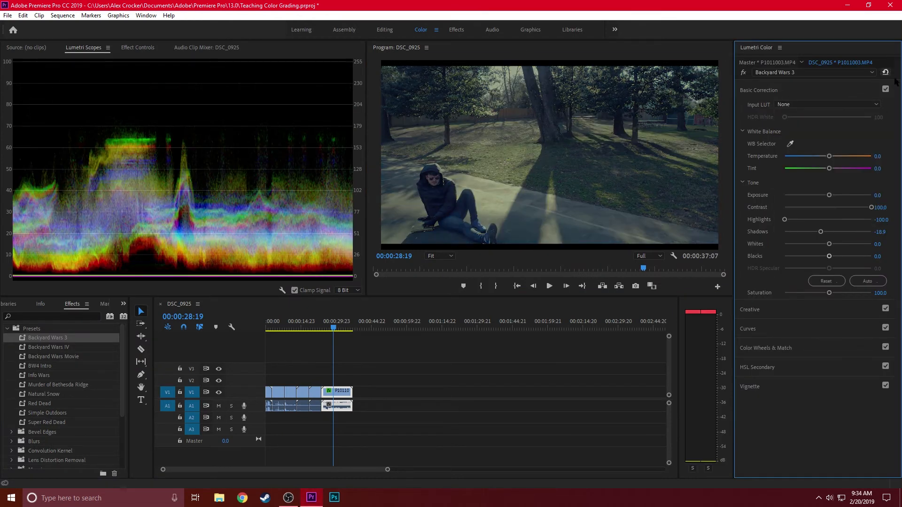
click(838, 282)
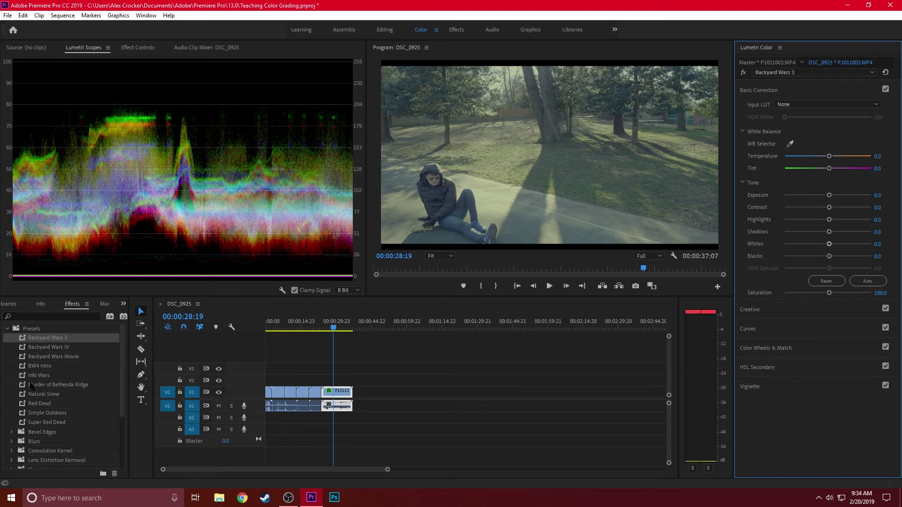
Apply the Backyard Wars IV preset to the P1011003 clip and reset its shadows and highlights color wheels
double_click(22, 348)
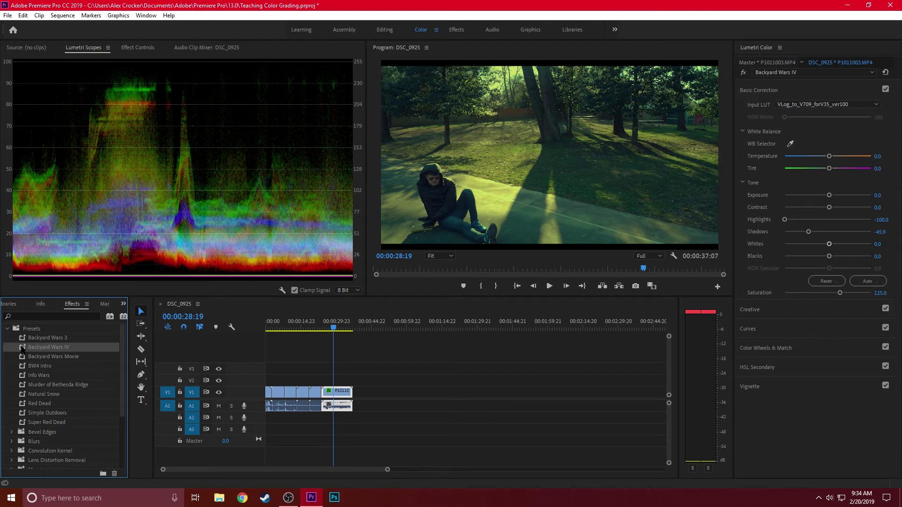
click(784, 90)
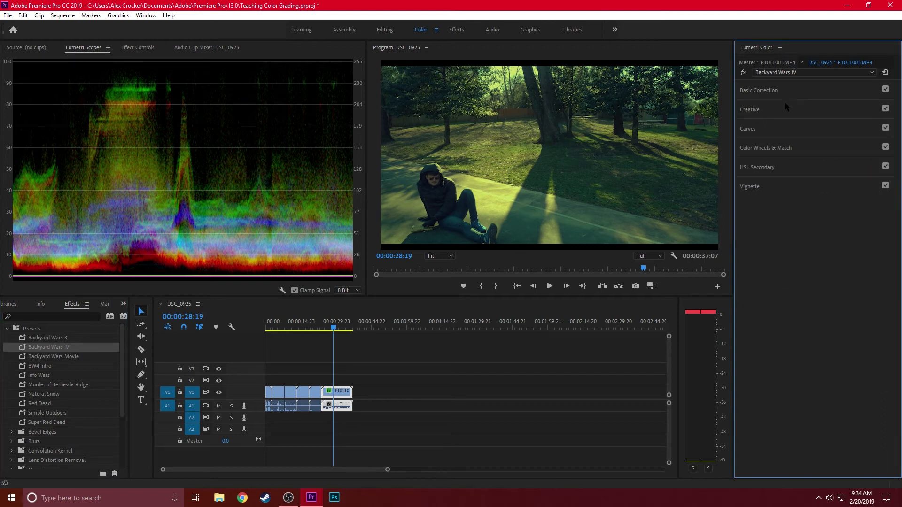
click(789, 149)
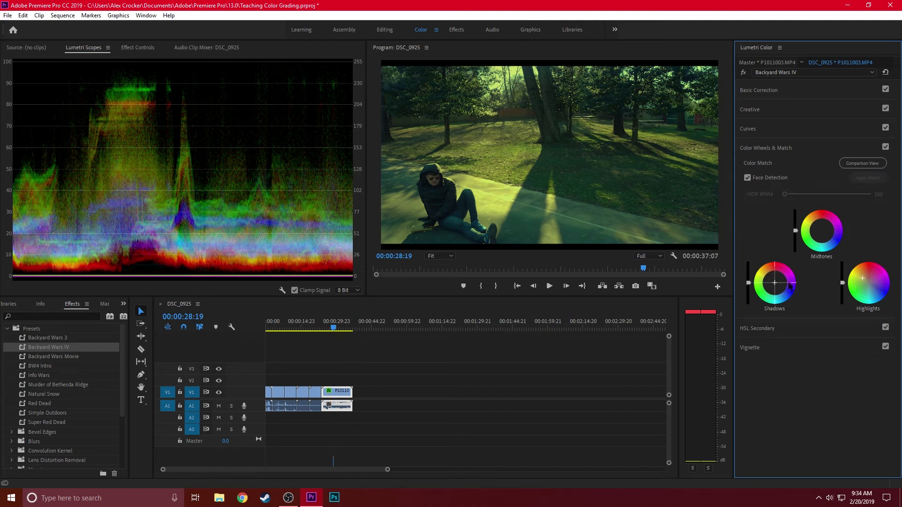
double_click(863, 285)
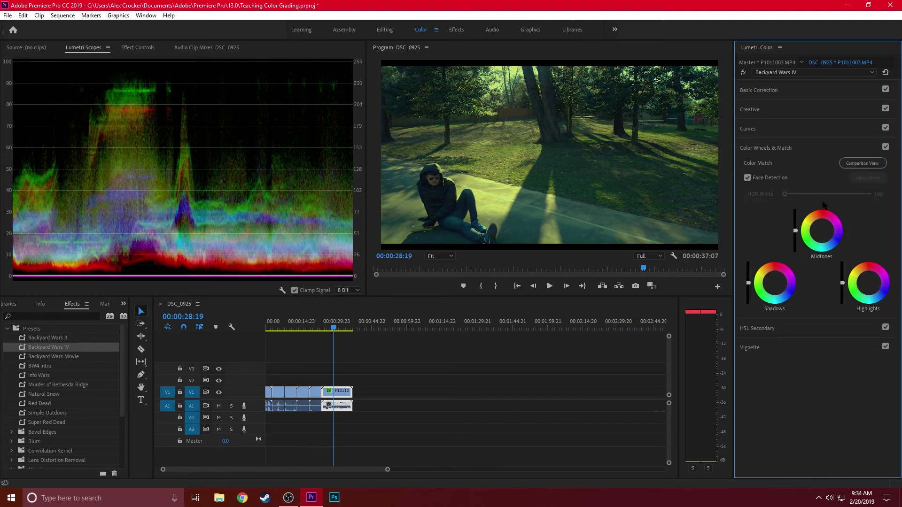
click(792, 147)
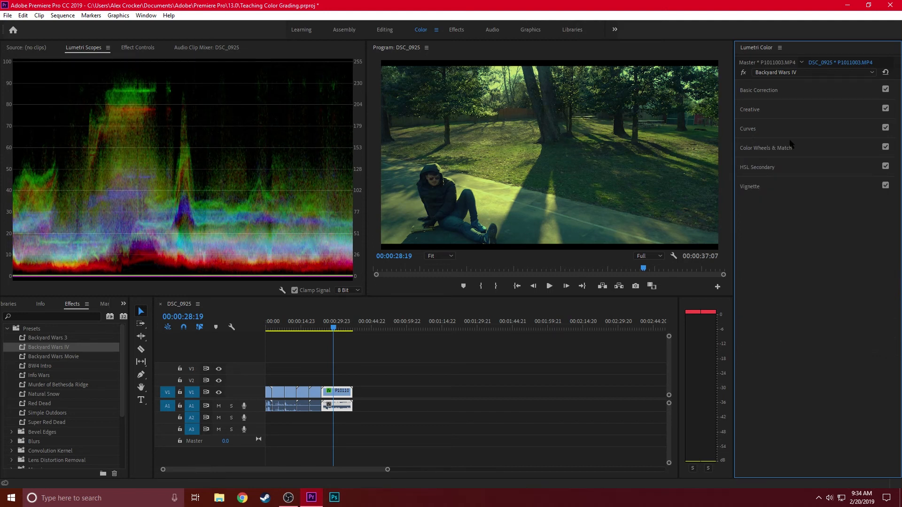
Compare the P1011003 clip with the Backyard Wars IV basic correction disabled and enabled
click(789, 91)
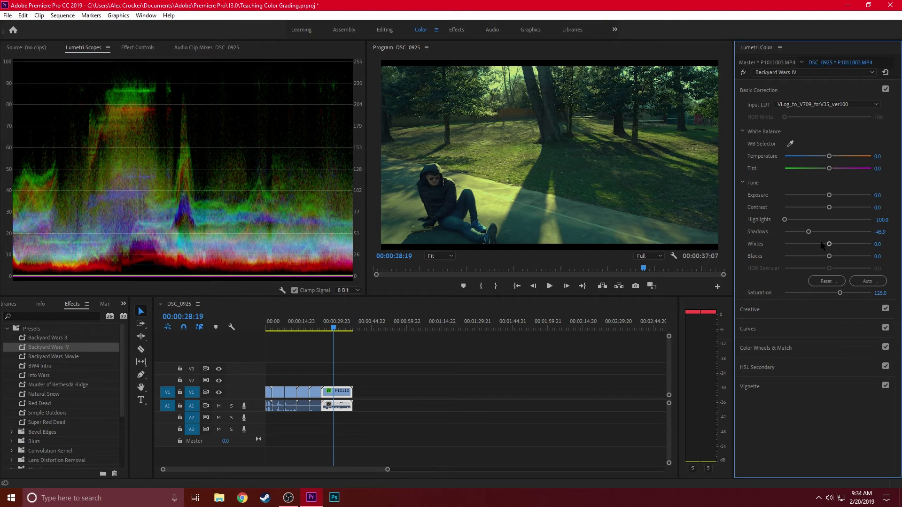
click(886, 89)
click(885, 89)
click(886, 90)
click(886, 89)
click(864, 90)
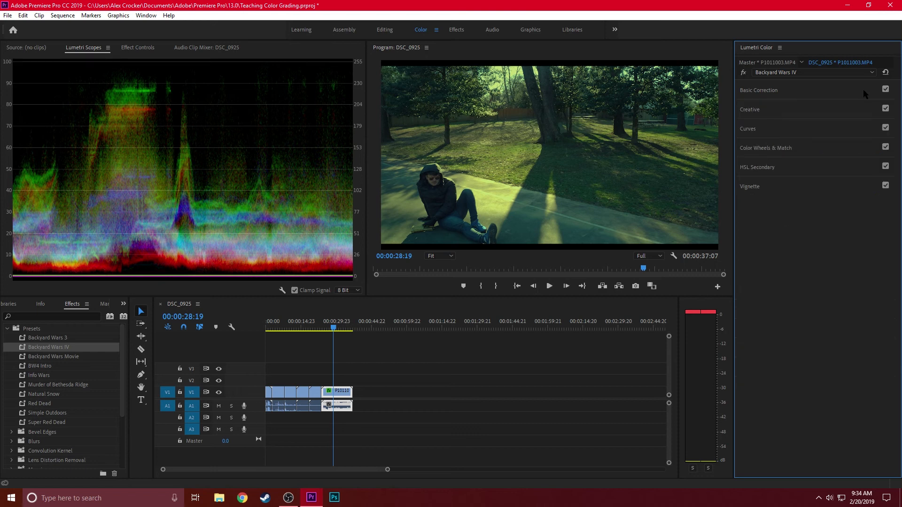
click(819, 147)
click(817, 132)
click(816, 127)
click(819, 145)
click(812, 110)
click(812, 110)
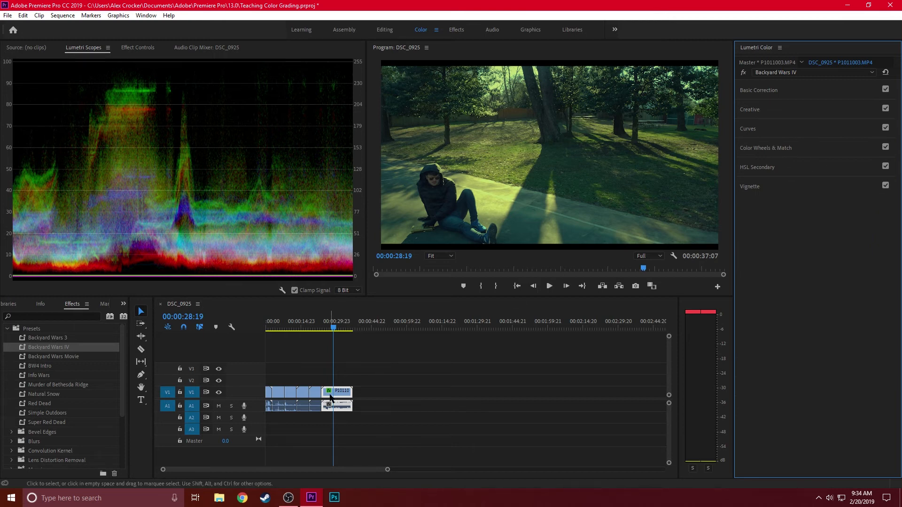
Clear the Backyard Wars IV and Backyard Wars 3 effects from the P1011003 clip and apply a fresh Backyard Wars IV preset
click(823, 70)
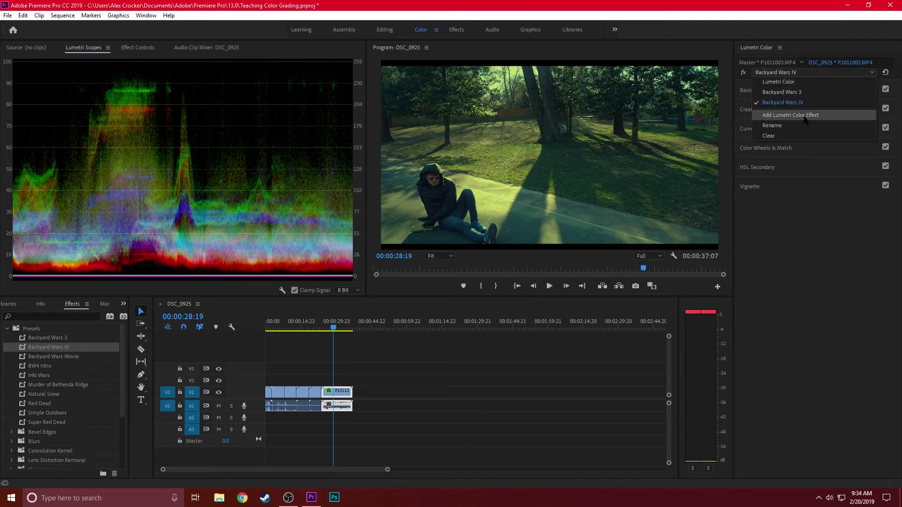
click(801, 136)
click(800, 73)
click(794, 125)
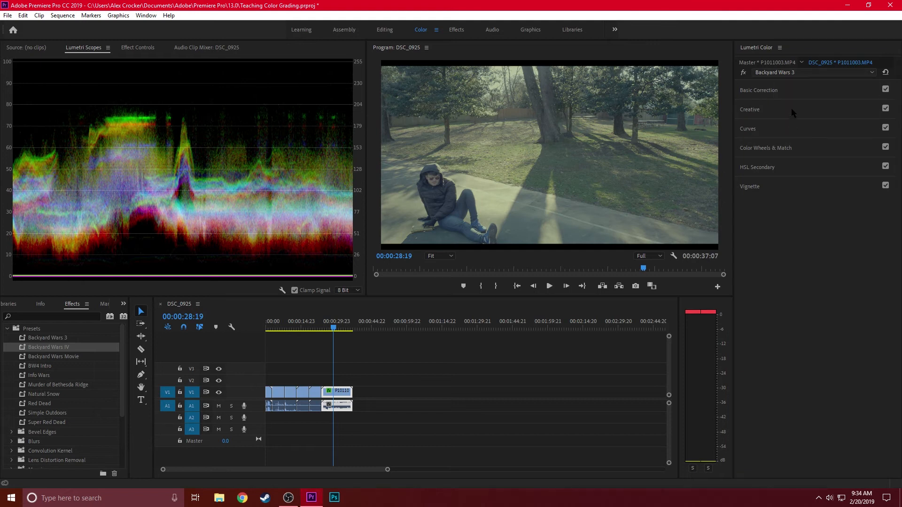
click(793, 73)
click(792, 115)
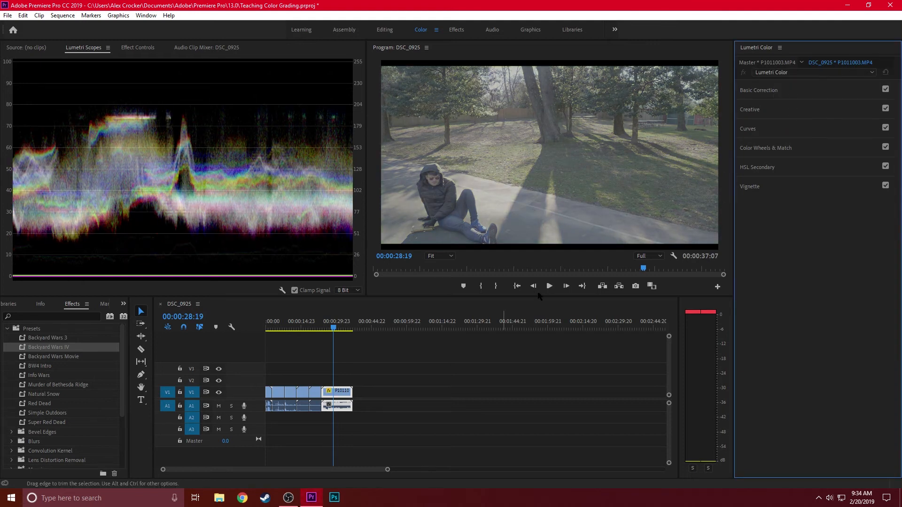
double_click(23, 348)
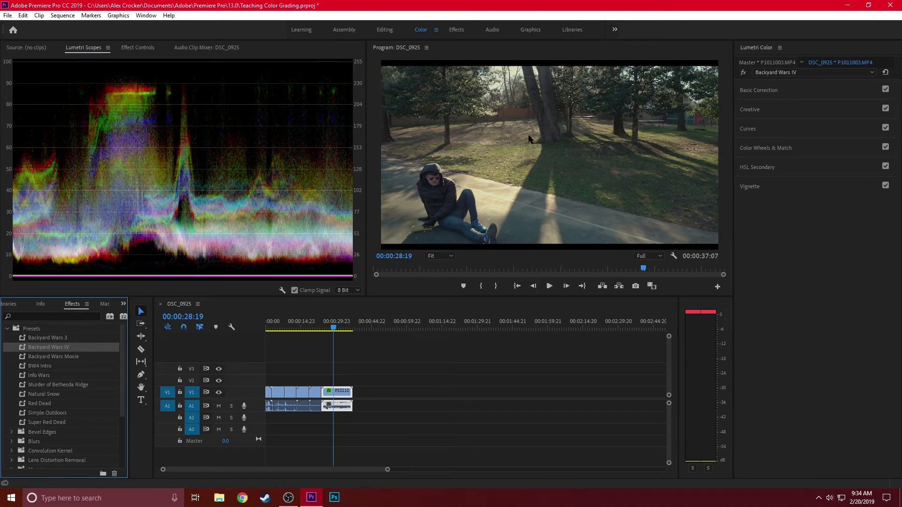
Cut the P1011003 clip at 00:00:28:19 and delete the part after the cut
key(c)
click(334, 391)
key(v)
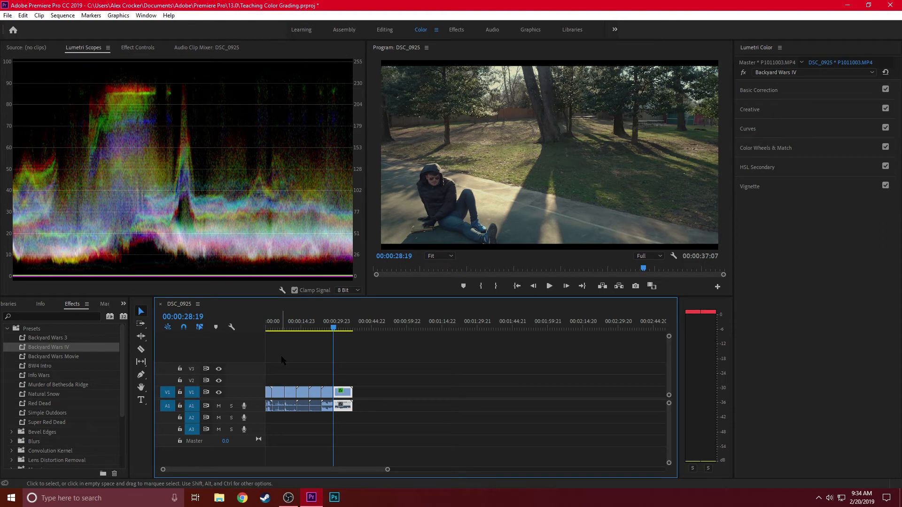
key(Delete)
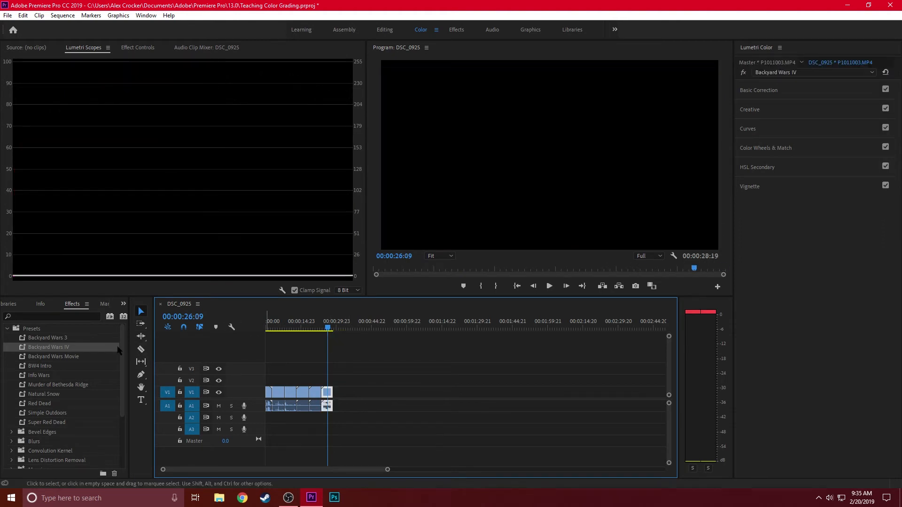
Add the P1011011.MP4 clip from the project to the end of the sequence on V1 and A1
click(9, 305)
click(124, 304)
click(160, 319)
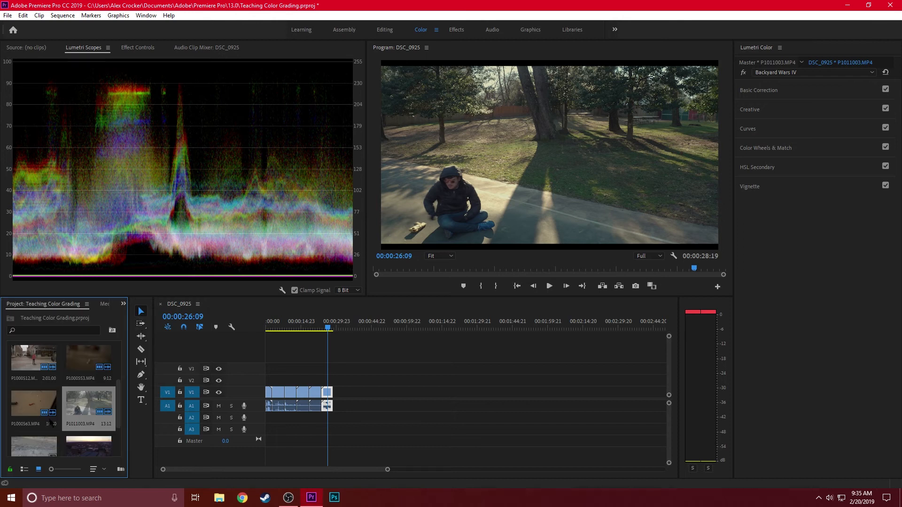
scroll(51, 414, down, 1)
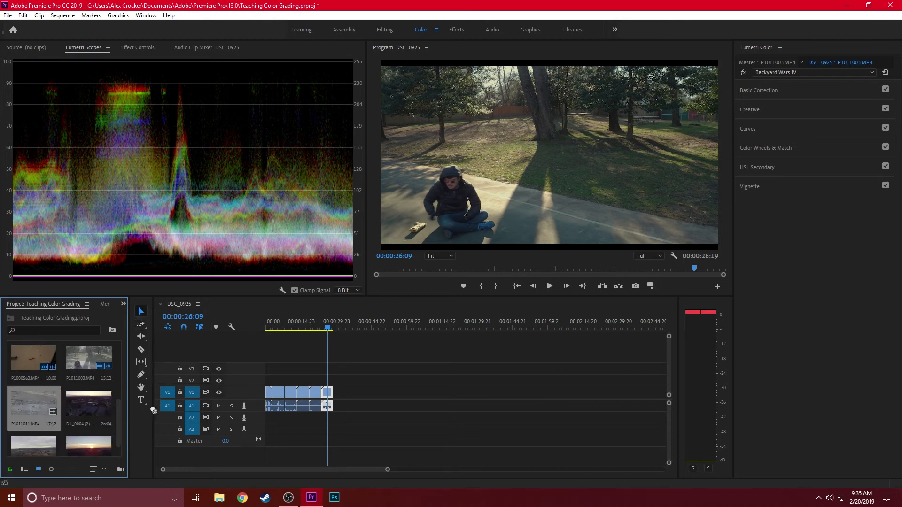
drag(153, 411, 335, 397)
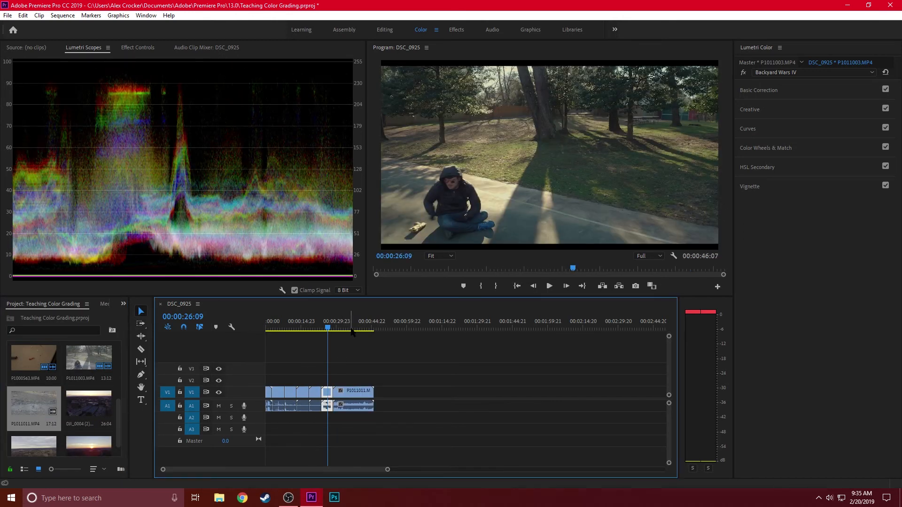
Show the P1011011 clip at 00:00:35:18 and set it to frame size
click(349, 328)
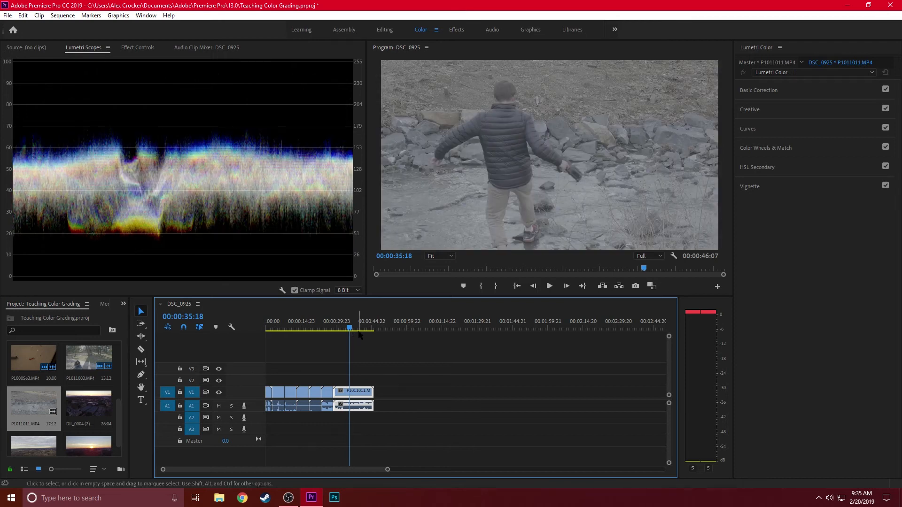
right_click(356, 392)
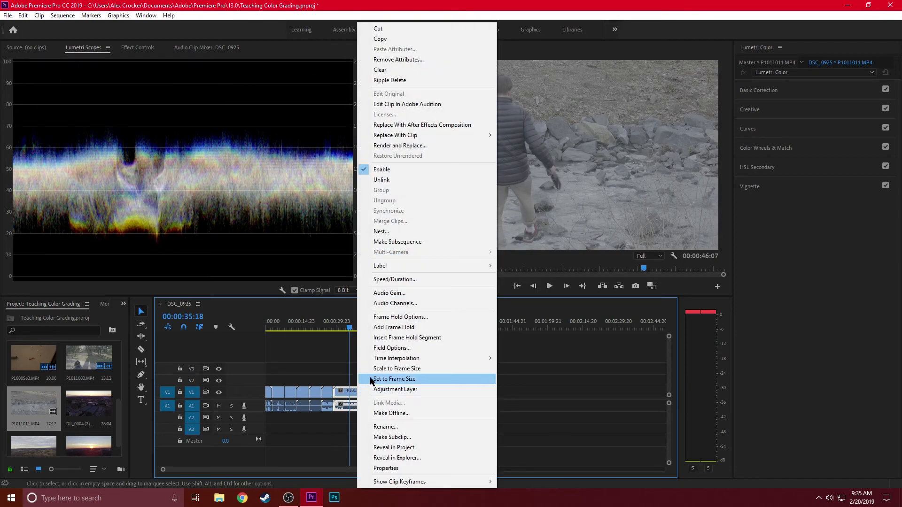
click(372, 379)
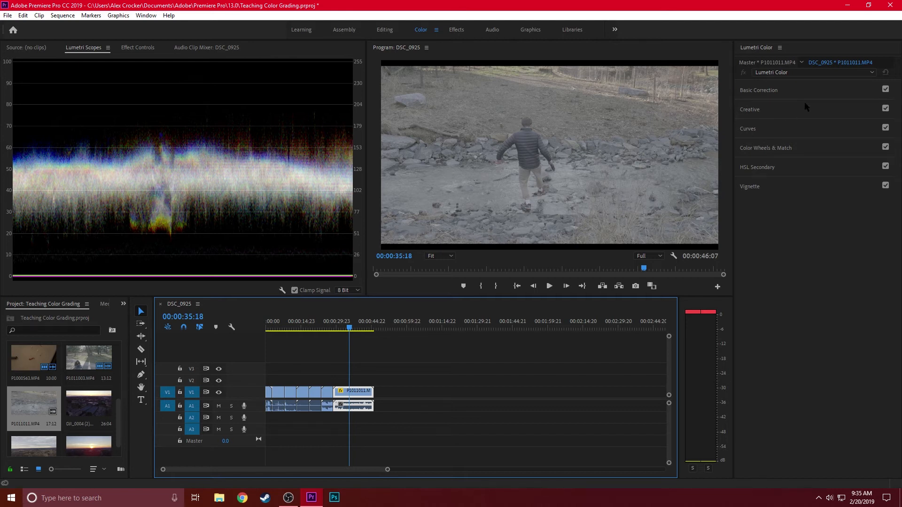
Cut the P1011011 clip at 00:00:35:18, delete the part after the cut, and move the playhead to 00:00:31:14
key(c)
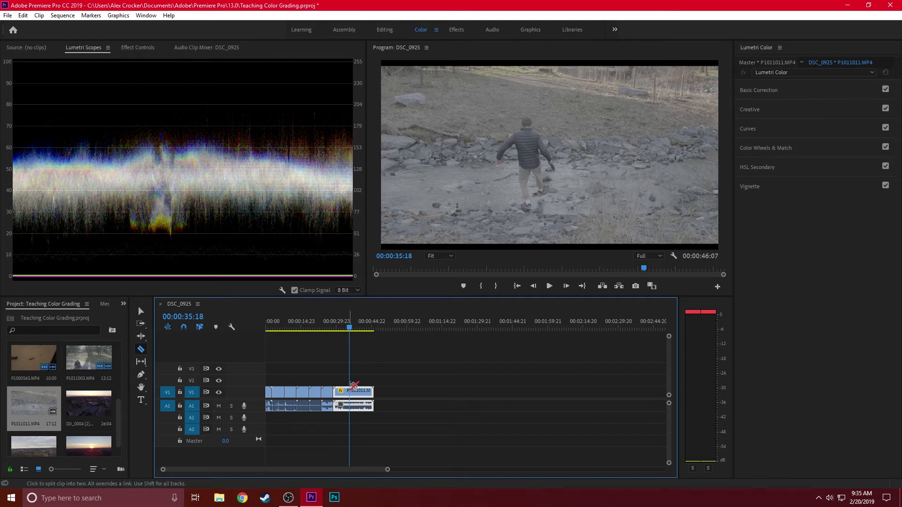
click(350, 393)
key(v)
click(360, 392)
key(Delete)
click(339, 327)
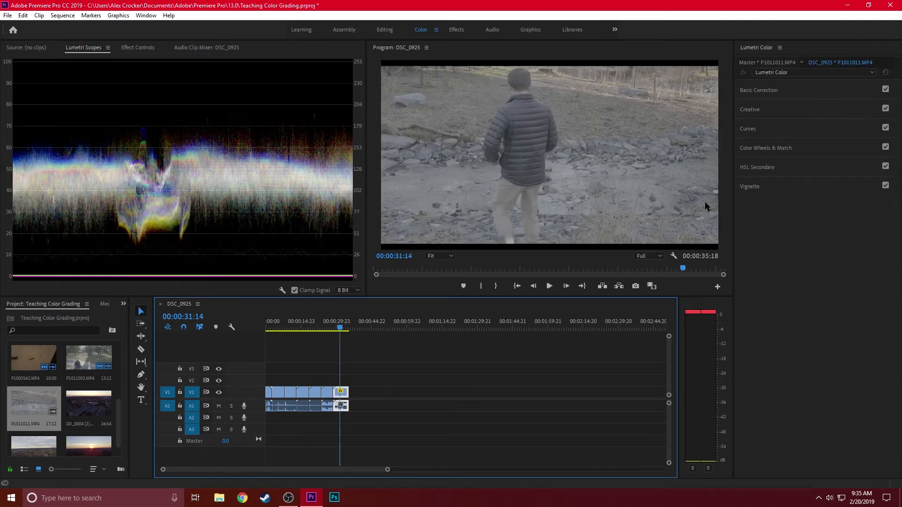
Apply the VLog_to_V709_forV35_ver100 input LUT to the P1011011 clip
click(808, 92)
click(828, 104)
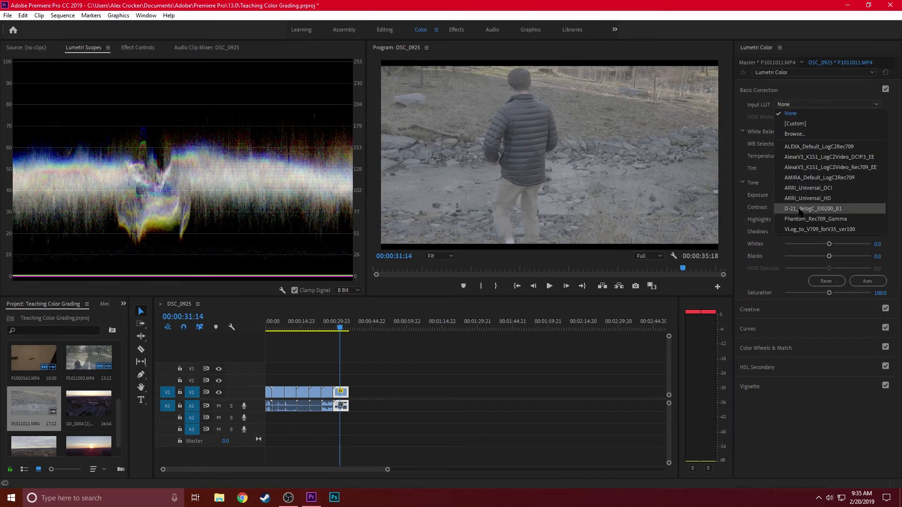
click(801, 229)
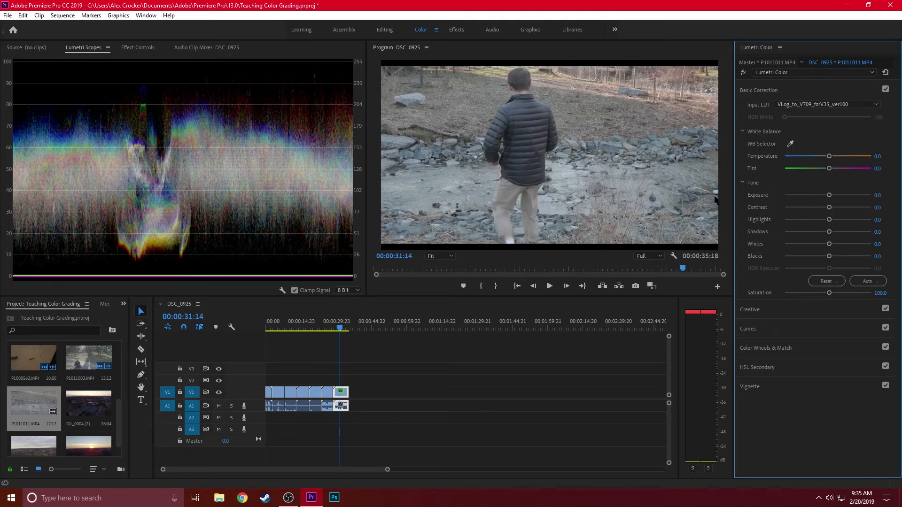
Set the P1011011 clip's shadows to -100 and its blacks to about -18.9
drag(828, 232, 773, 239)
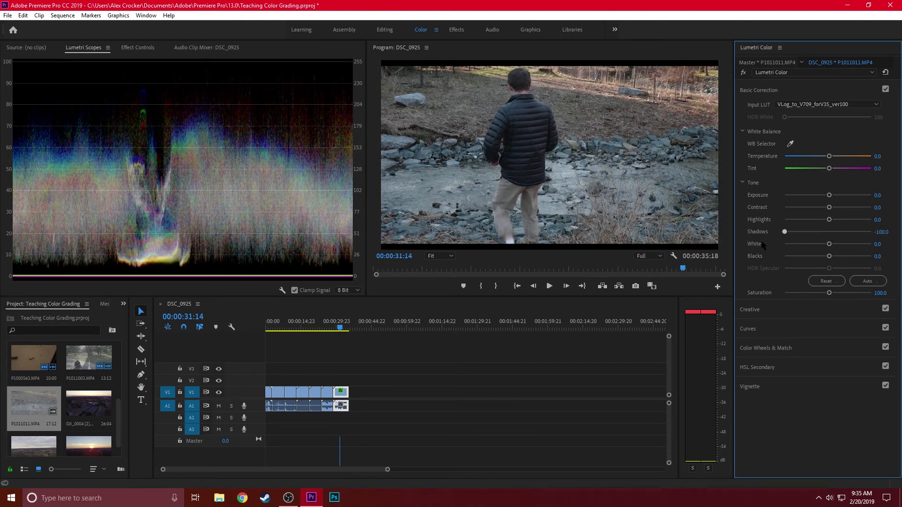
click(879, 233)
text(0)
key(Return)
drag(829, 256, 796, 267)
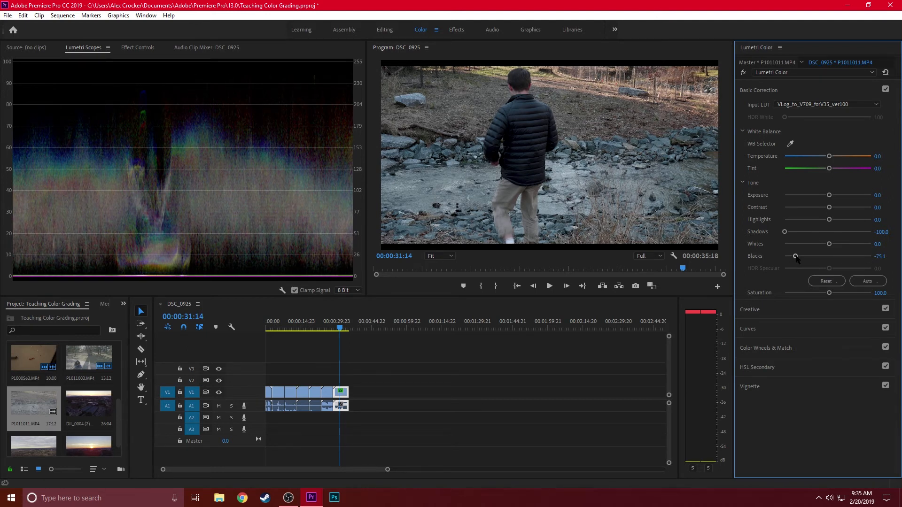
drag(796, 256, 819, 264)
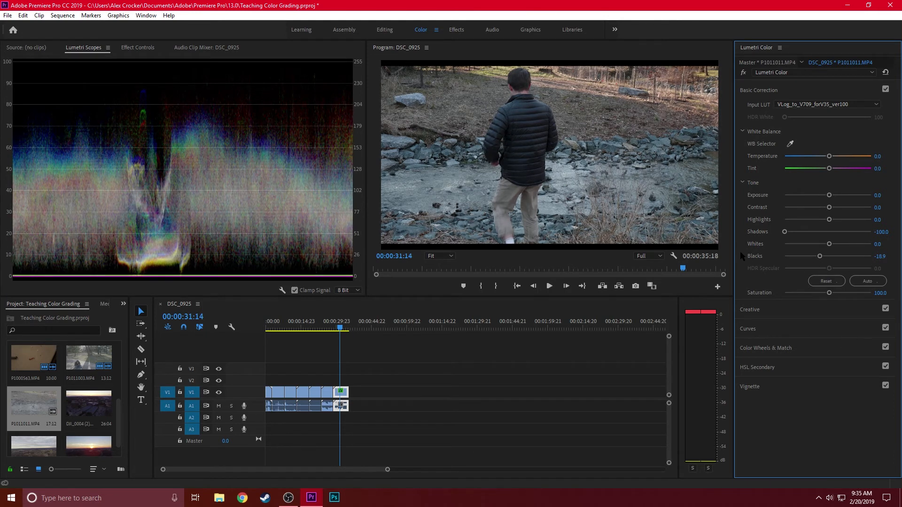
Set the P1011011 clip's saturation to 150 in the basic correction
click(882, 293)
text(15)
key(Return)
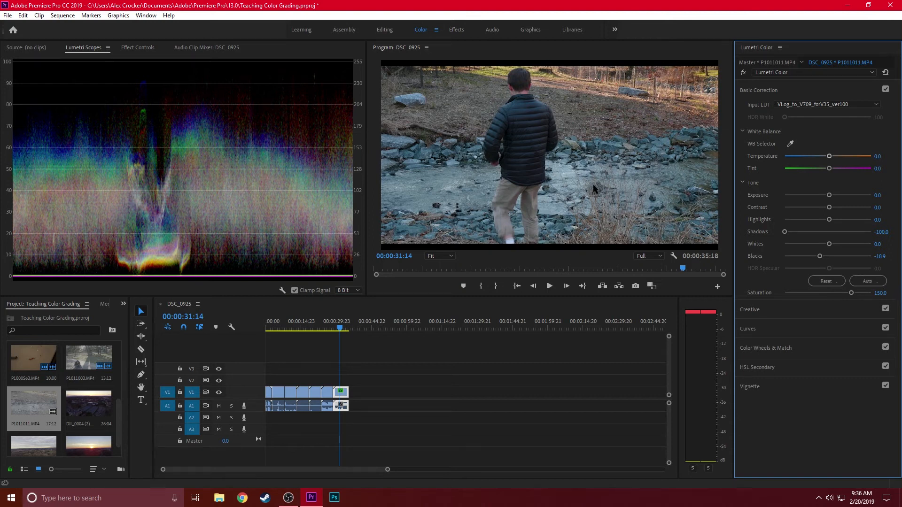
click(839, 90)
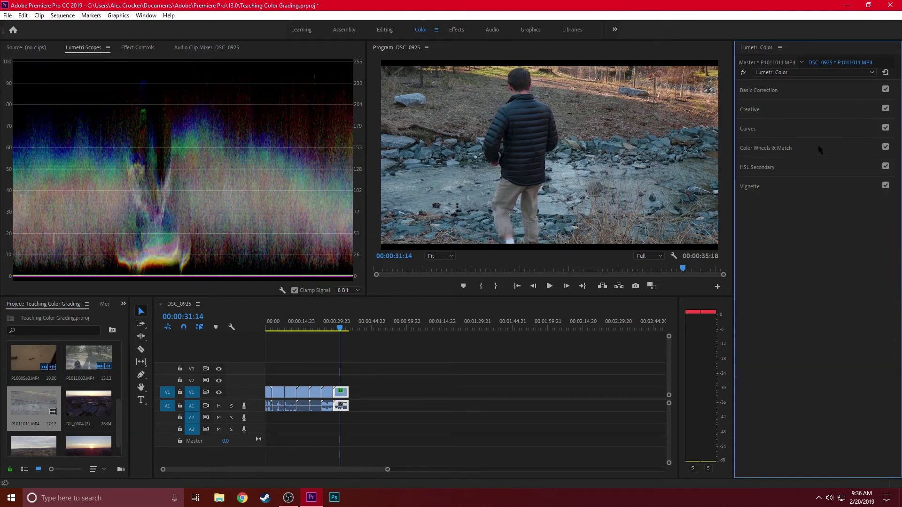
Tint the P1011011 clip's shadows slightly toward blue and its highlights toward orange, and compare with the color wheels disabled and enabled
click(802, 145)
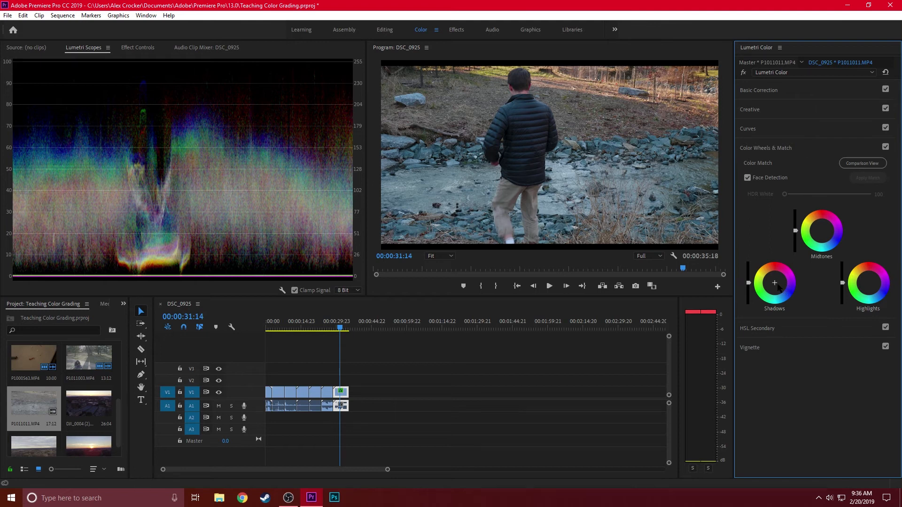
drag(774, 282, 779, 284)
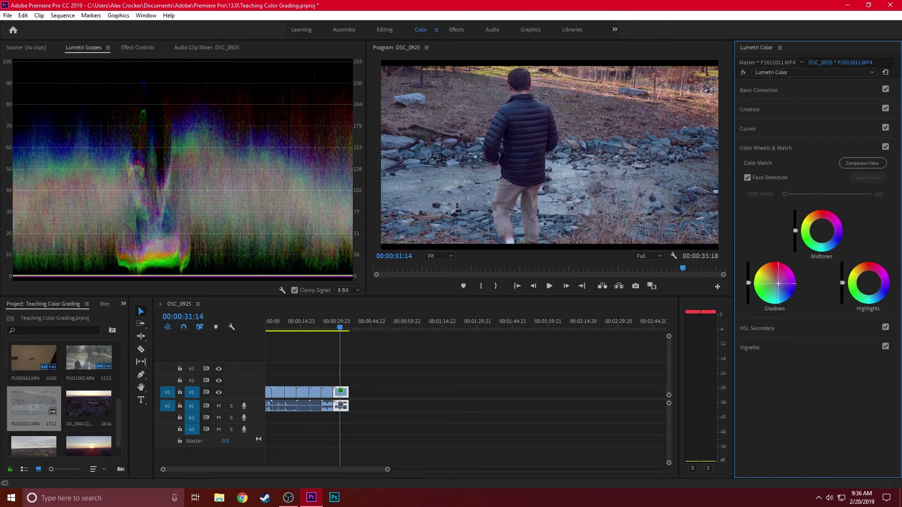
drag(868, 282, 863, 275)
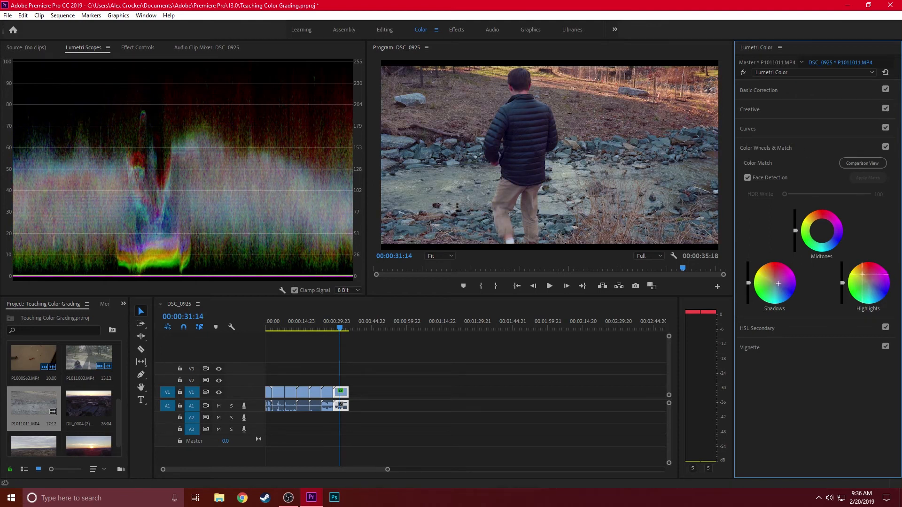
click(802, 151)
click(886, 147)
click(886, 147)
click(875, 148)
Reset the shadows and highlights color wheels of the P1011011 clip
double_click(774, 279)
double_click(864, 277)
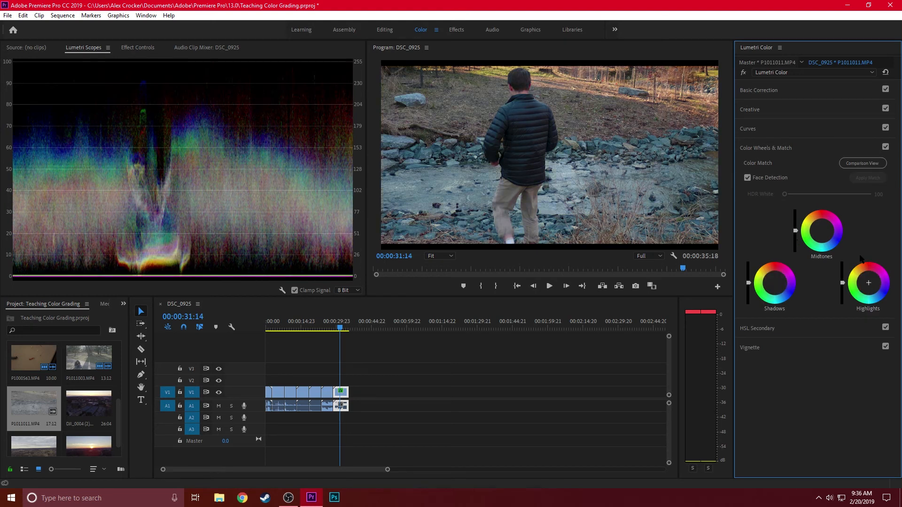
click(823, 151)
Reset the P1011011 clip's basic tone corrections and set its input LUT to None
click(798, 88)
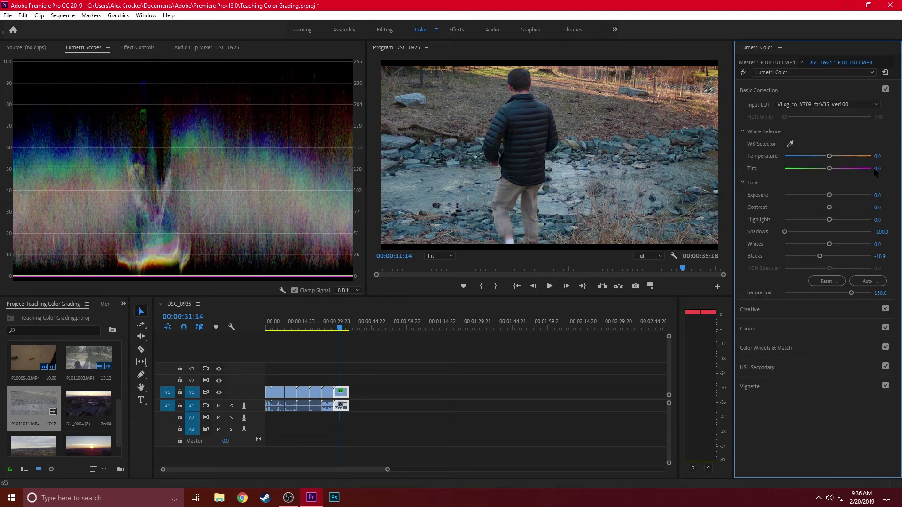
click(826, 281)
click(804, 104)
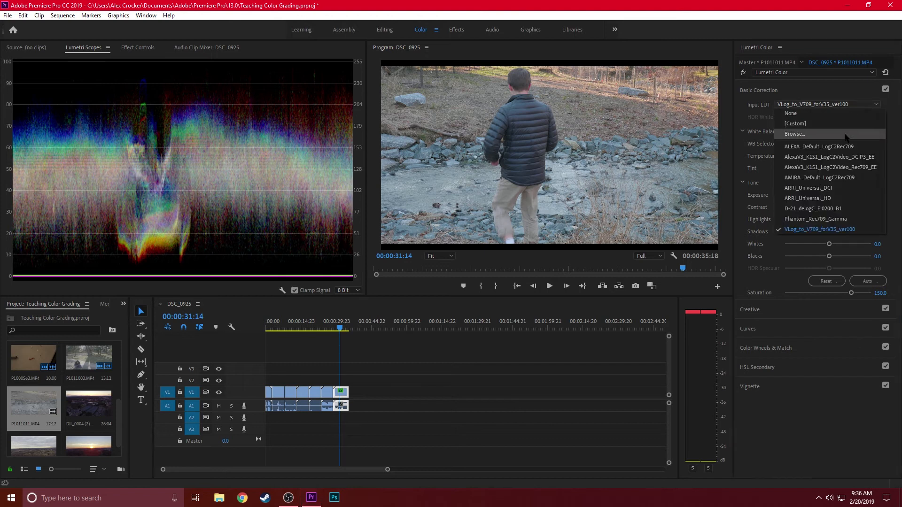
click(799, 114)
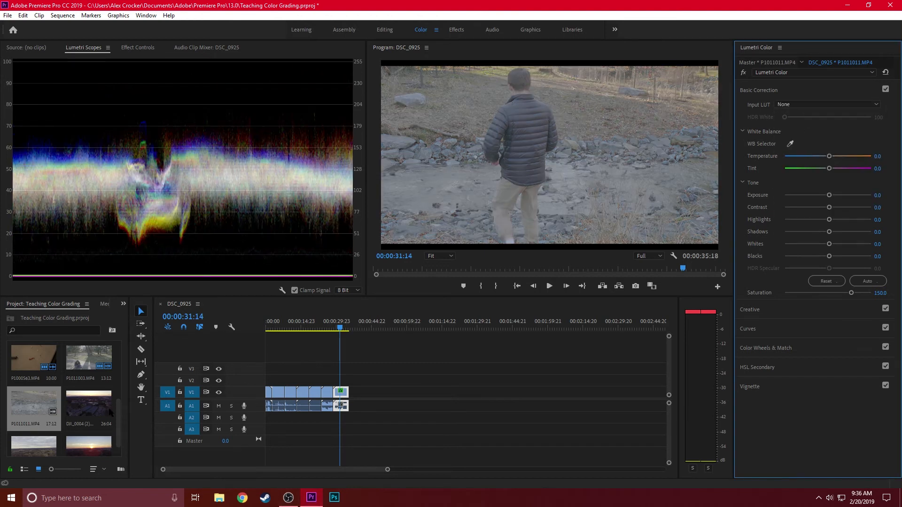
Apply the saved Backyard Wars IV preset to the P1011011 clip
click(121, 304)
click(141, 358)
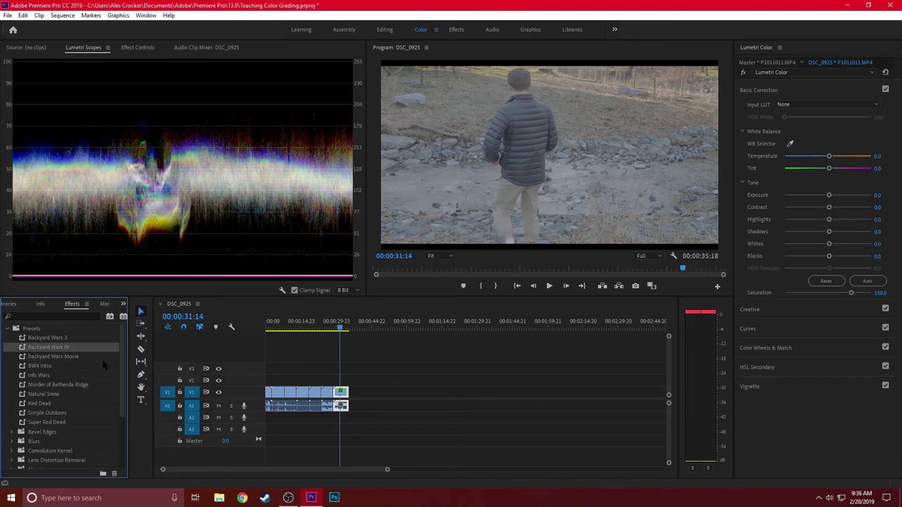
double_click(22, 348)
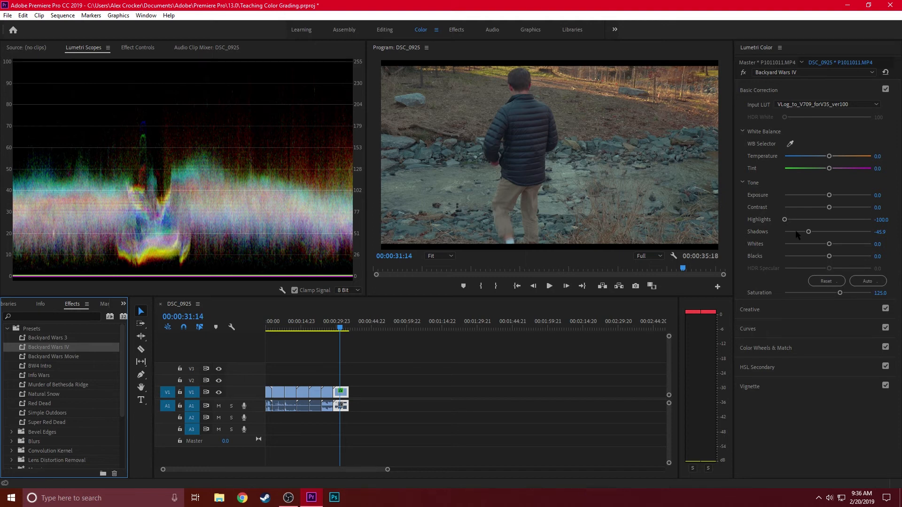
Examine the shadows, midtones and highlights color wheels of the Backyard Wars IV effect on the P1011011 clip
click(817, 86)
click(816, 85)
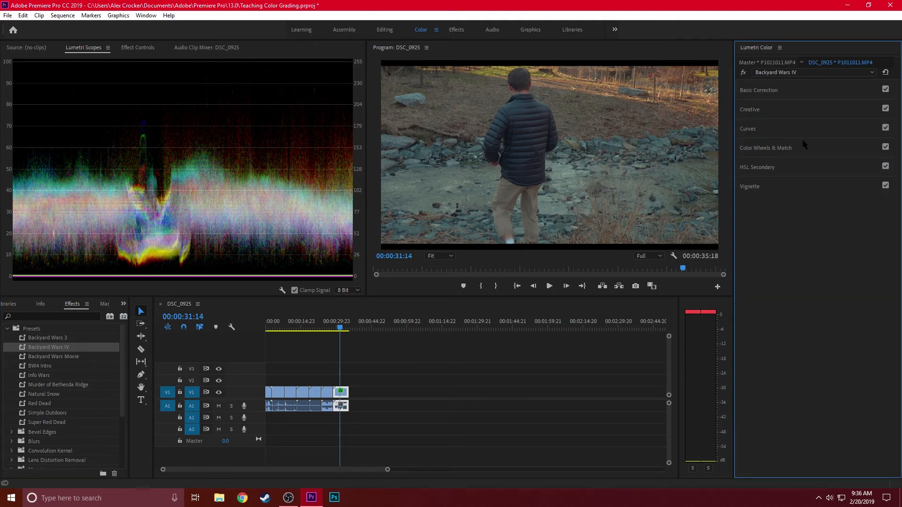
click(800, 148)
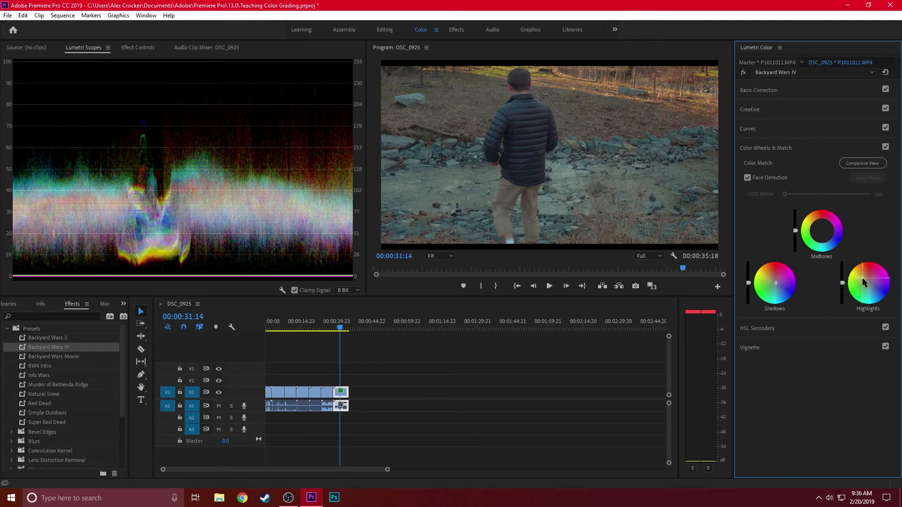
click(789, 149)
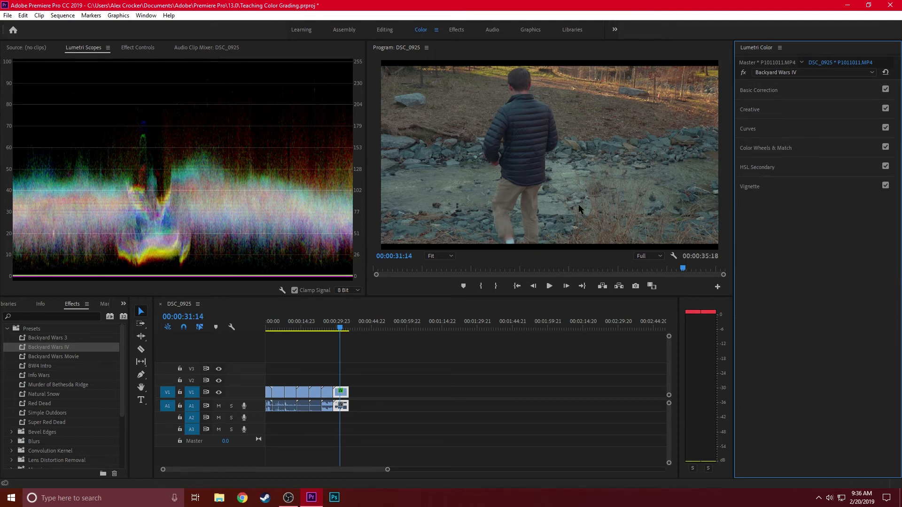
click(818, 150)
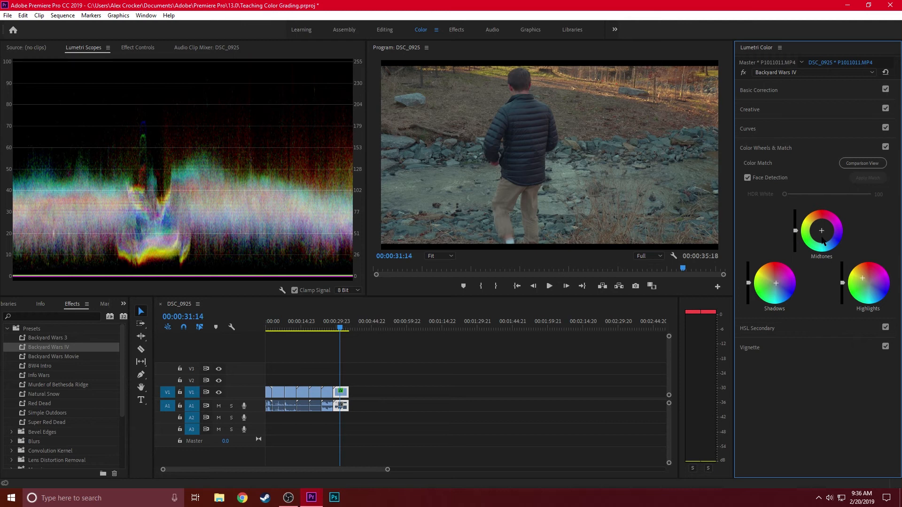
click(779, 148)
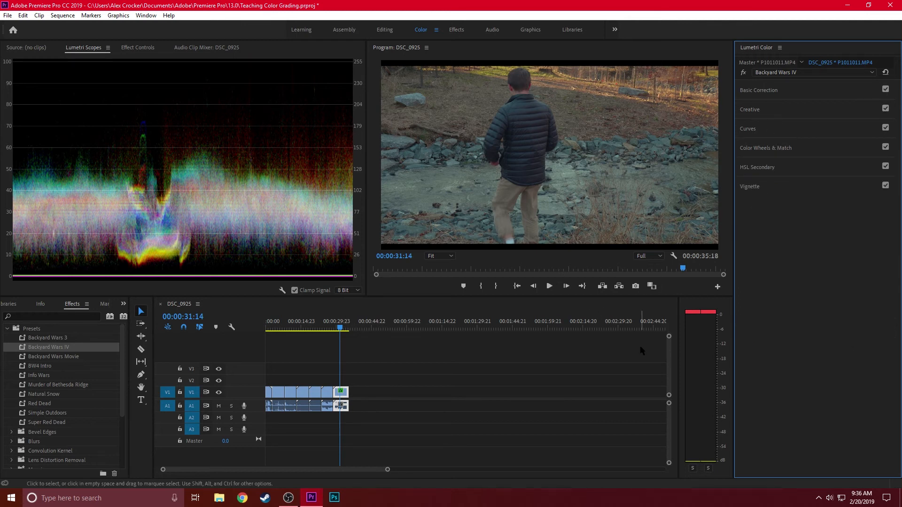
click(384, 29)
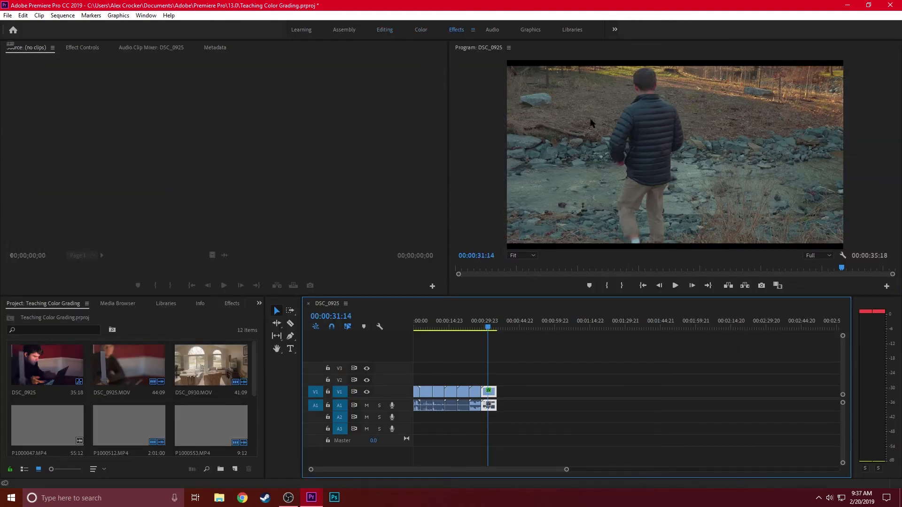
click(421, 31)
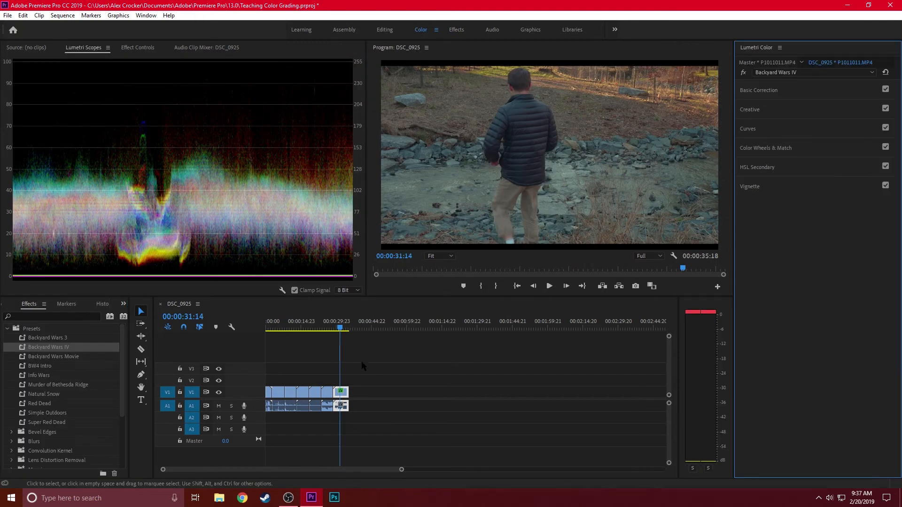
Remove the part of the P1011011 clip after the playhead at 00:00:31:14
click(347, 395)
key(Delete)
key(backslash)
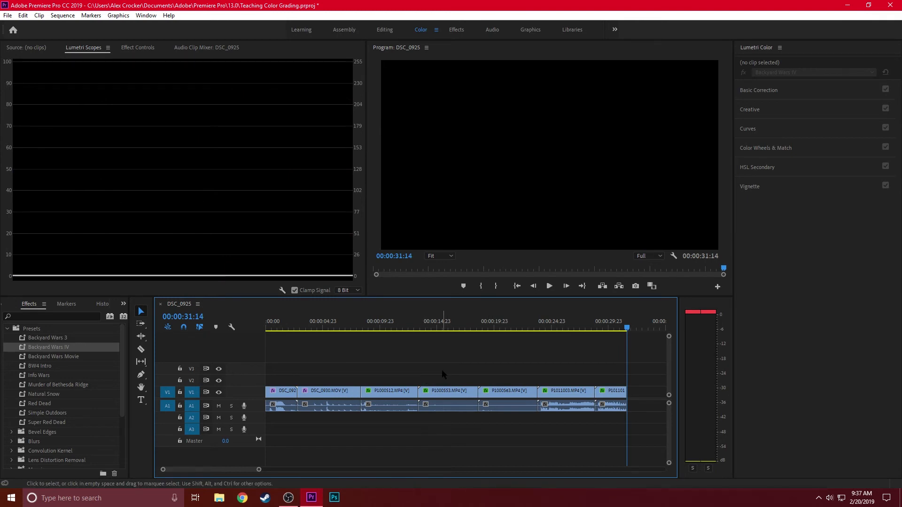
Add the DJI_0004 (2).MP4 clip from the project to track V1, directly after the P1011011 clip
drag(259, 469, 291, 470)
click(124, 304)
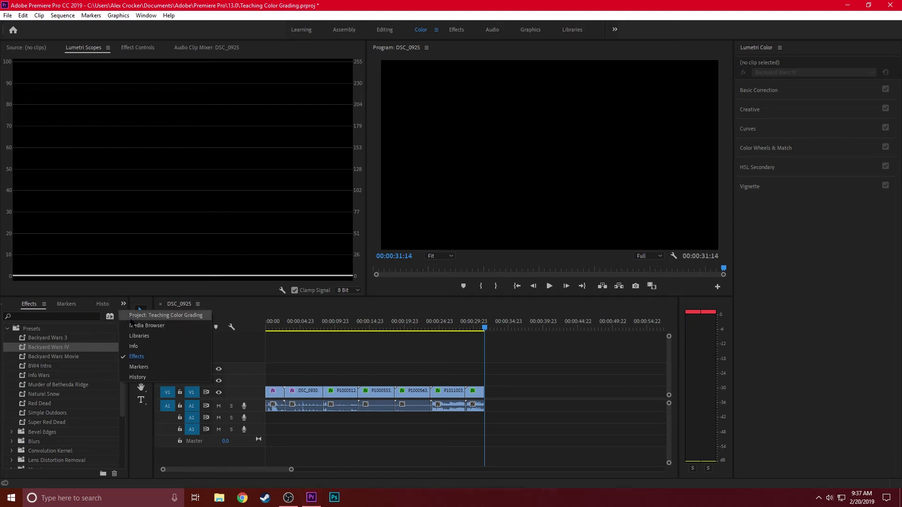
click(132, 318)
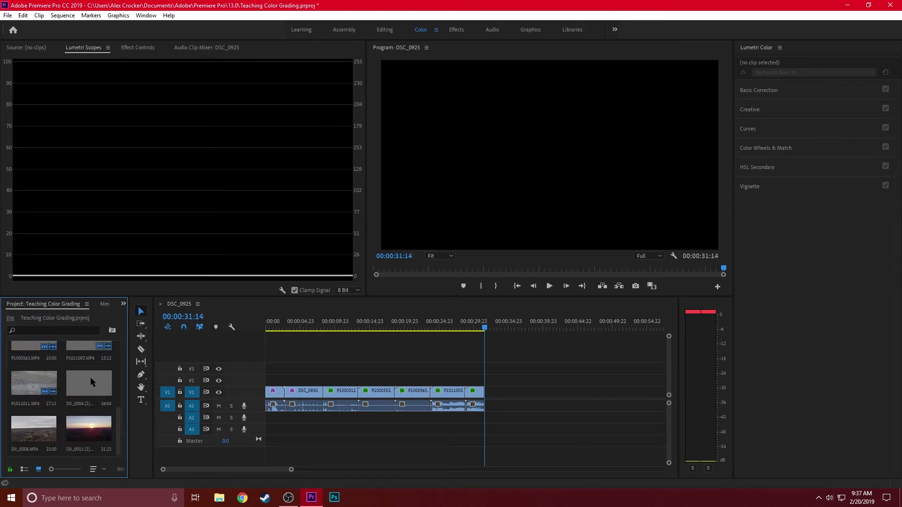
scroll(90, 377, up, 2)
click(167, 405)
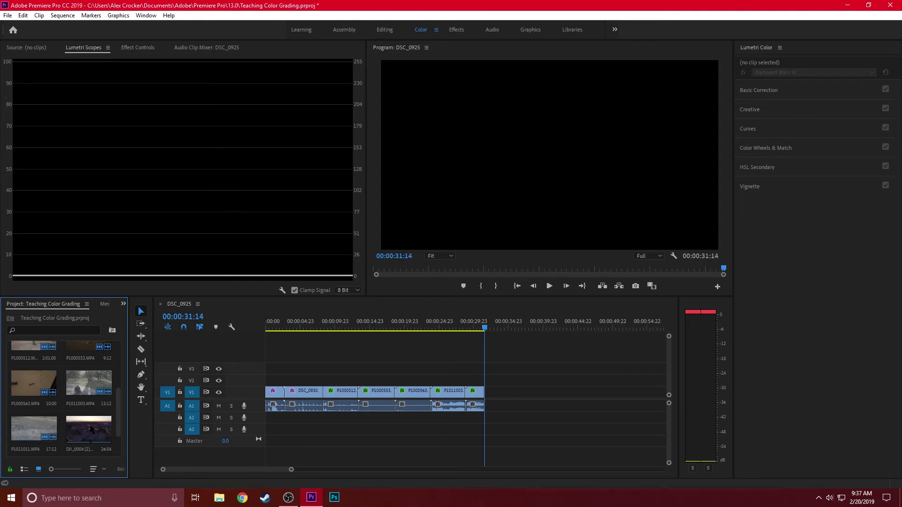
click(472, 324)
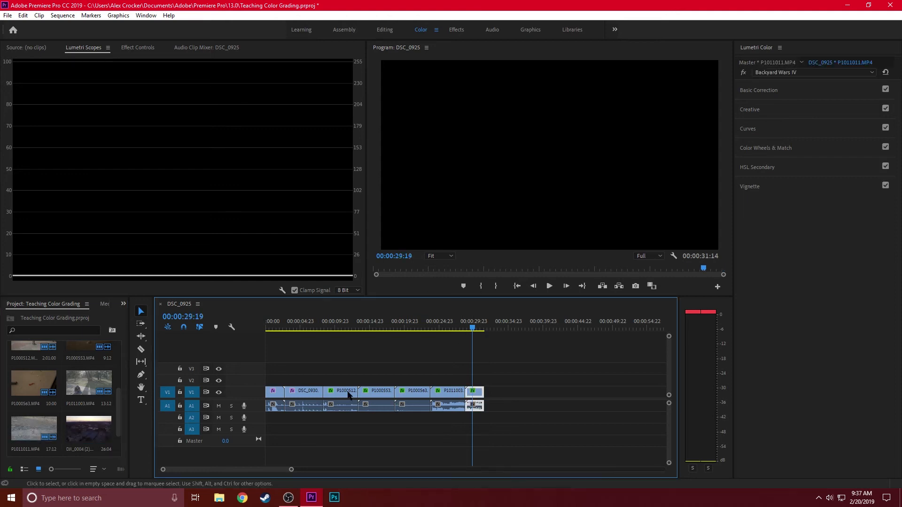
drag(92, 431, 491, 391)
click(500, 327)
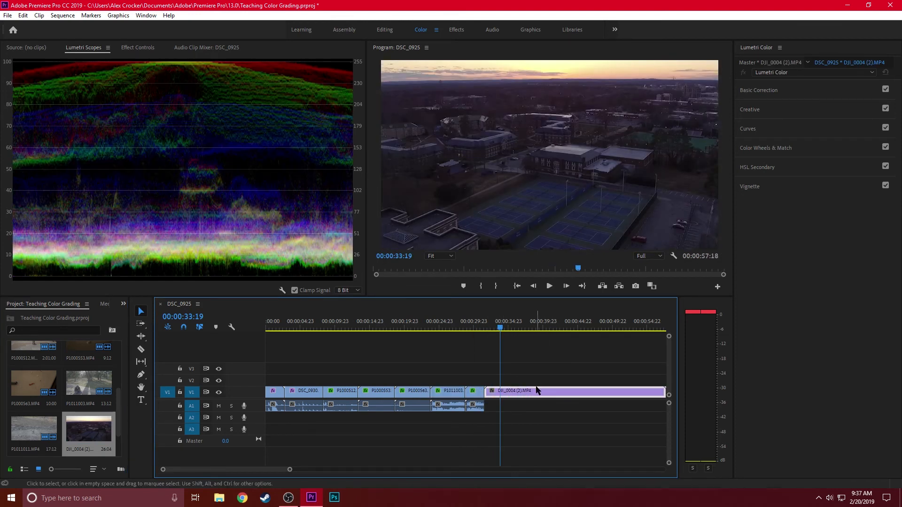
Fit the DJI_0004 (2).MP4 clip to the sequence's frame size and place the playhead at 00:00:40:18
right_click(540, 391)
click(553, 390)
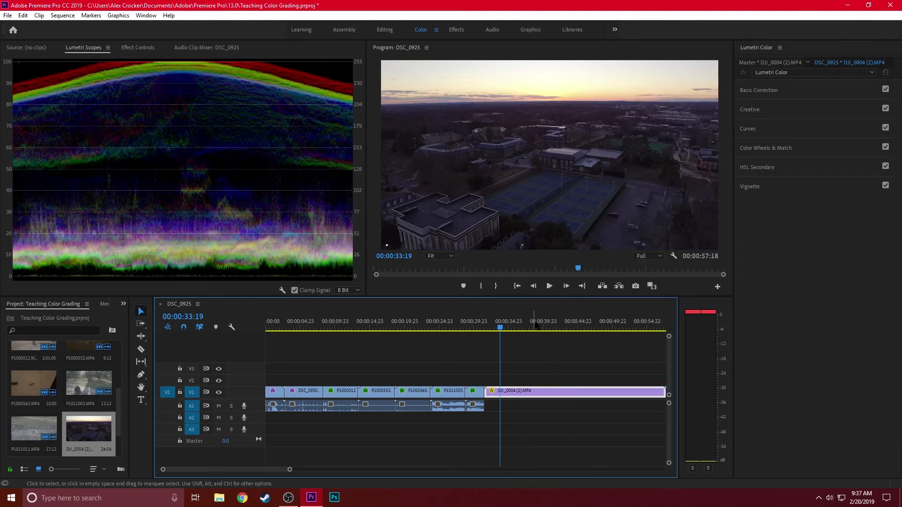
click(549, 326)
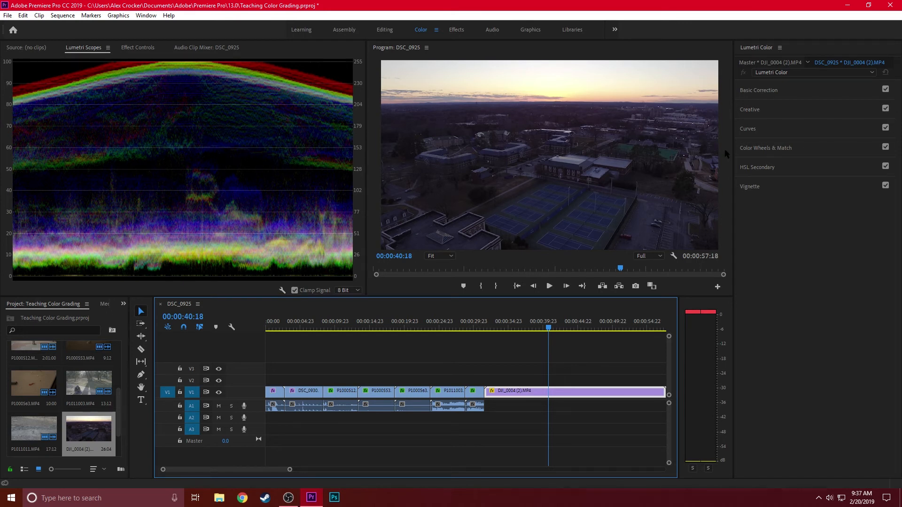
Try the Phantom_Rec709_Gamma and VLog_to_V709_forV35_ver100 input LUTs on the DJI_0004 (2) clip, and set the input LUT back to None
click(808, 90)
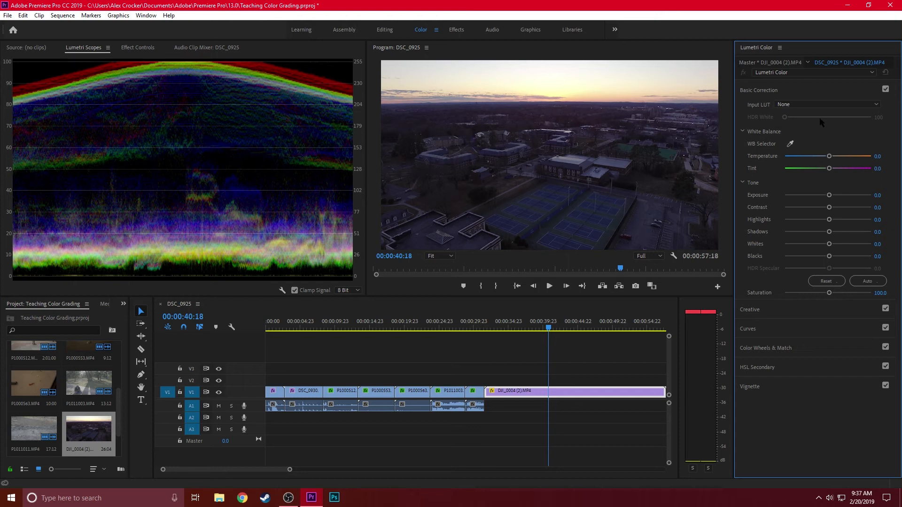
click(826, 103)
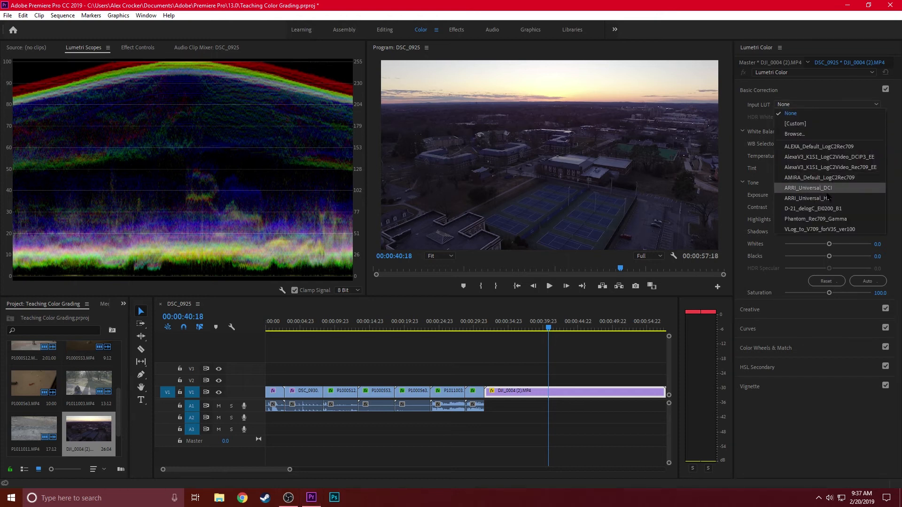
click(812, 219)
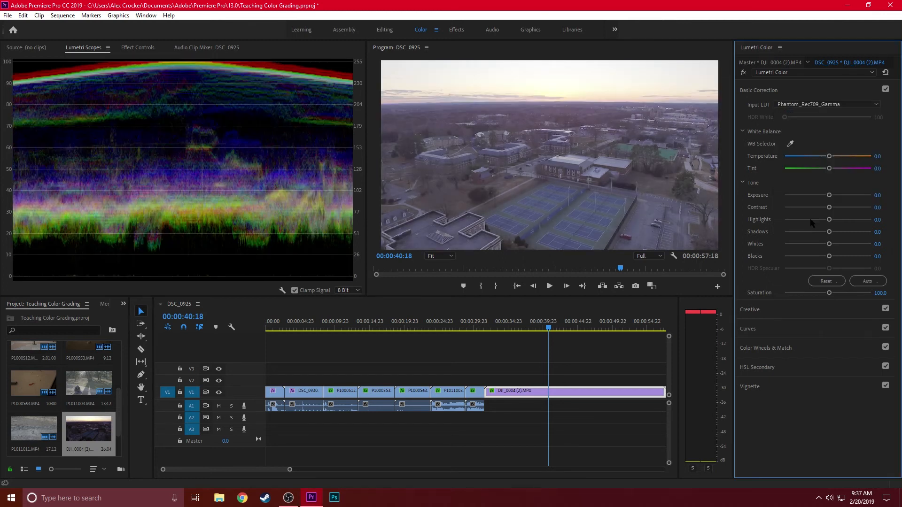
click(829, 104)
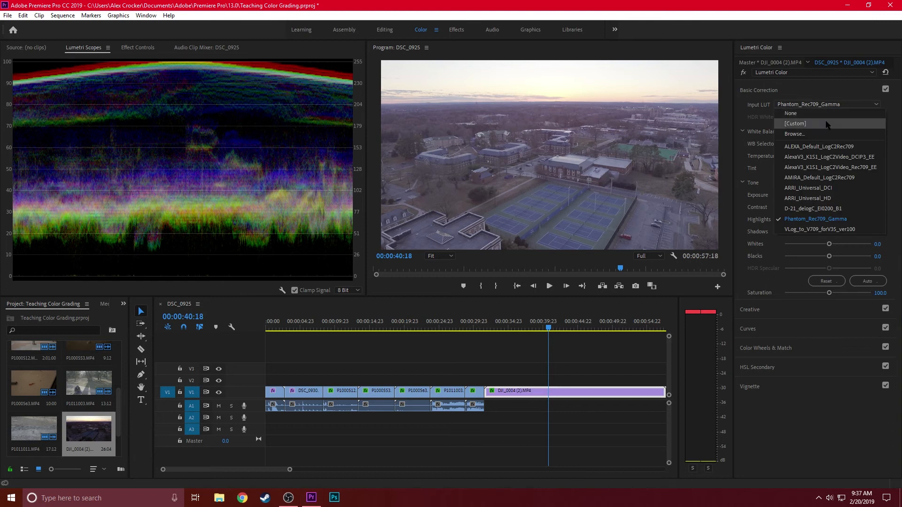
click(829, 230)
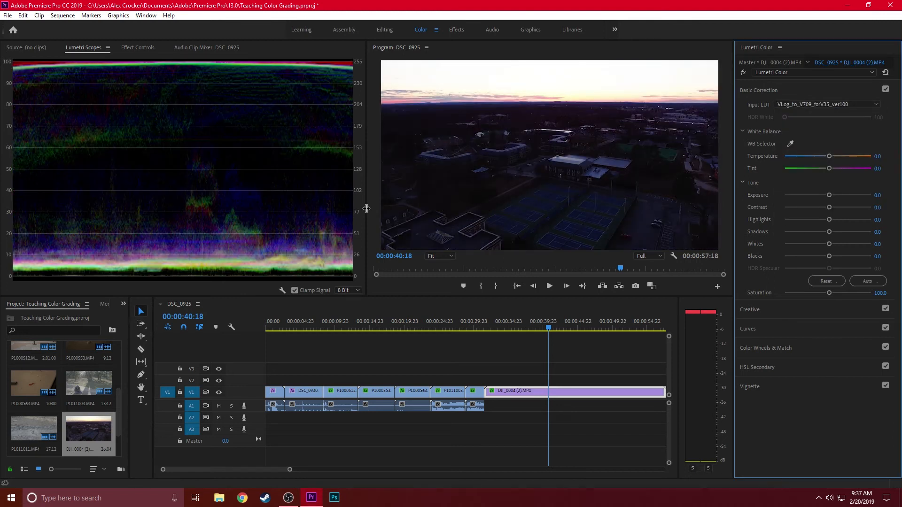
click(836, 104)
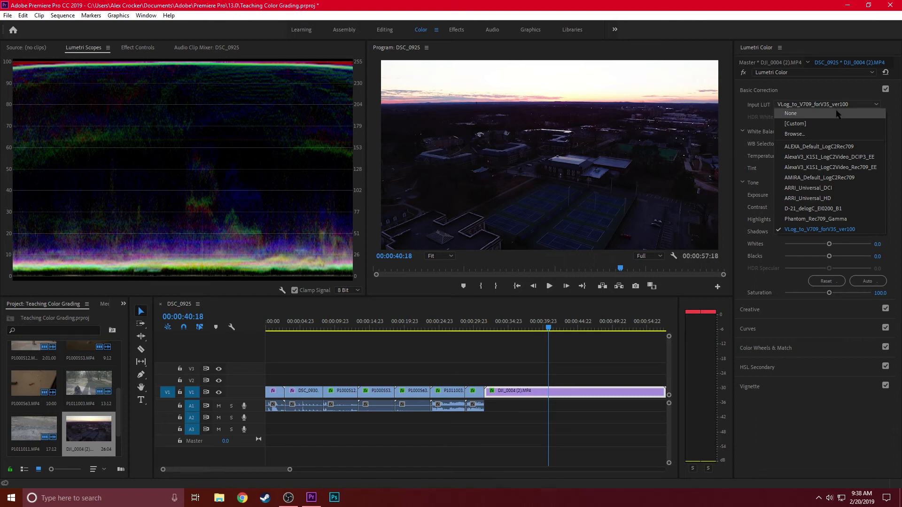
click(838, 114)
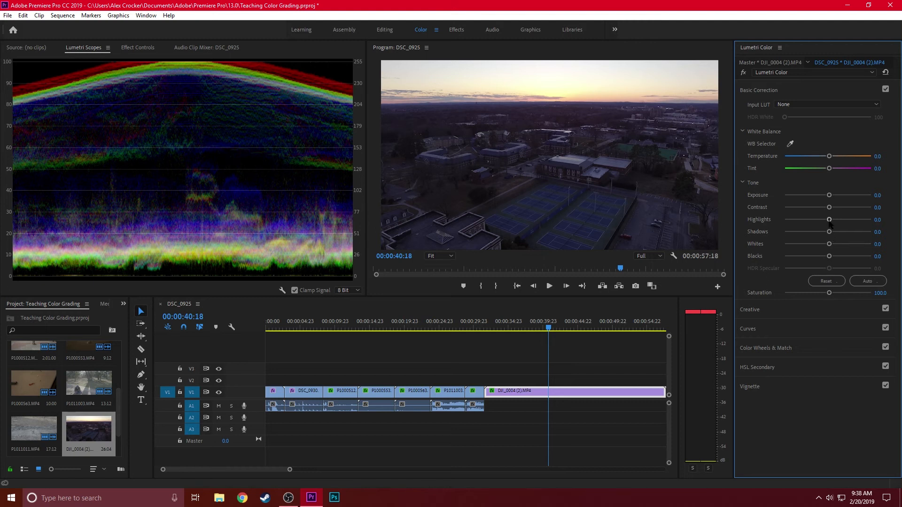
Set the DJI_0004 (2) clip's highlights to -100, shadows to about -77.3 and saturation to 115
drag(830, 220, 784, 219)
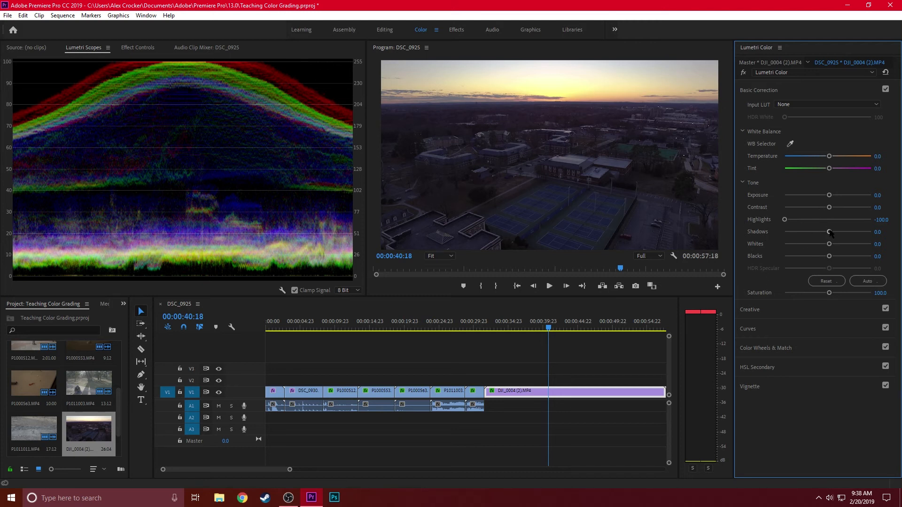
drag(829, 232, 794, 234)
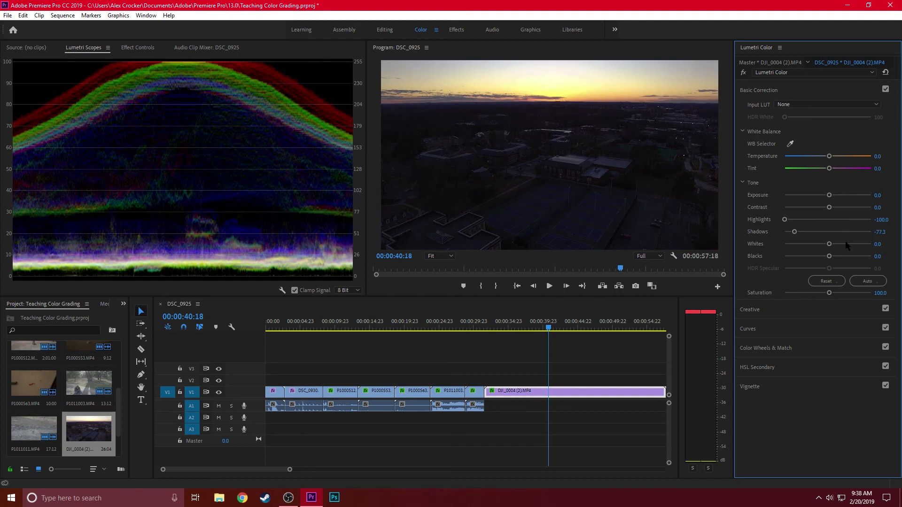
click(884, 292)
text(125)
key(Return)
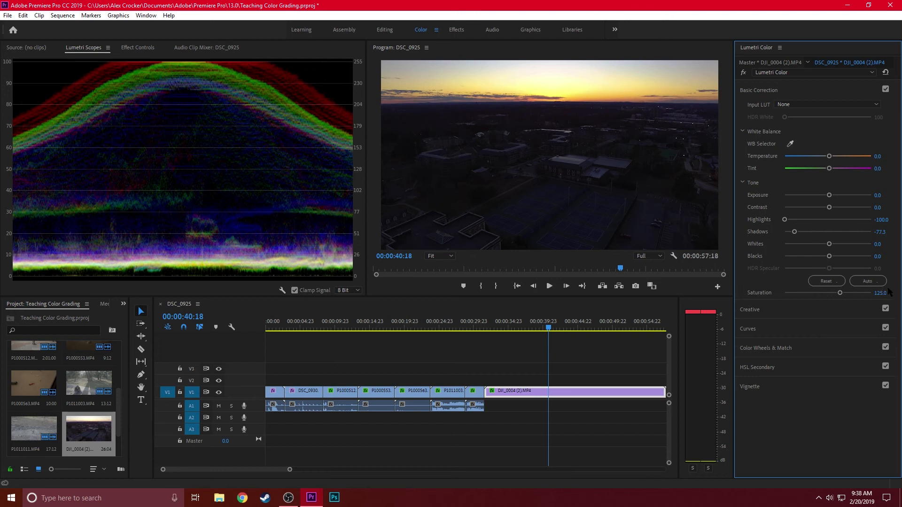
click(884, 292)
text(115)
key(Return)
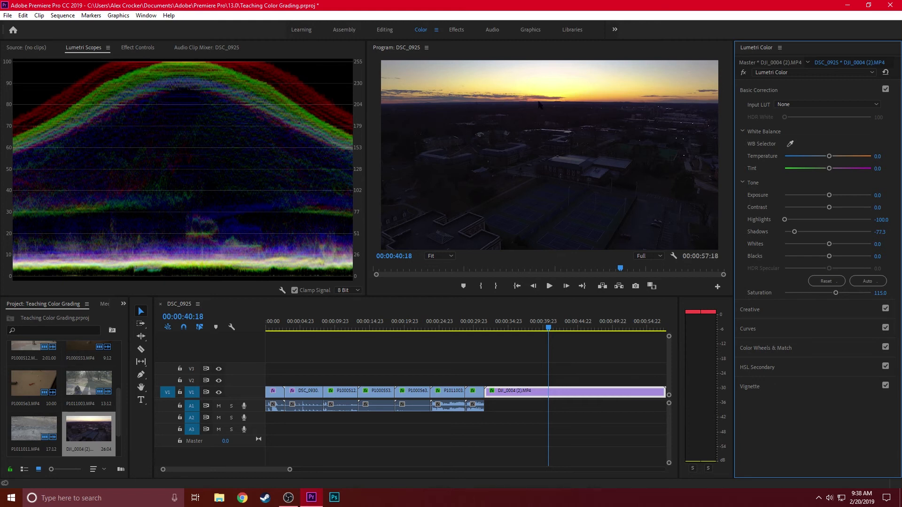
Inspect the sunset horizon in the program monitor at 200% zoom and restore the Fit view
click(441, 256)
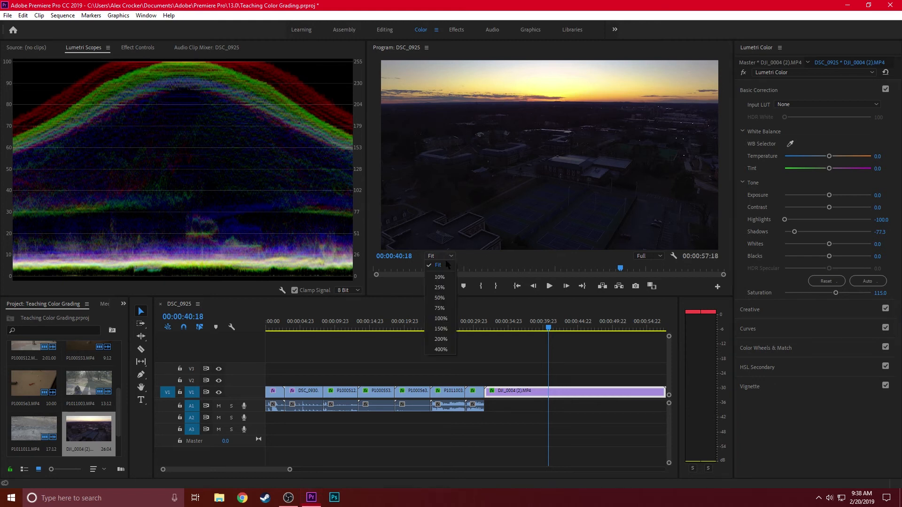
click(440, 340)
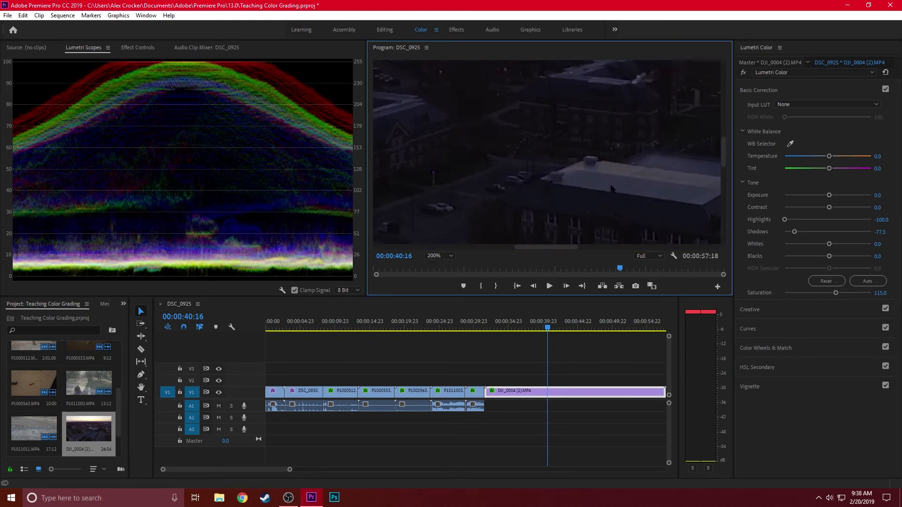
drag(724, 155, 726, 113)
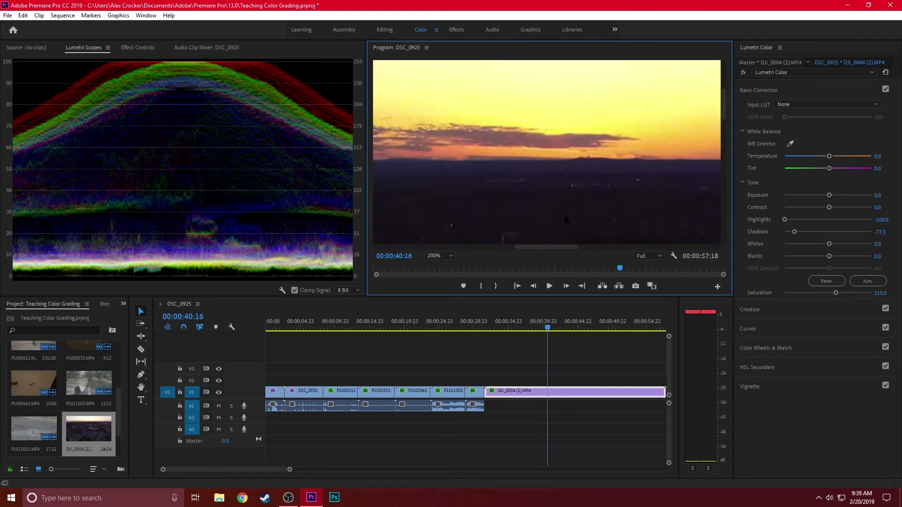
mouse_move(548, 248)
mouse_down()
mouse_move(590, 246)
mouse_move(539, 245)
mouse_up()
click(446, 255)
click(437, 283)
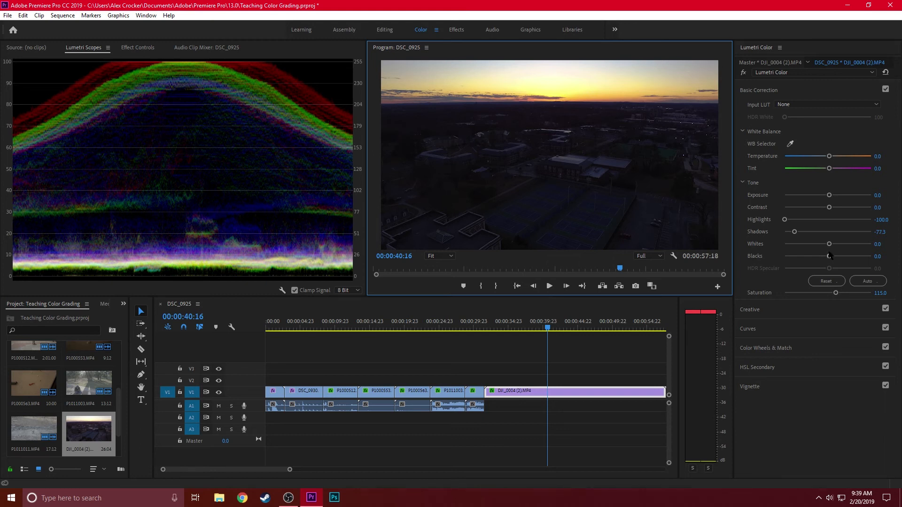
Set the DJI_0004 (2) clip's whites to -20 and compare the image with and without the basic correction
mouse_move(830, 244)
mouse_down()
mouse_move(807, 245)
mouse_move(821, 245)
mouse_move(819, 254)
mouse_up()
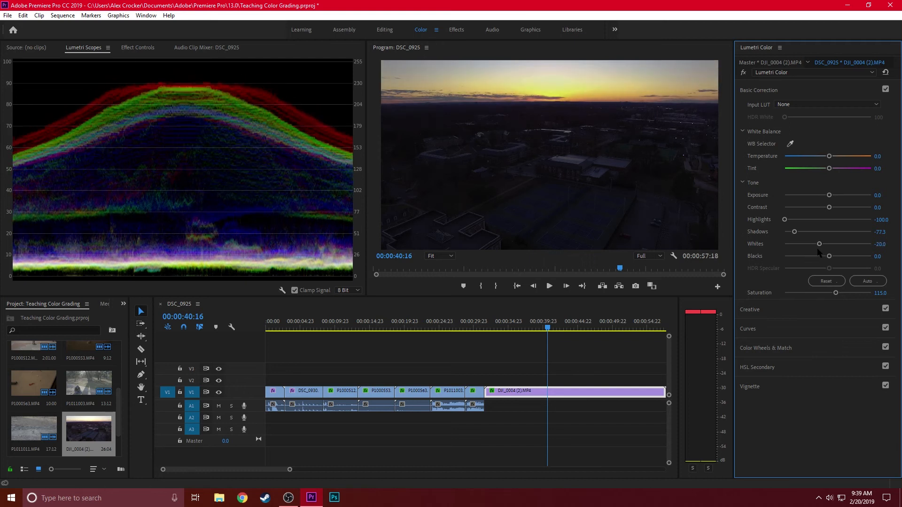
click(885, 90)
click(885, 89)
click(885, 89)
click(885, 89)
Try raising the blacks of the DJI_0004 (2) clip, and reset them to 0
drag(831, 256, 863, 269)
click(879, 257)
text(0)
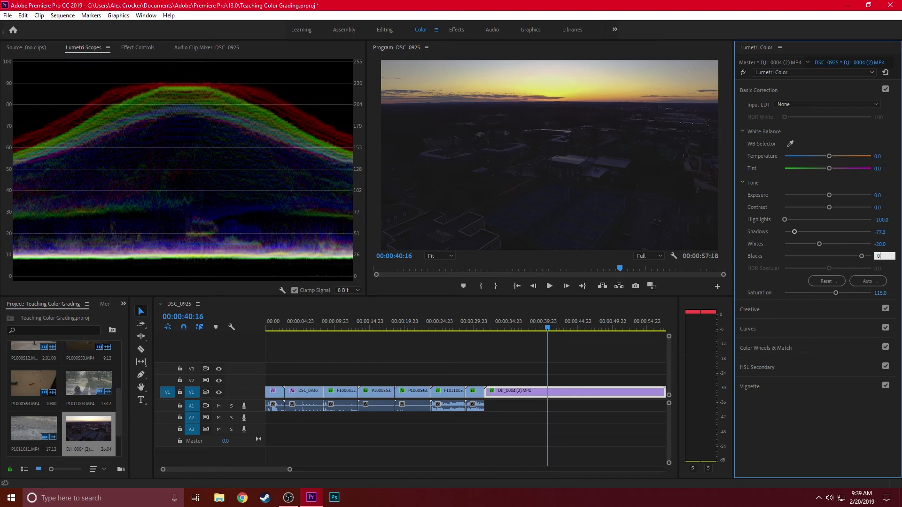
key(Return)
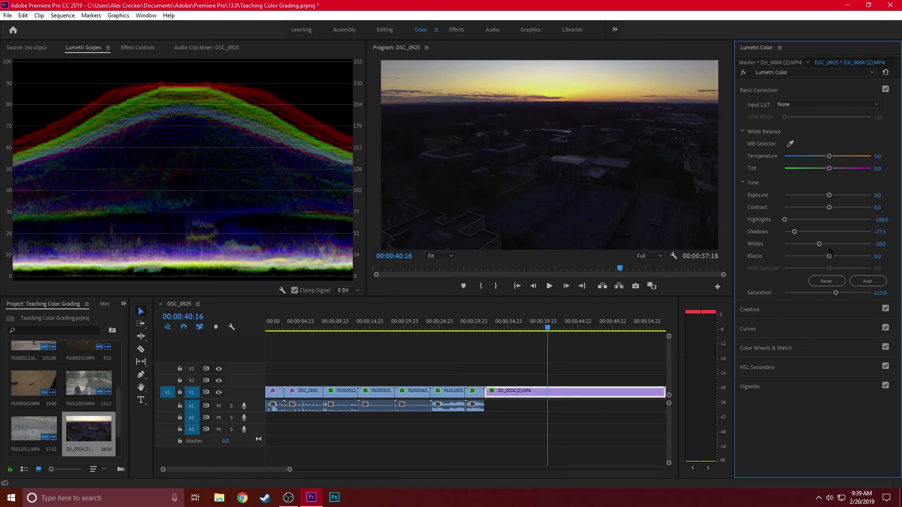
Nudge the DJI_0004 (2) clip's shadows color wheel near its center, shift the highlights wheel slightly toward orange, and compare with the wheels disabled
click(809, 91)
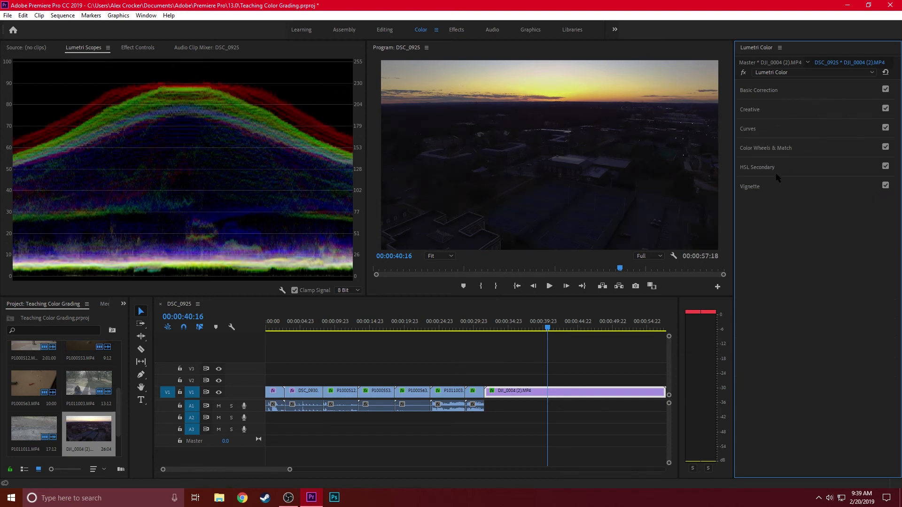
click(787, 149)
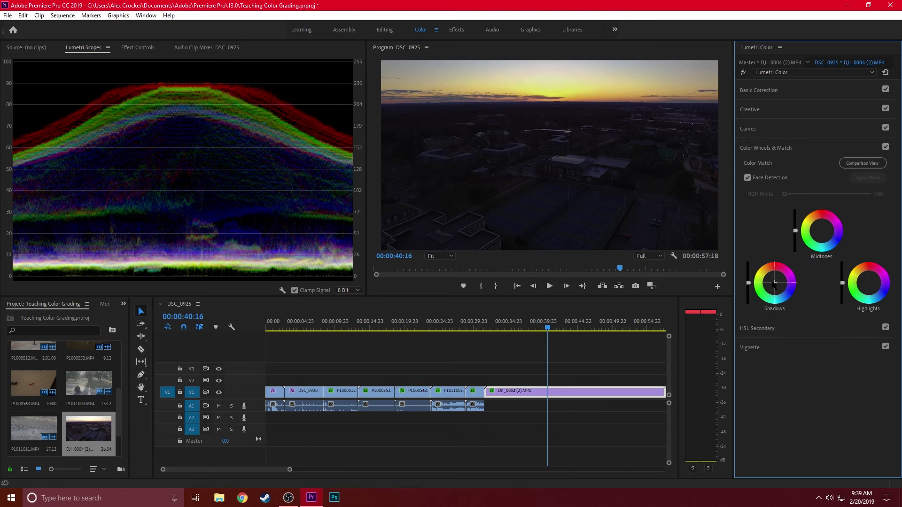
drag(776, 283, 775, 283)
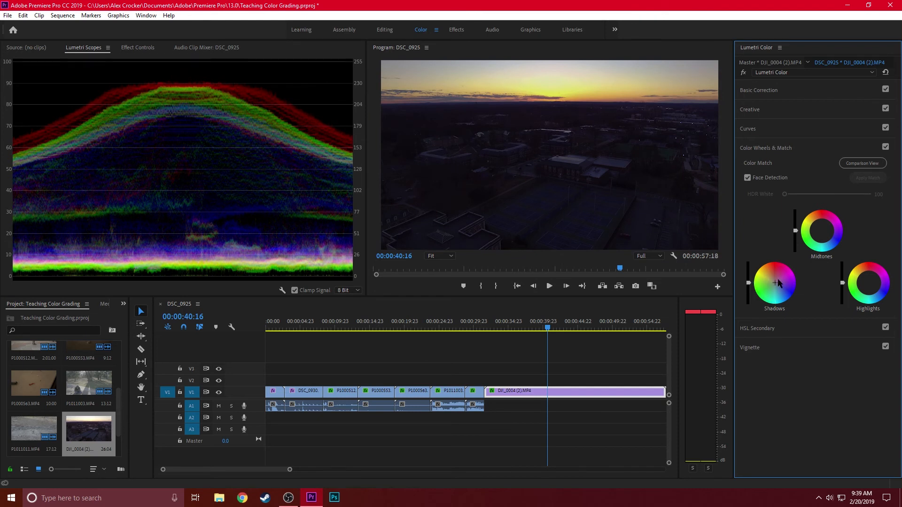
drag(868, 283, 864, 278)
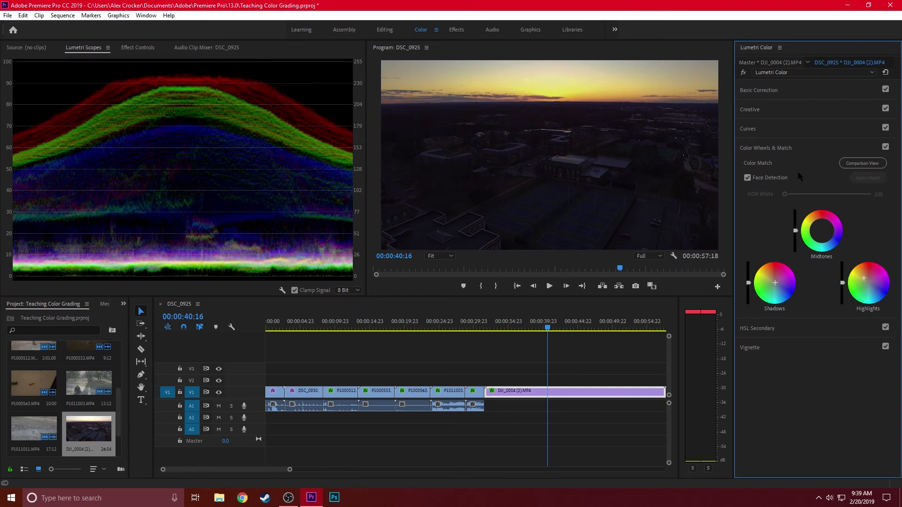
click(886, 147)
click(886, 146)
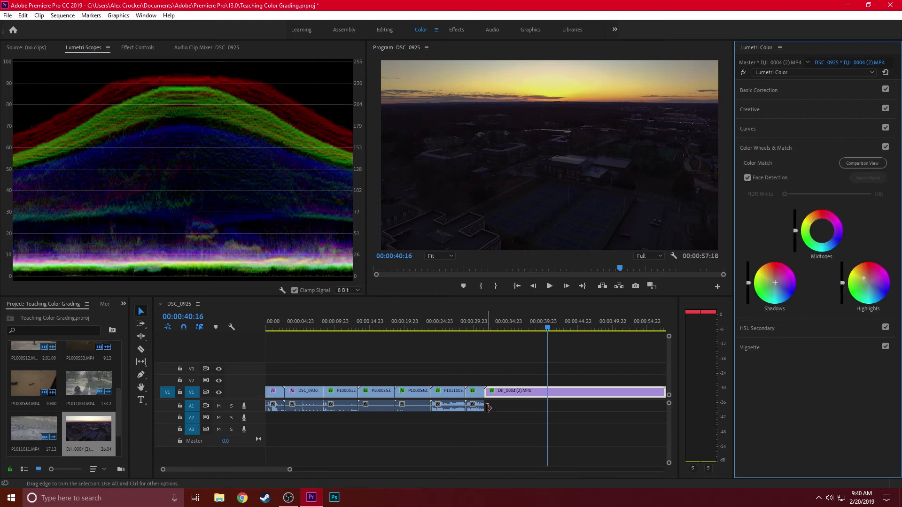
Split the DJI_0004 (2) clip at 00:00:40:16 and delete the part after the cut
key(c)
click(549, 393)
key(v)
click(579, 392)
key(Delete)
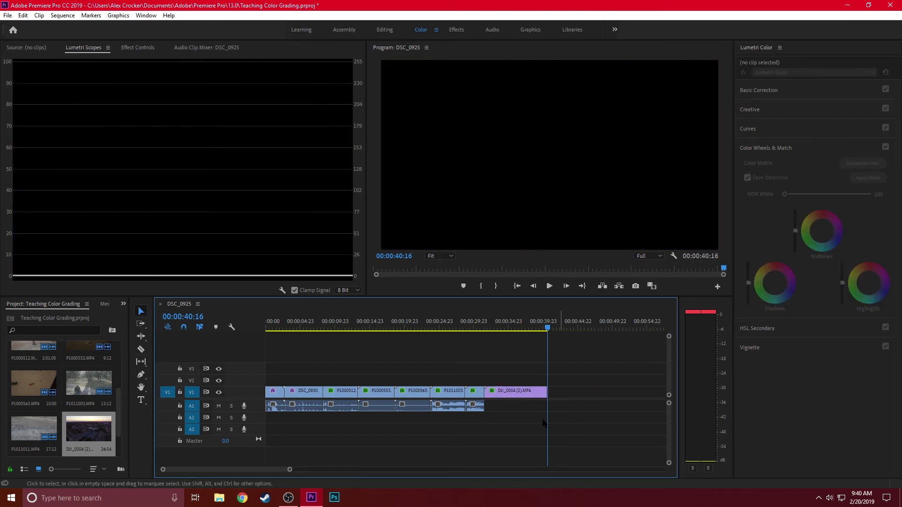
Add the DJI_0008 clip to the end of the sequence on V1, and place the playhead on it at 00:00:44:18
click(526, 324)
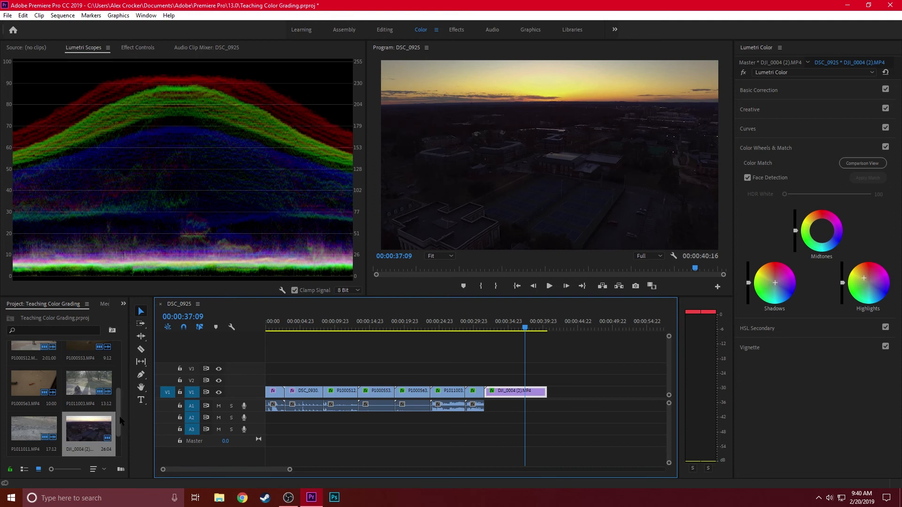
scroll(120, 419, down, 2)
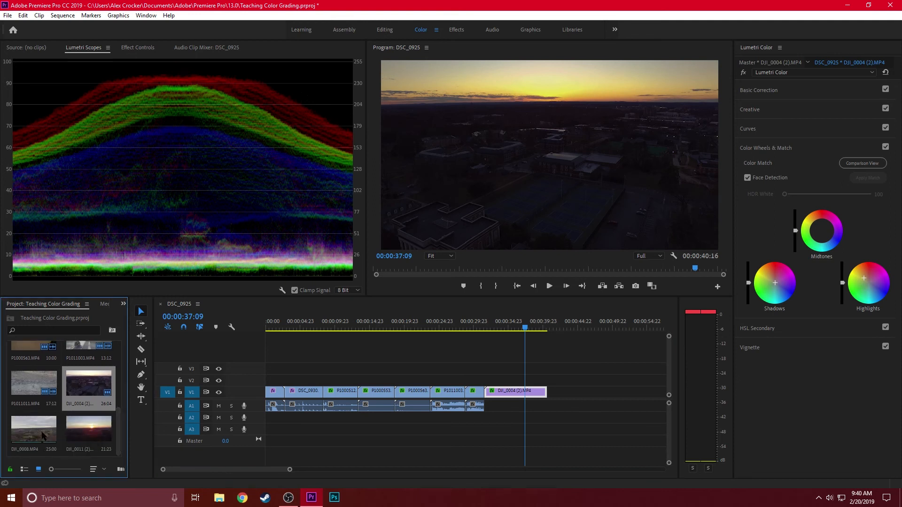
drag(42, 425, 555, 395)
click(576, 324)
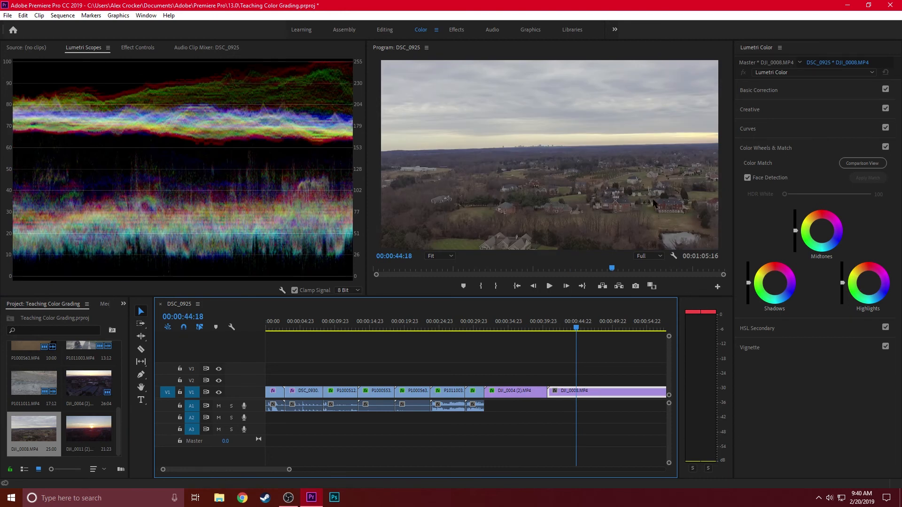
Set the DJI_0008 clip's shadows and highlights to -100 and its saturation to 125
click(827, 148)
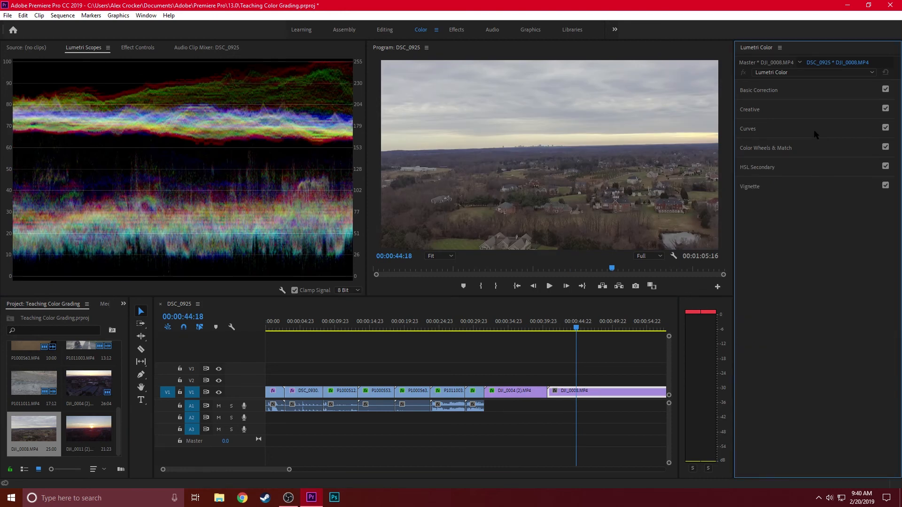
click(801, 90)
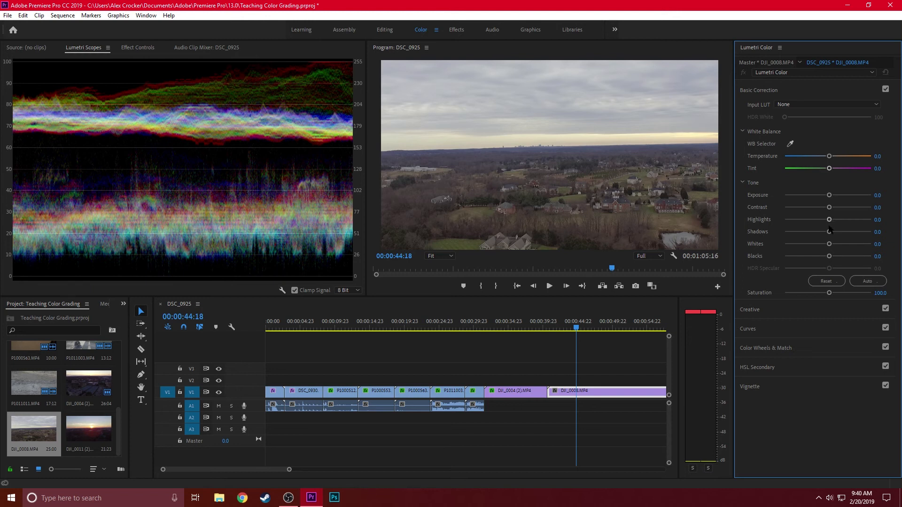
drag(830, 232, 774, 238)
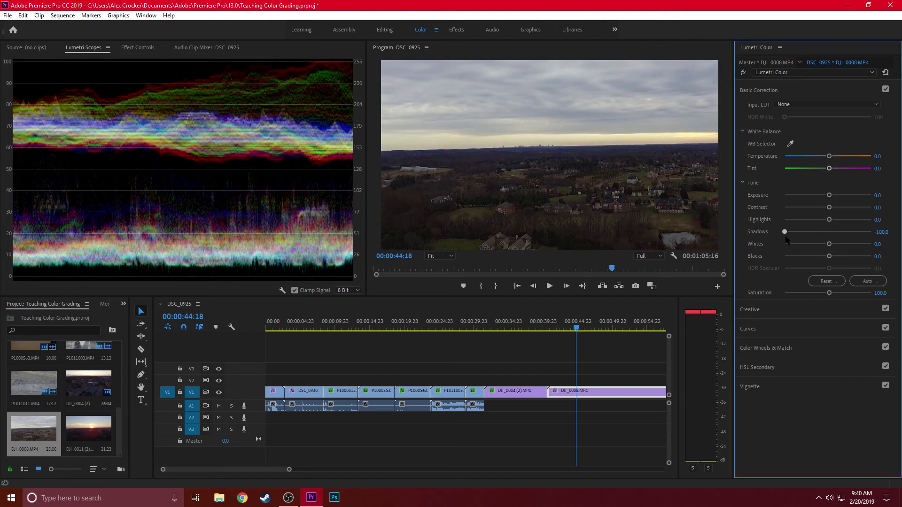
drag(830, 220, 778, 221)
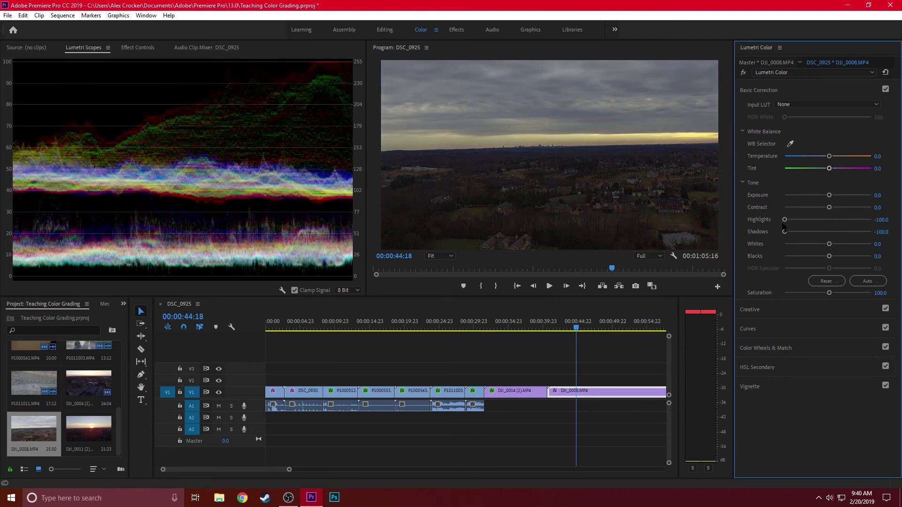
mouse_move(784, 224)
mouse_down()
mouse_move(836, 227)
mouse_move(774, 225)
mouse_up()
click(882, 292)
text(125)
key(Return)
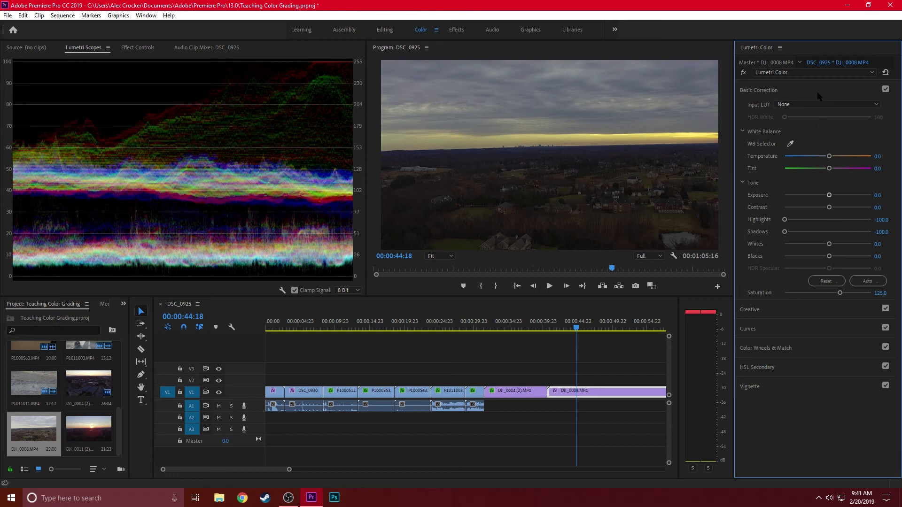
Try raising the DJI_0008 clip's shadows to about 0, and return them to -100
drag(784, 232, 827, 235)
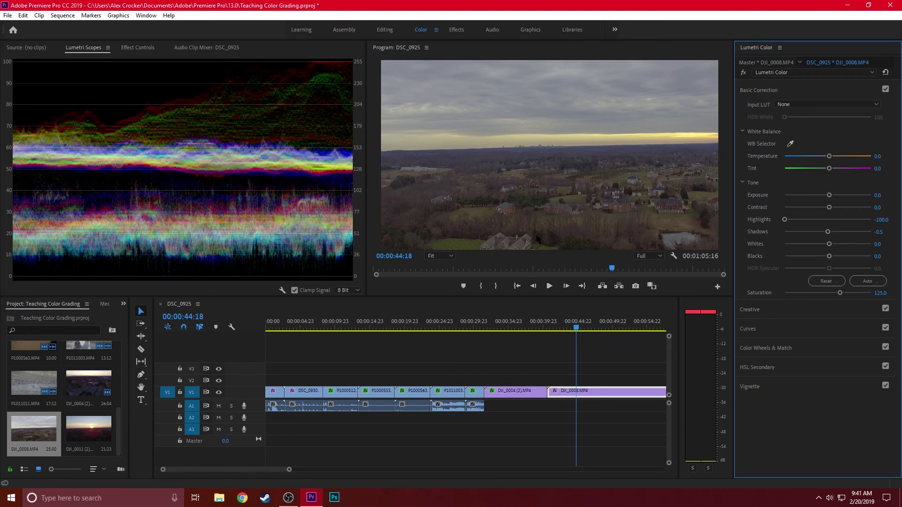
drag(828, 232, 774, 239)
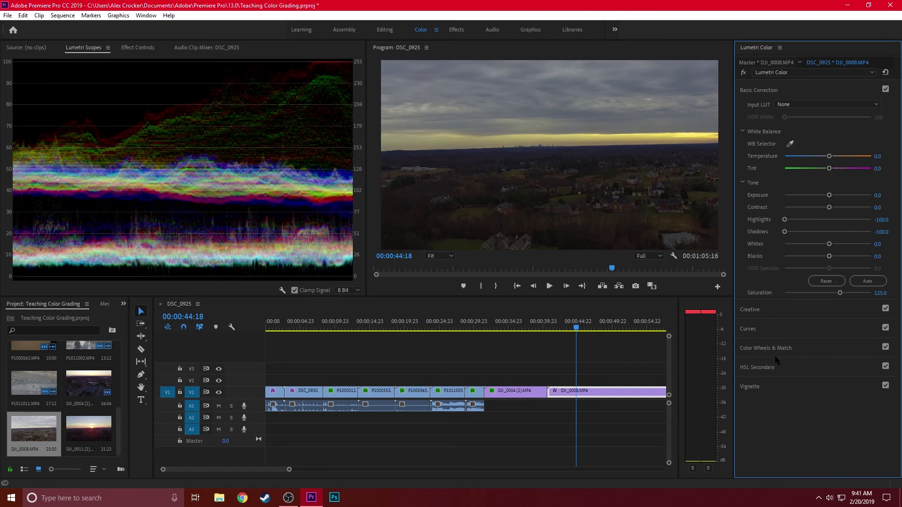
click(759, 90)
Scale the DJI_0008 clip down to fit the sequence frame
right_click(594, 393)
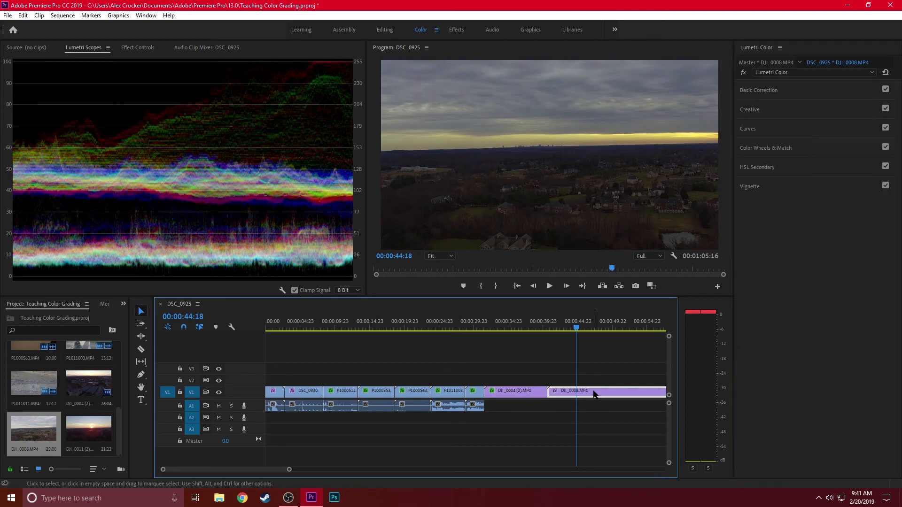
click(599, 399)
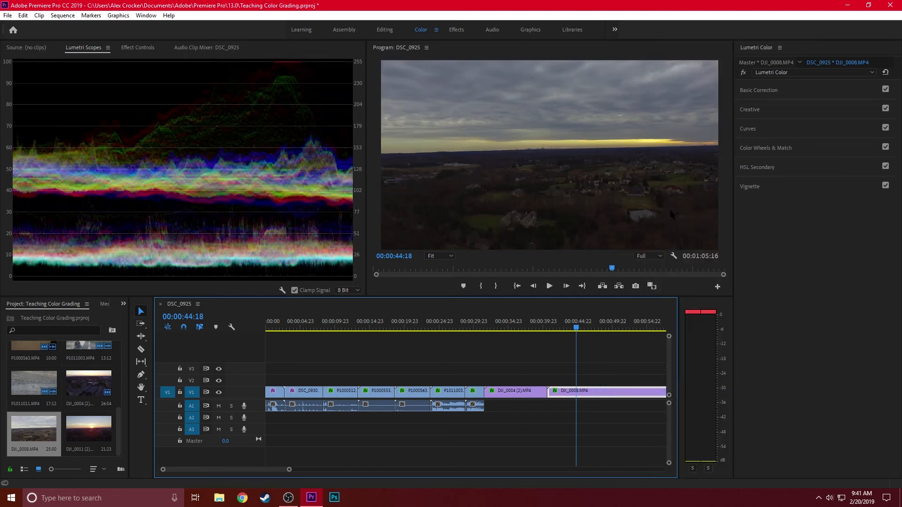
click(799, 148)
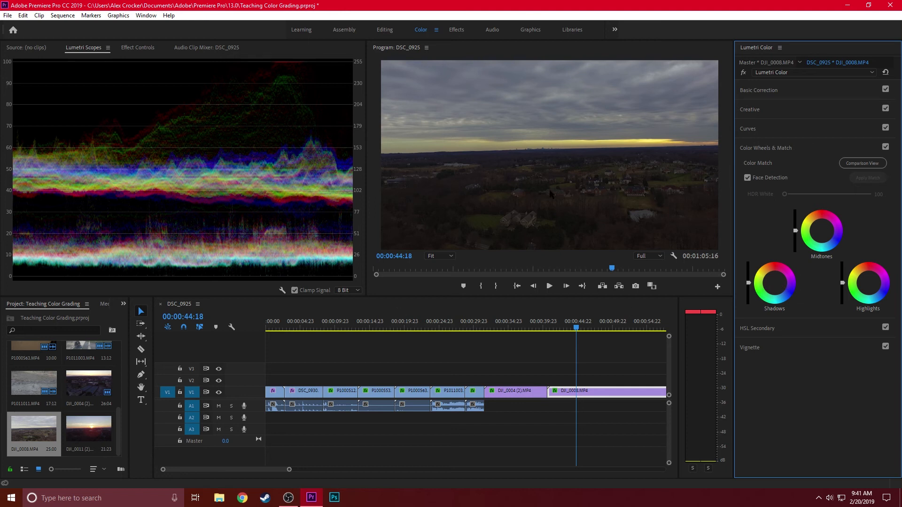
click(577, 396)
right_click(576, 393)
click(565, 363)
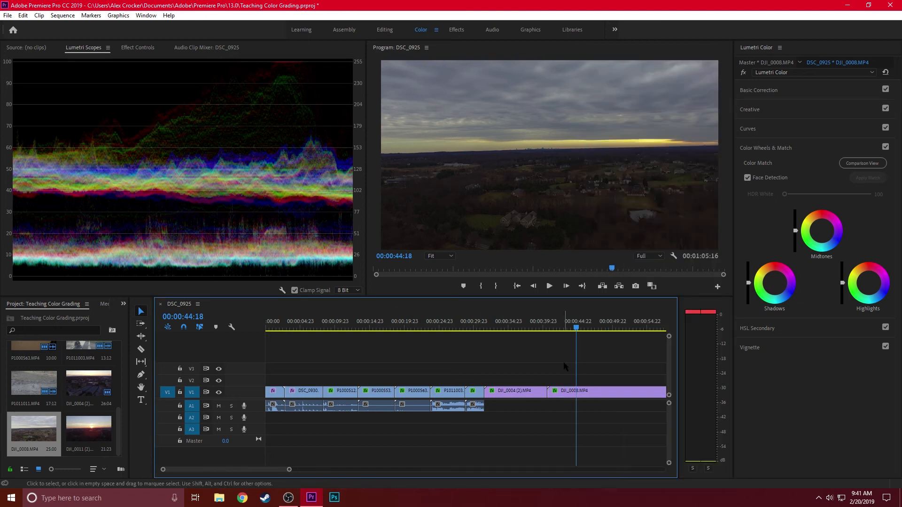
Shift the DJI_0008 clip's shadows wheel slightly toward teal and highlights wheel toward yellow-orange, and compare with the wheels disabled
click(607, 396)
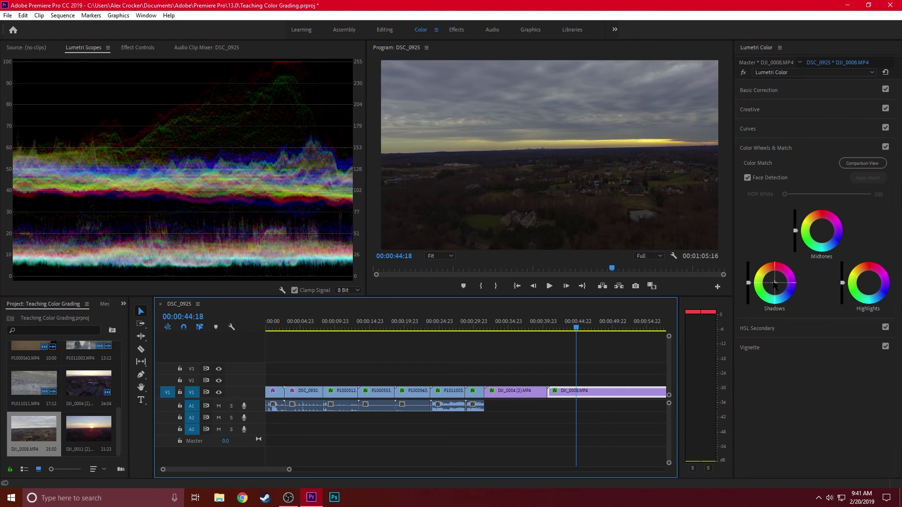
drag(774, 283, 775, 286)
mouse_move(859, 283)
mouse_down()
mouse_move(851, 275)
mouse_move(864, 280)
mouse_up()
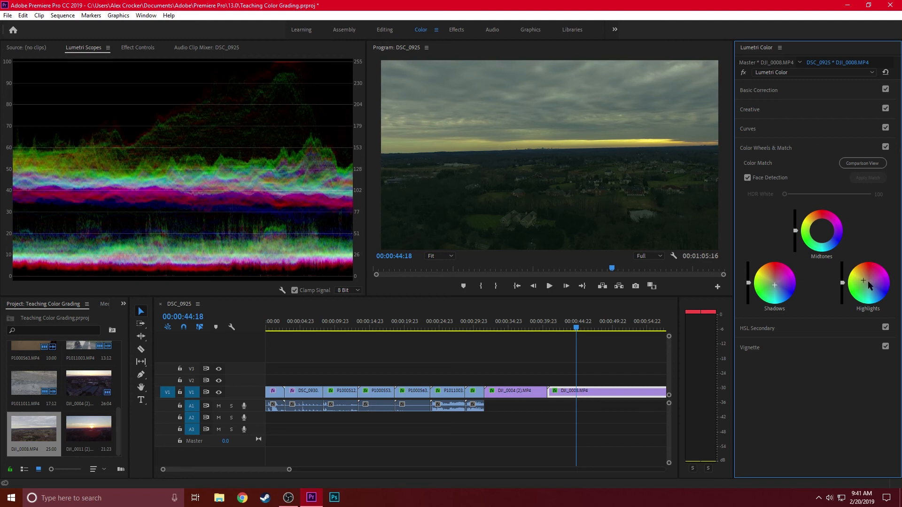
click(887, 148)
click(886, 148)
click(886, 148)
click(886, 147)
Play the DJI_0008 clip up to 00:00:52:22, split it there and delete the part after the cut
click(549, 286)
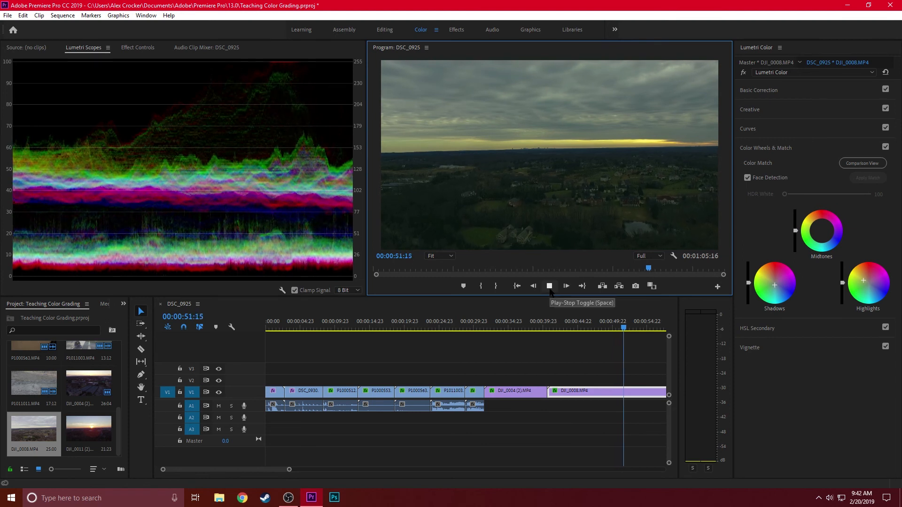
click(550, 290)
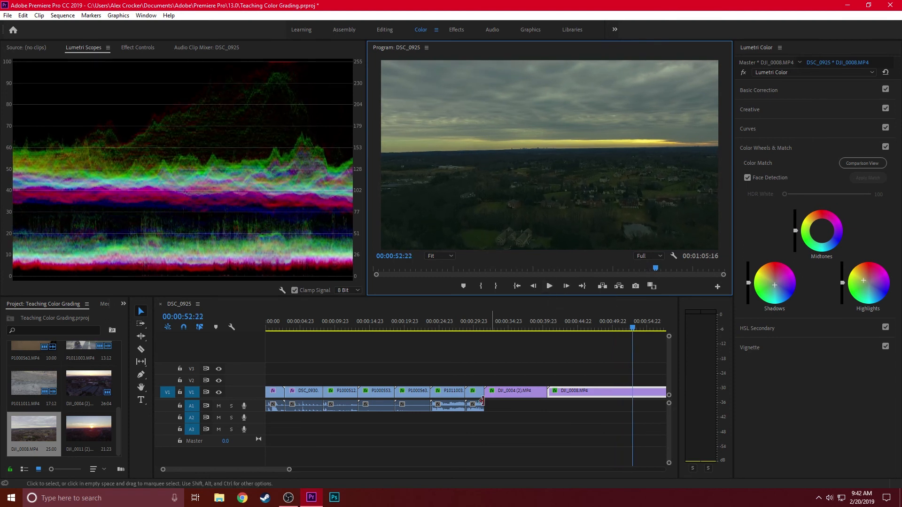
key(c)
click(633, 393)
key(v)
click(649, 394)
key(Delete)
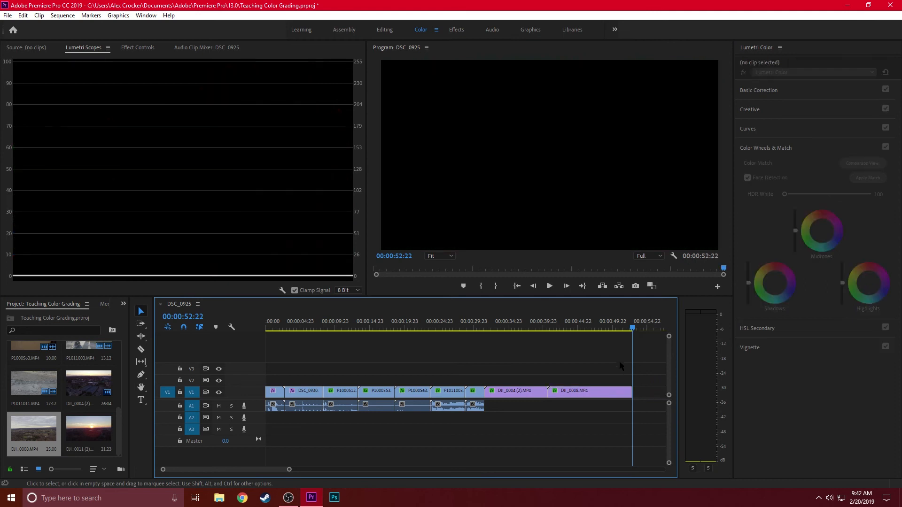
Place the DJI_0011 (2) clip on V1 over the tail of the DJI_0008 clip, and move the playhead to 00:00:53:00
click(619, 323)
drag(98, 432, 627, 391)
click(634, 324)
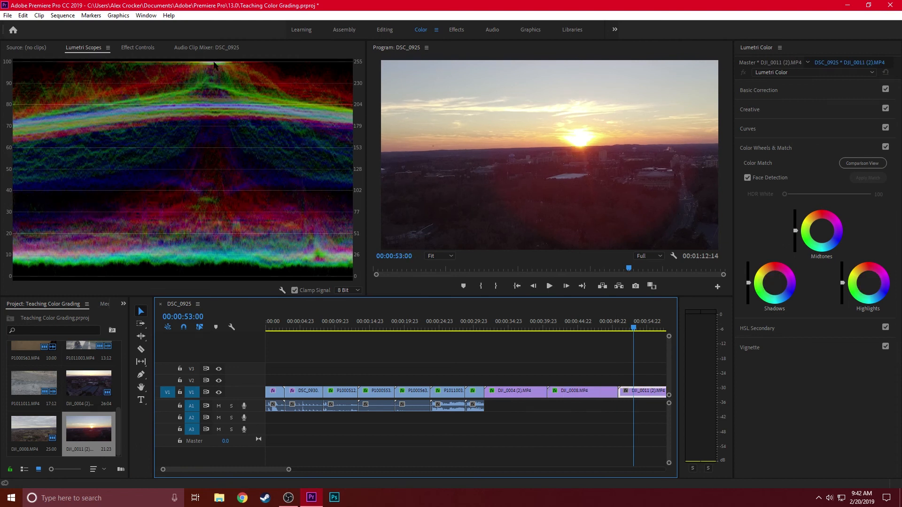
Set the DJI_0011 (2) clip's highlights to -100 and its whites to -15
click(826, 143)
click(805, 84)
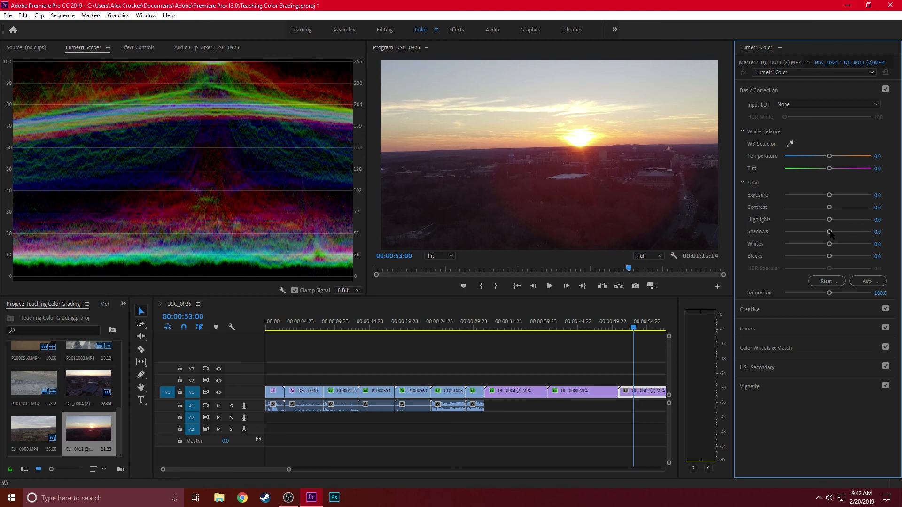
drag(830, 224, 774, 225)
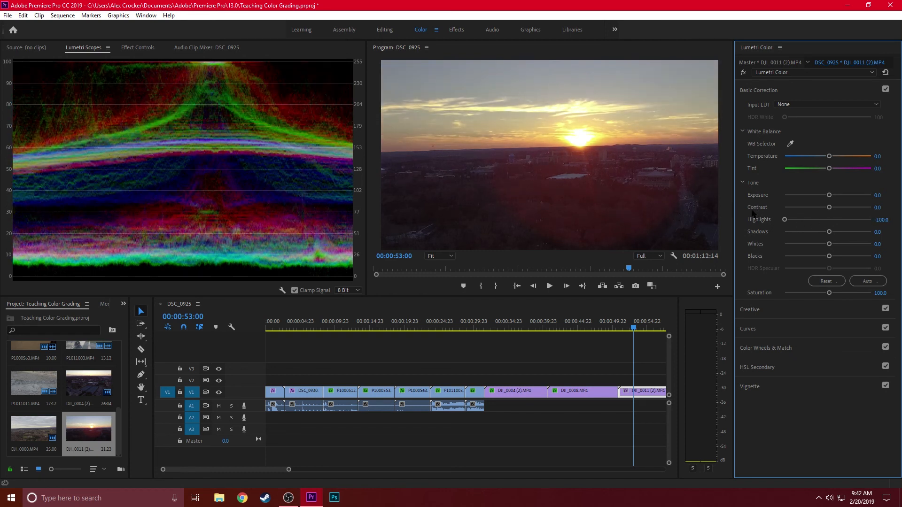
mouse_move(829, 243)
mouse_down()
mouse_move(809, 244)
mouse_move(822, 248)
mouse_up()
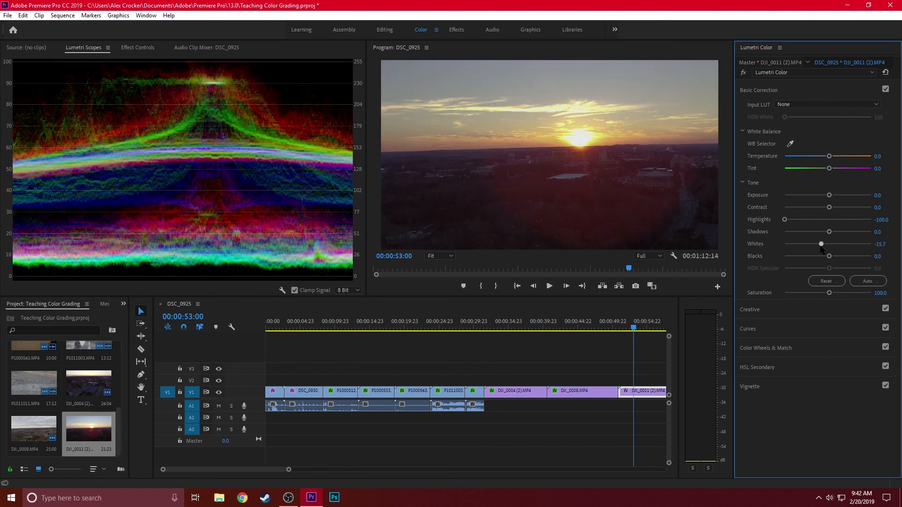
click(883, 243)
text(0)
key(Return)
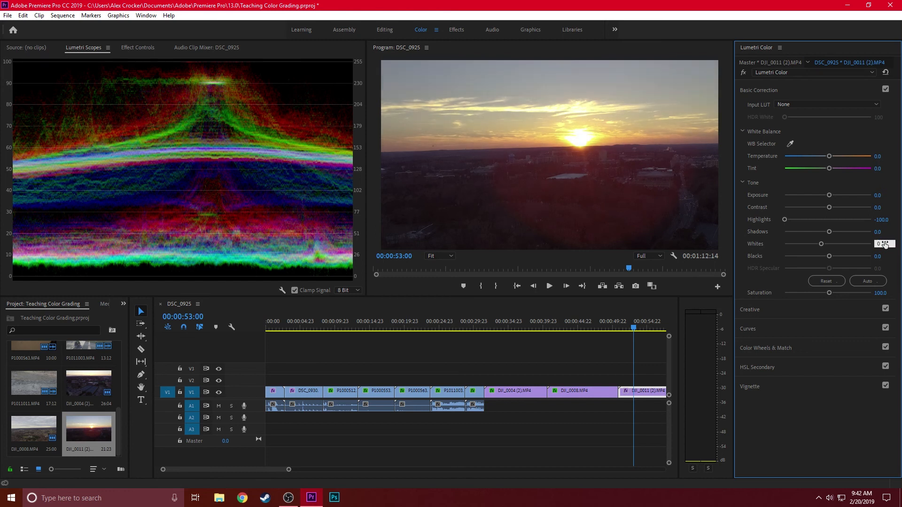
click(885, 243)
text(-15)
key(Return)
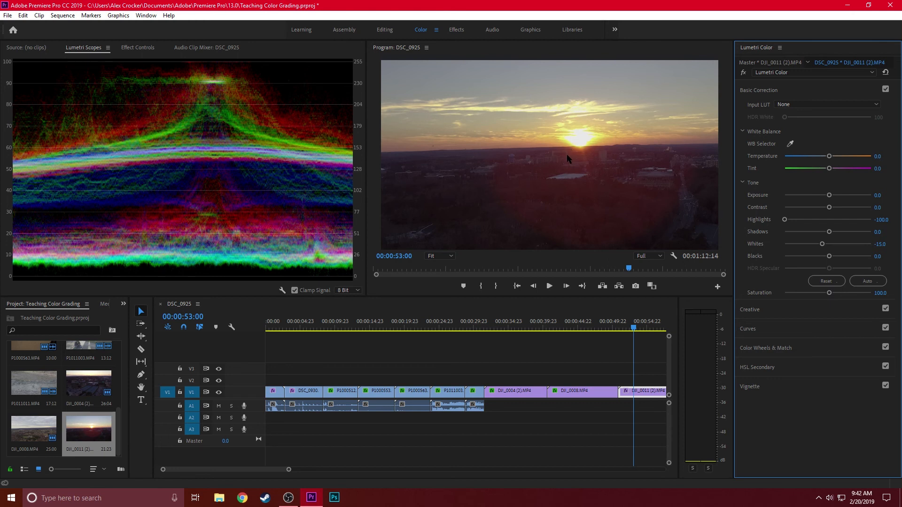
click(765, 91)
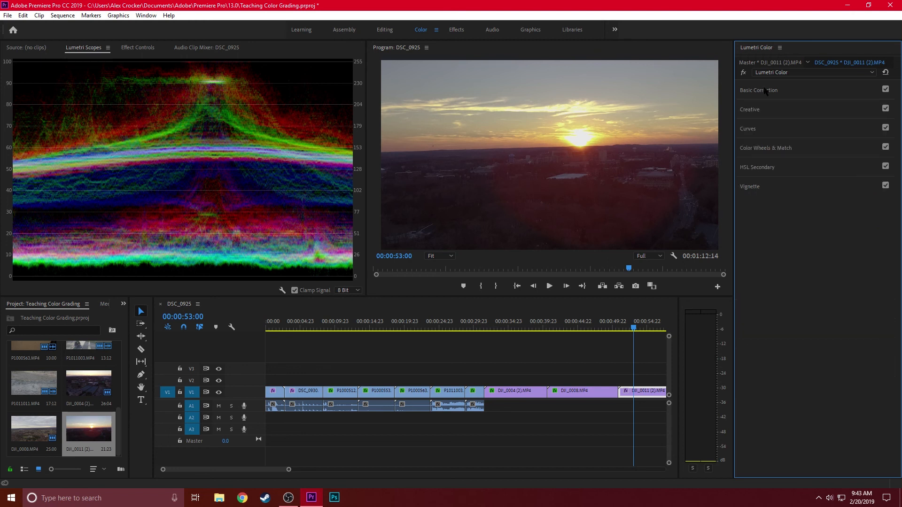
click(781, 110)
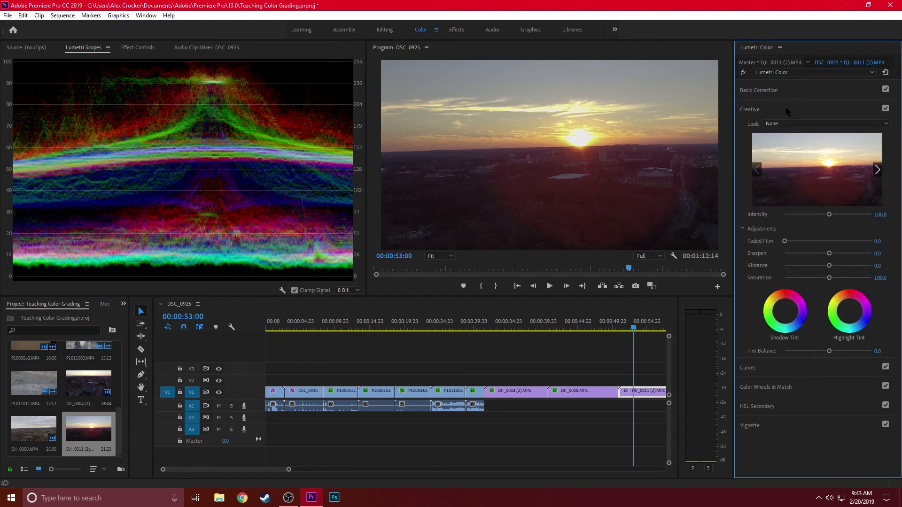
click(786, 109)
click(811, 90)
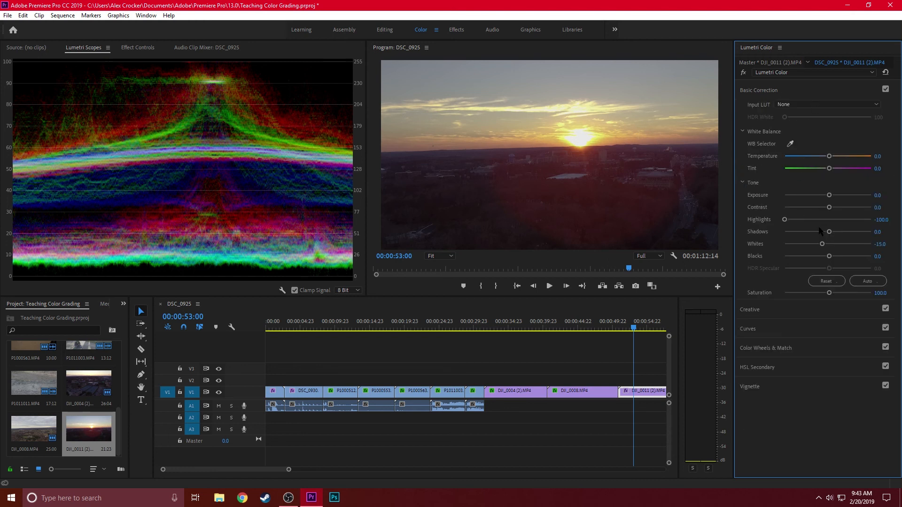
Try a saturation of 125 on the DJI_0011 (2) clip, and settle on 115
click(884, 293)
text(125)
key(Return)
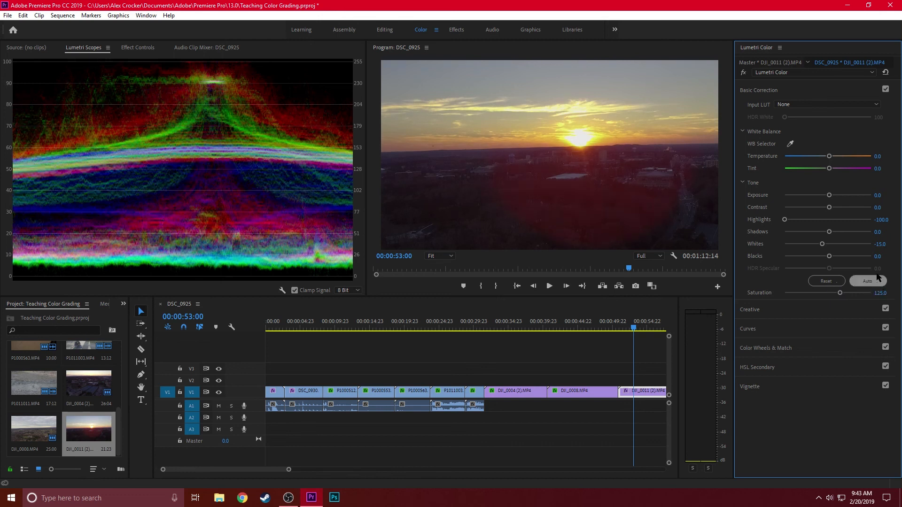
click(885, 293)
text(1)
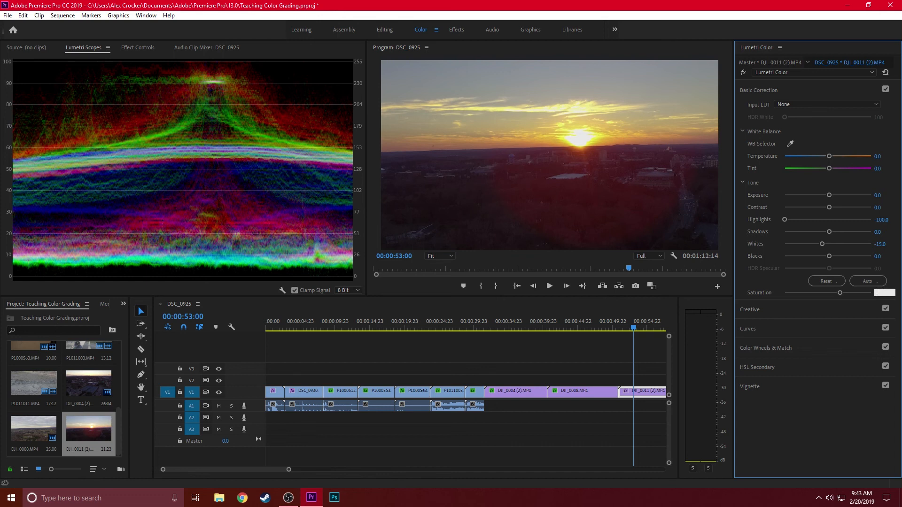
text(15)
key(Return)
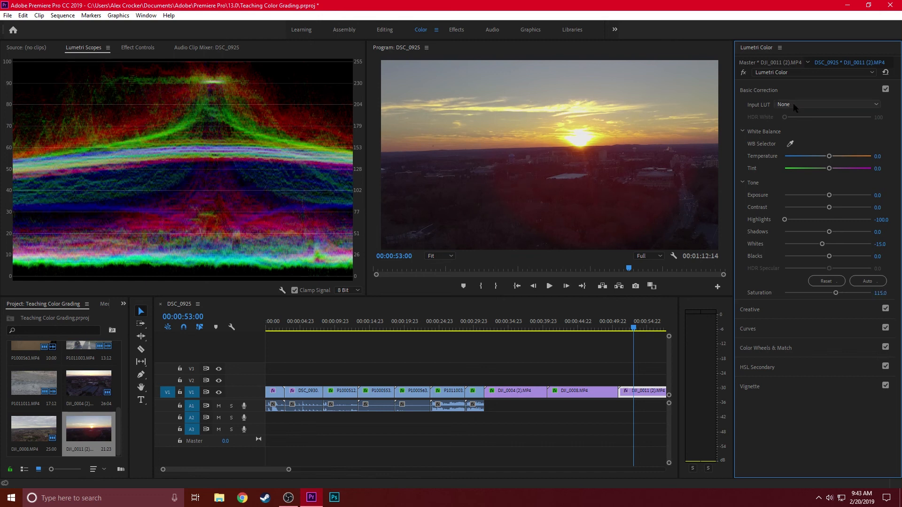
Lower the DJI_0011 (2) clip's shadows to -40.5 in the basic correction
click(762, 91)
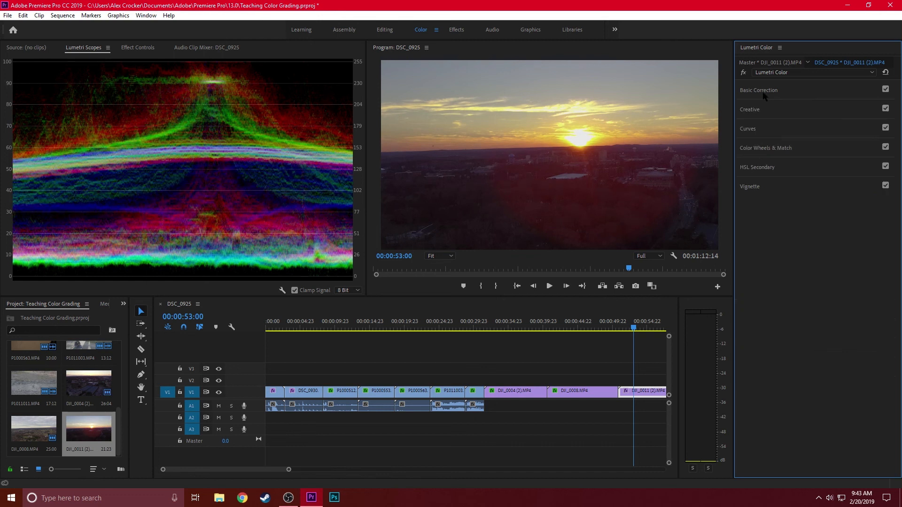
click(798, 149)
click(799, 151)
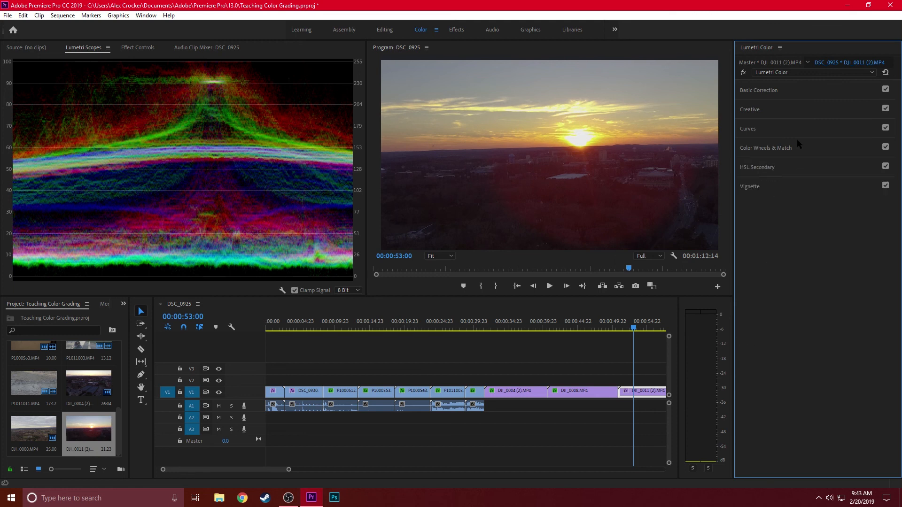
click(813, 89)
drag(829, 232, 810, 239)
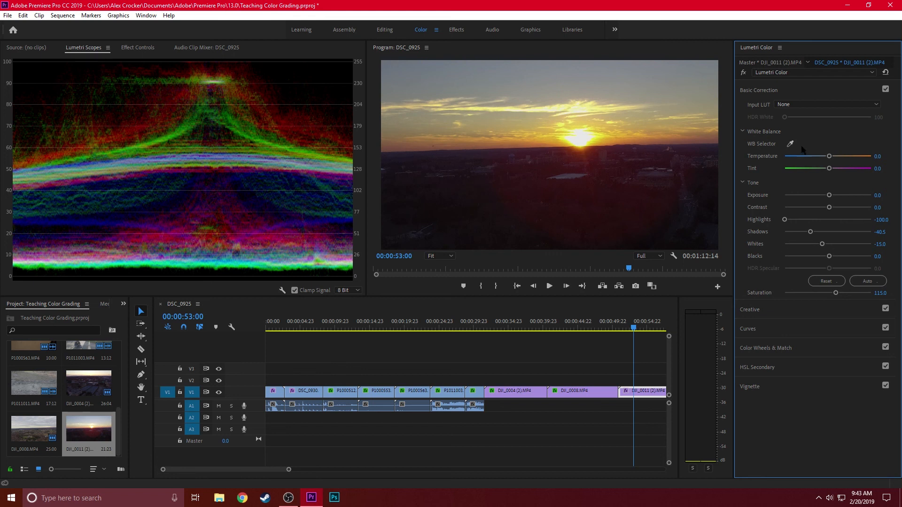
click(808, 90)
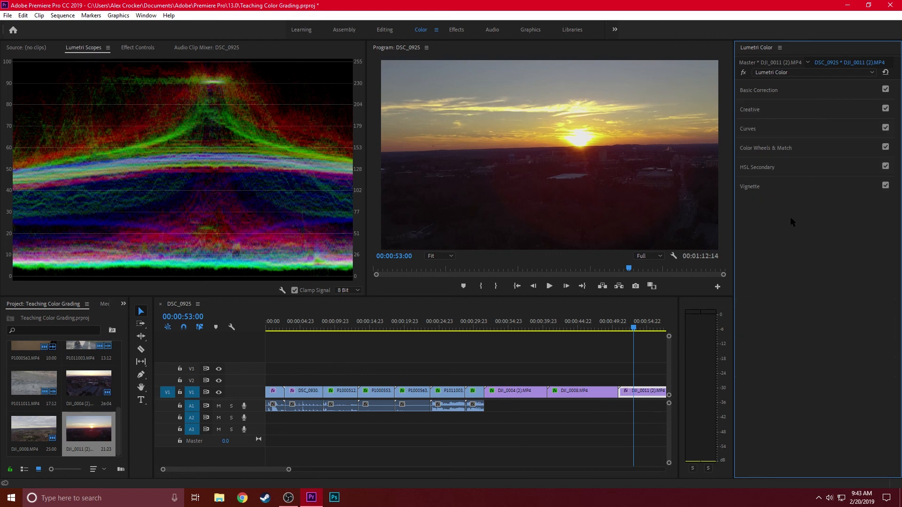
Shift the DJI_0011 (2) clip's highlights slightly toward yellow with the color wheels, keeping the shadows wheel neutral
click(785, 148)
drag(776, 283, 775, 284)
double_click(776, 284)
drag(877, 286, 864, 279)
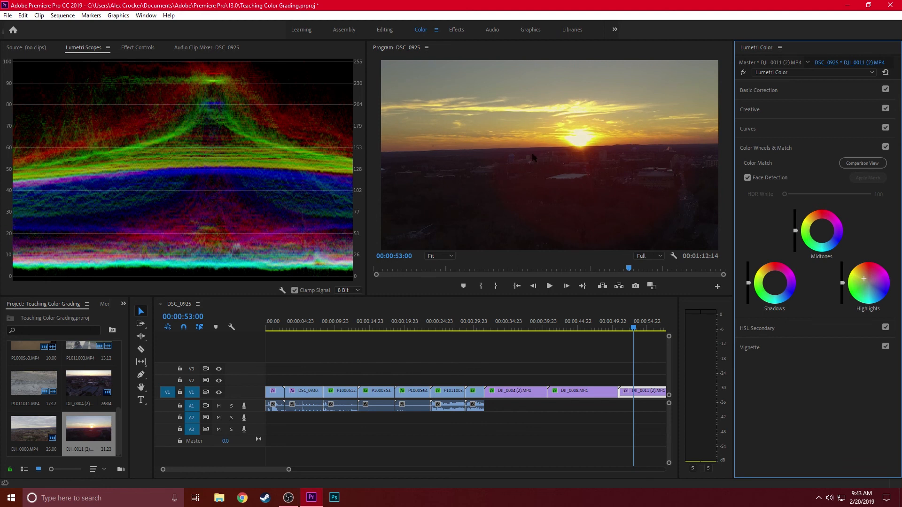
Compare the DJI_0011 (2) clip with and without its color wheel and basic correction adjustments
click(886, 146)
click(885, 90)
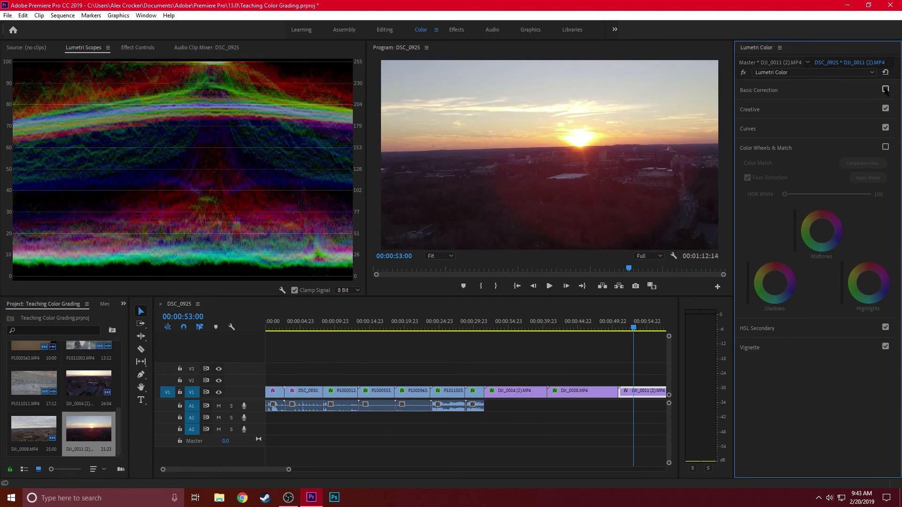
click(886, 89)
click(886, 146)
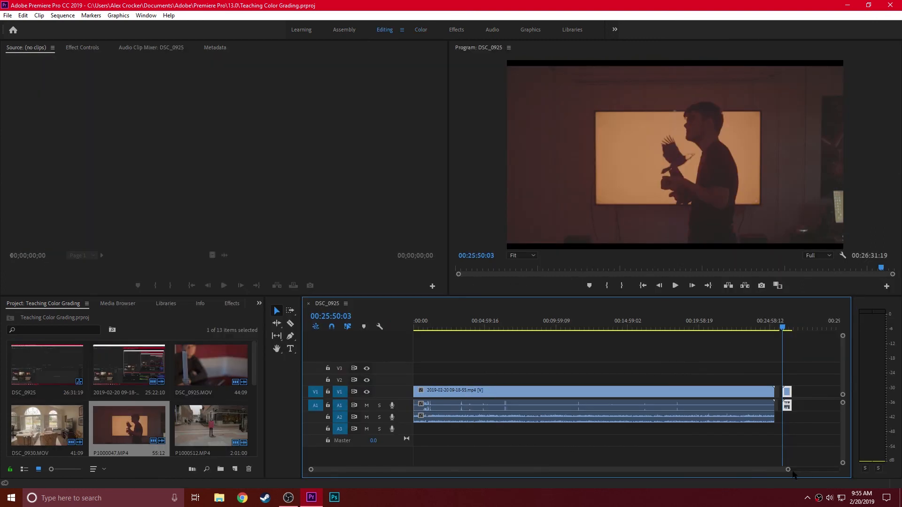
Preview the P1000047.MP4 clip at several points in the timeline, and park the playhead at 00:26:27:07
drag(788, 472, 629, 473)
click(669, 328)
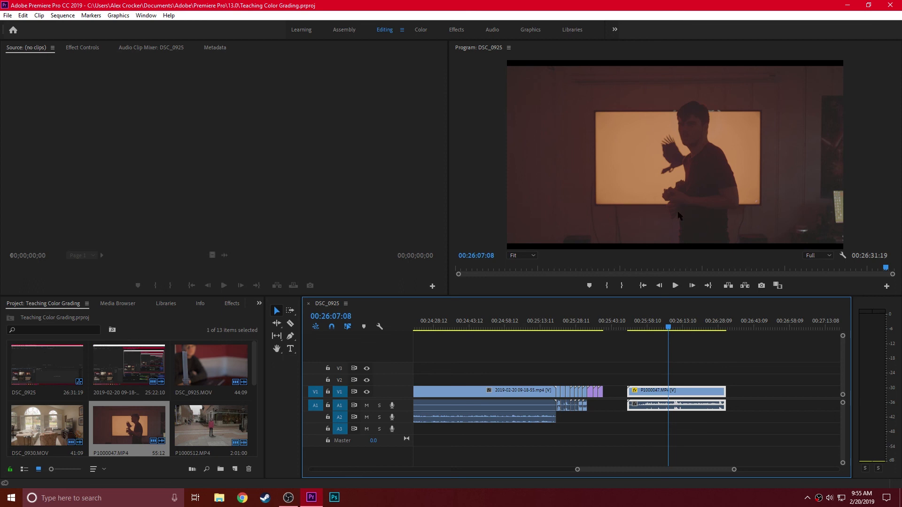
click(686, 328)
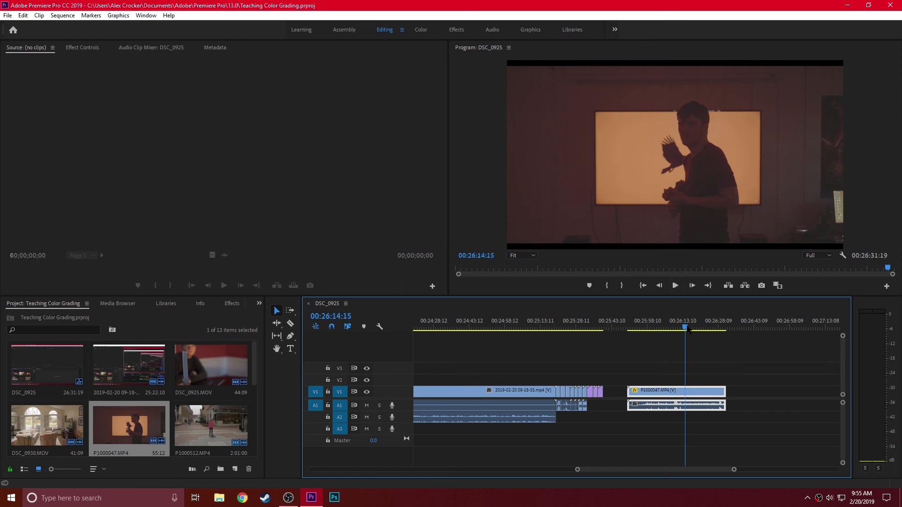
click(704, 329)
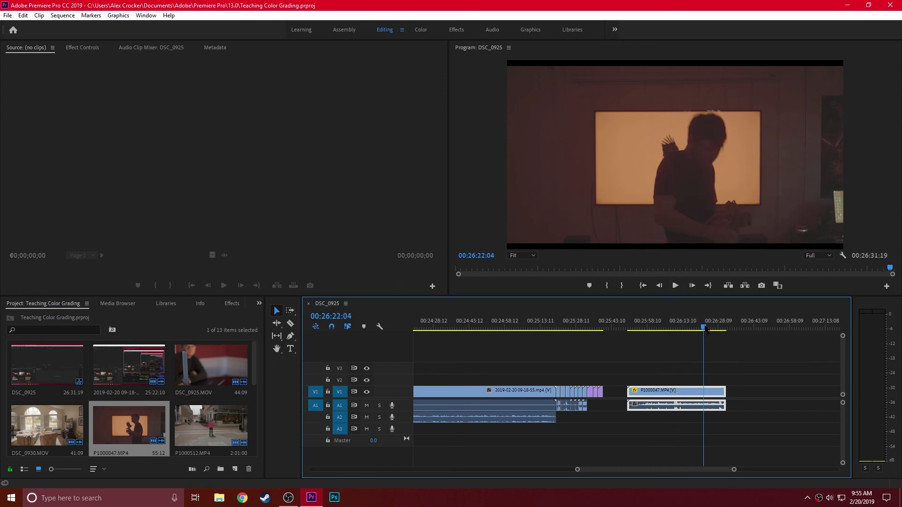
click(717, 328)
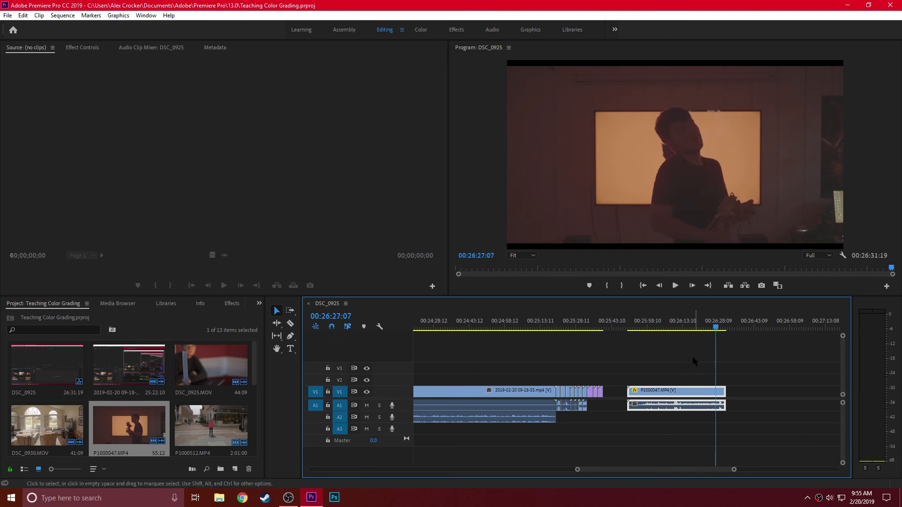
Switch to the Color workspace and apply the VLog_to_V709_forV35_ver100 input LUT to the P1000047.MP4 clip
click(426, 33)
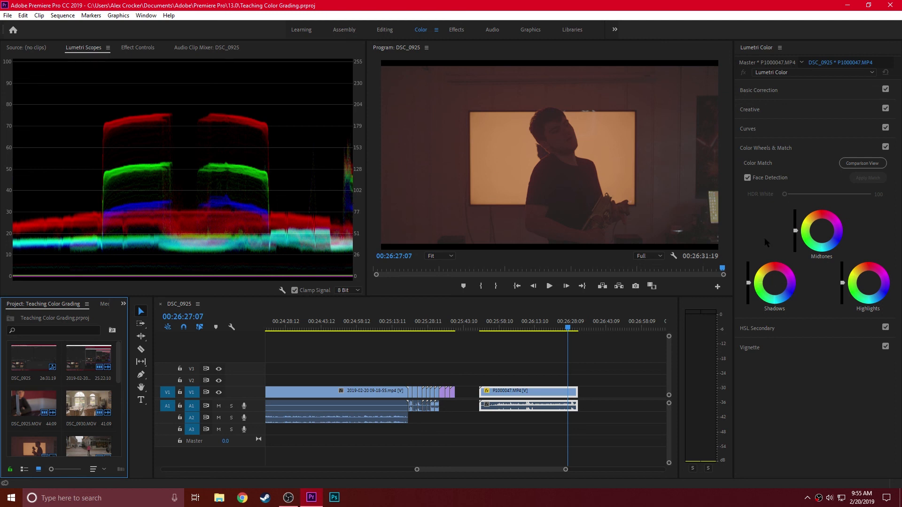
click(804, 149)
click(797, 90)
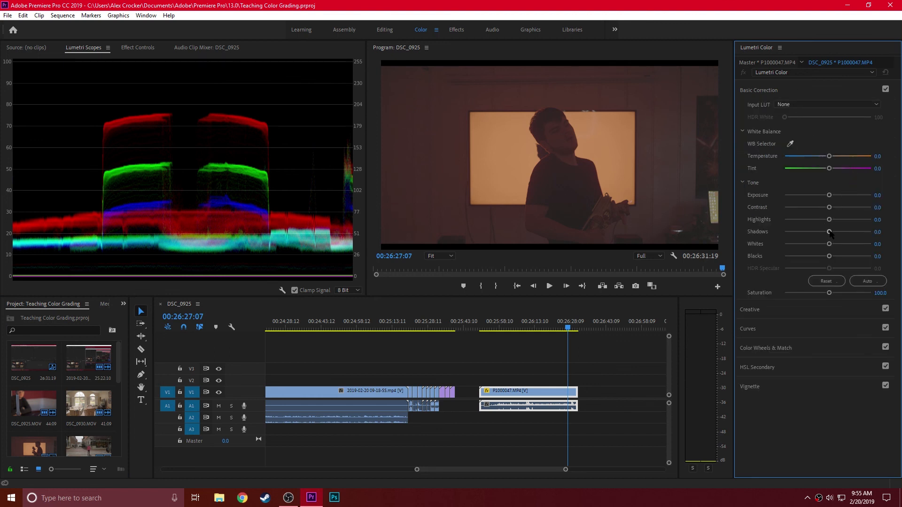
click(831, 108)
click(805, 228)
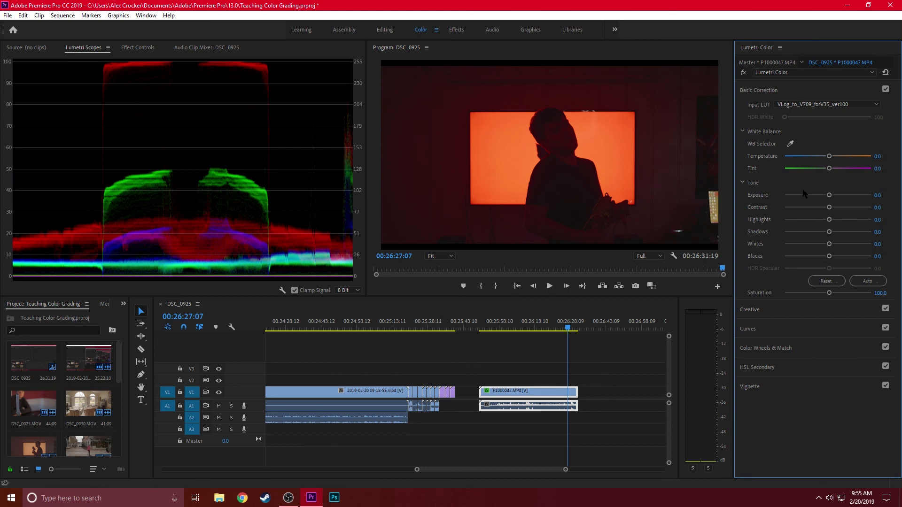
Try shadows of -100 on the P1000047.MP4 clip twice, returning them to 0 each time
drag(830, 231, 771, 224)
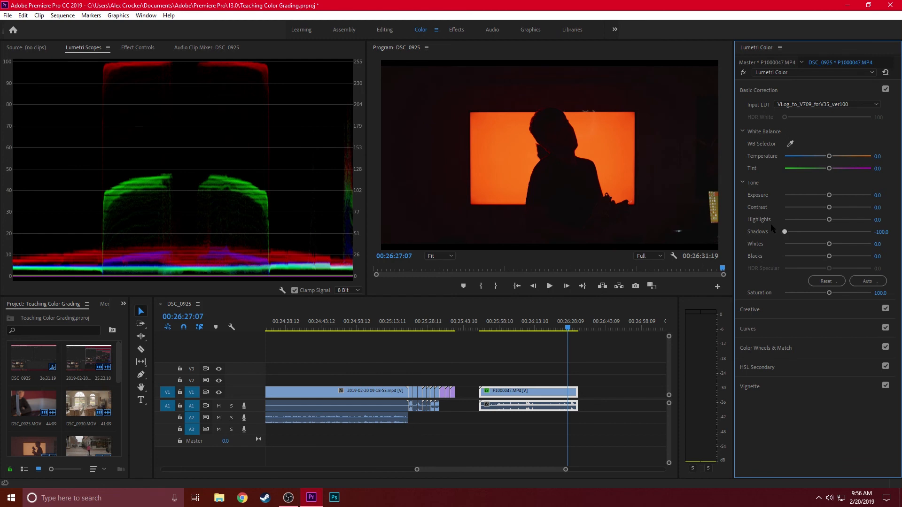
click(884, 231)
text(0)
key(Return)
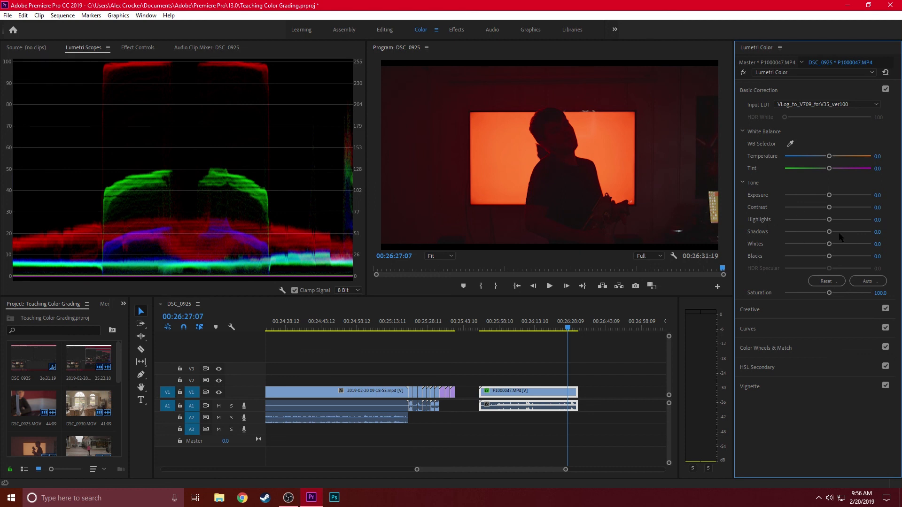
drag(830, 231, 770, 241)
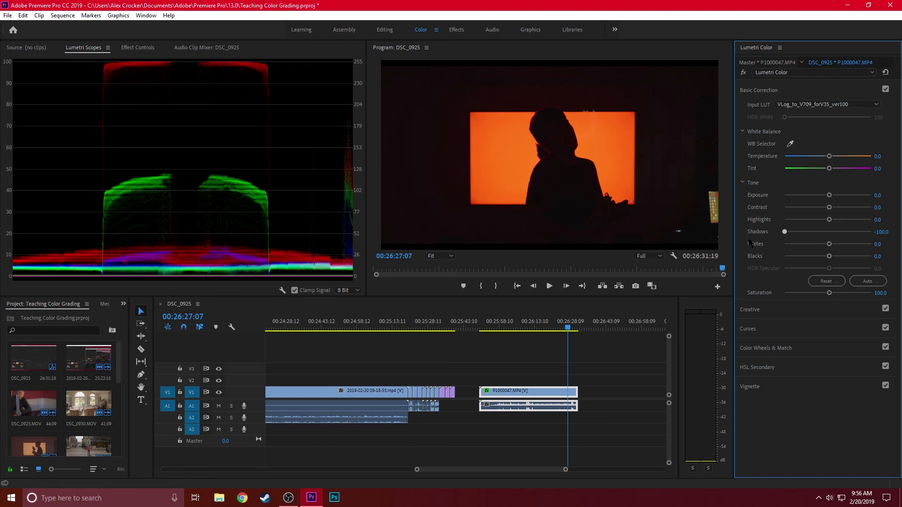
click(884, 232)
text(0)
key(Return)
Try raising the P1000047.MP4 clip's highlights, and set them back to 0
mouse_move(829, 219)
mouse_down()
mouse_move(873, 219)
mouse_move(805, 233)
mouse_move(877, 221)
mouse_move(847, 222)
mouse_up()
click(884, 220)
text(0)
key(Return)
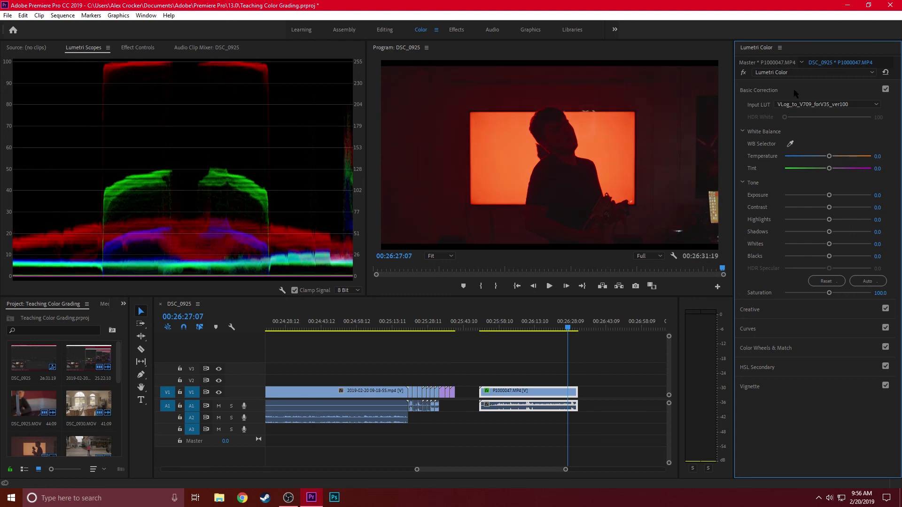
Set the P1000047.MP4 clip's saturation to 125 and collapse the basic correction settings
click(884, 293)
text(125)
key(Return)
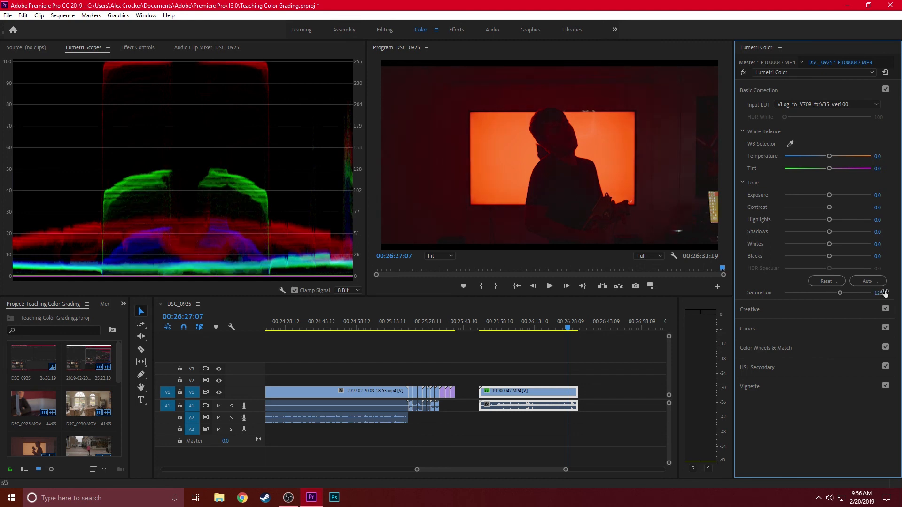
click(817, 90)
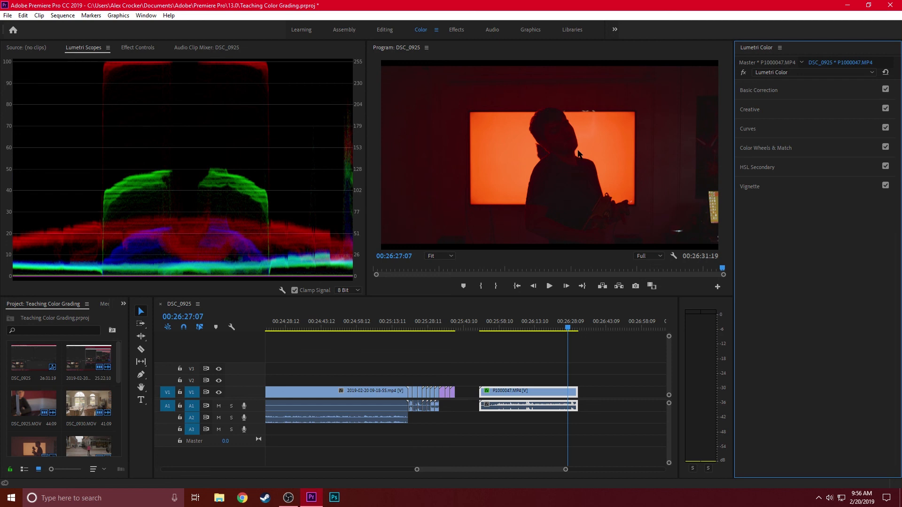
Compare the P1000047.MP4 clip repeatedly with and without its basic correction
click(886, 90)
click(886, 89)
click(886, 90)
click(886, 90)
click(885, 90)
click(886, 90)
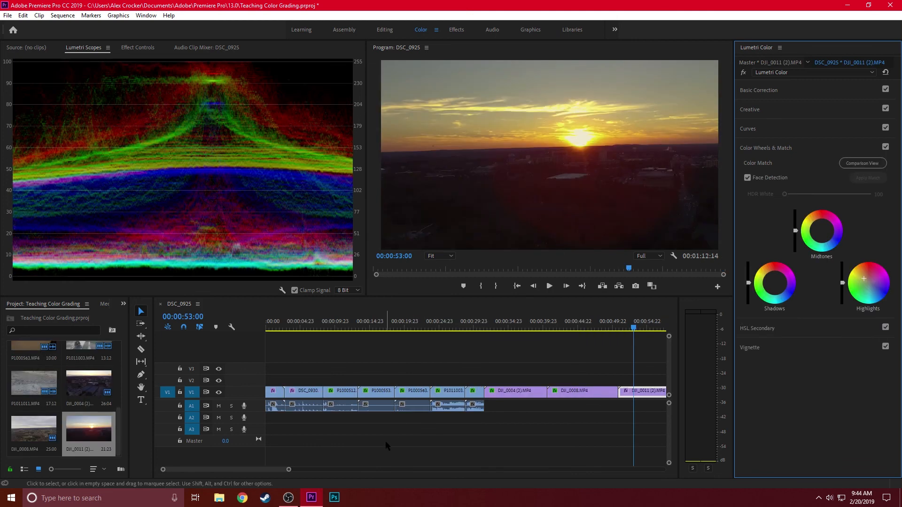
Save the project with the graded DJI_0011 (2) clip, and switch to OBS
key(ctrl+s)
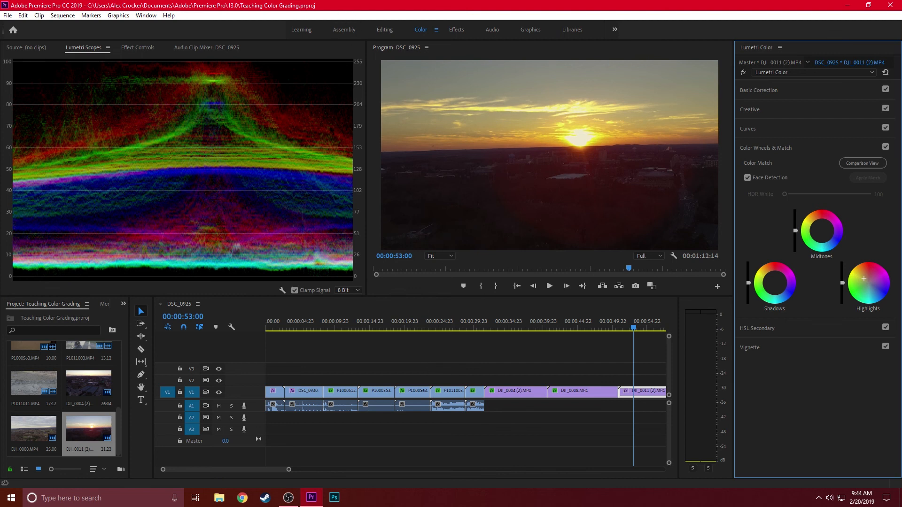
mouse_move(291, 502)
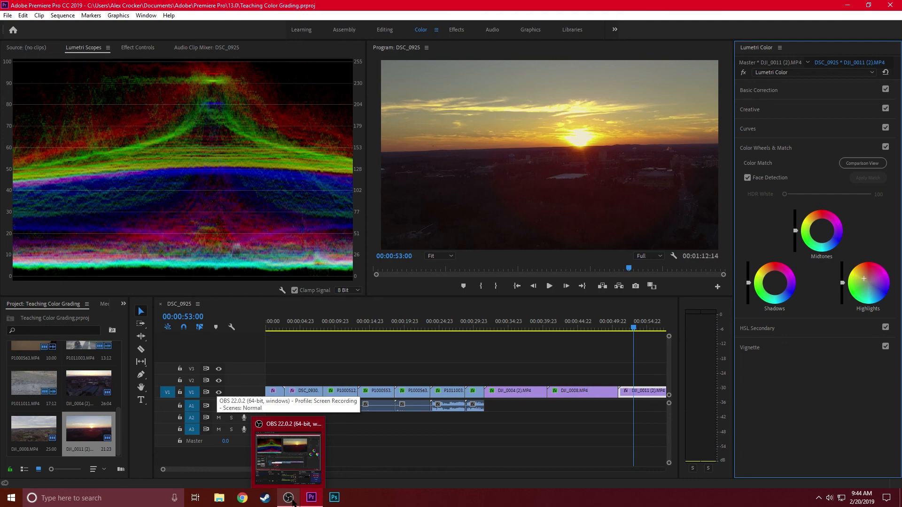
click(288, 455)
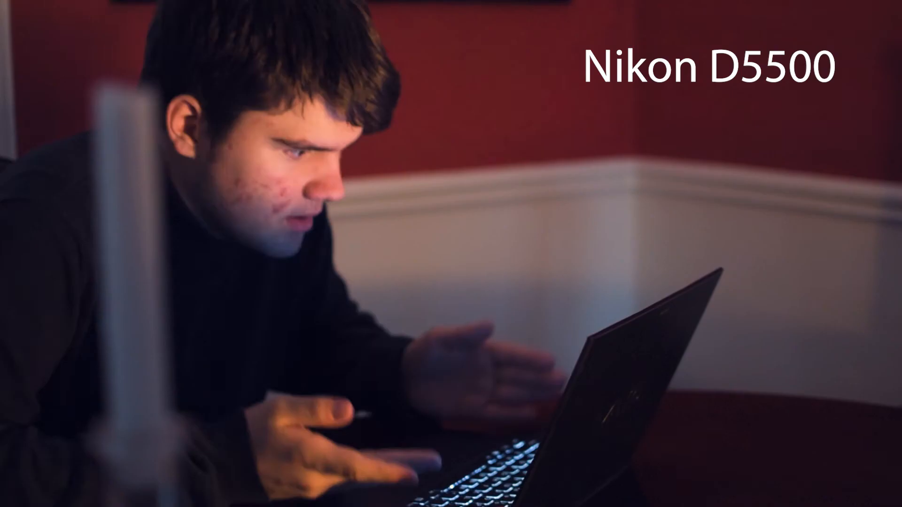